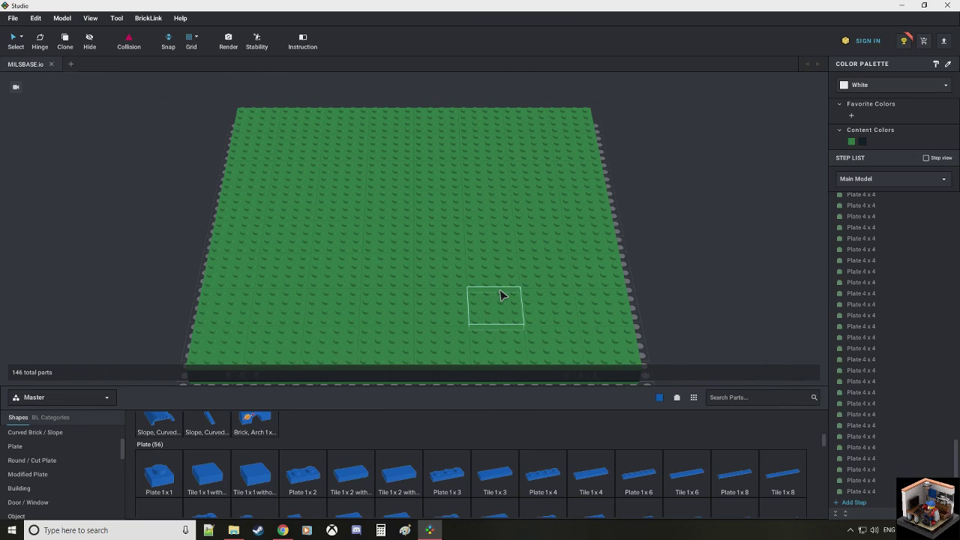
Step: Set the parts library colour to green
right_click_drag(666, 263, 668, 265)
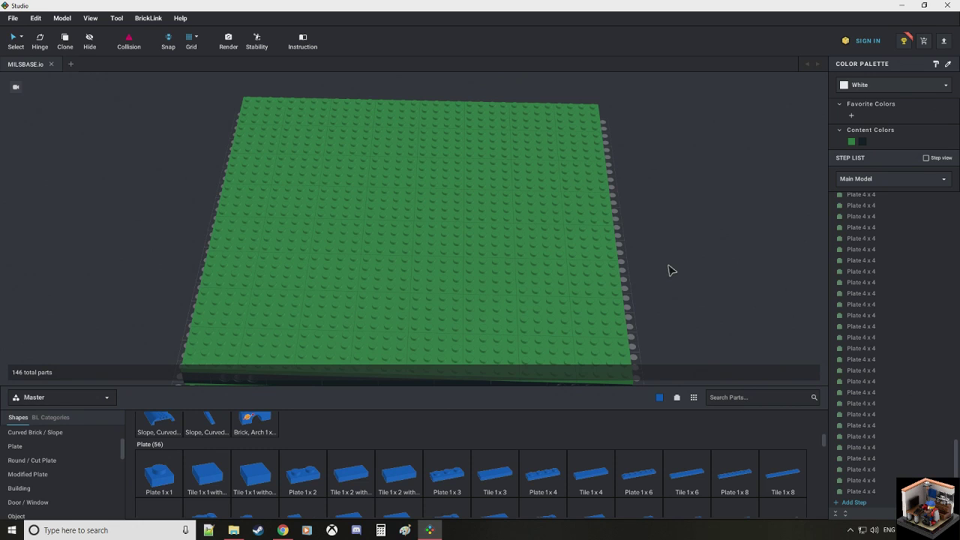
scroll(666, 264, "down", 6)
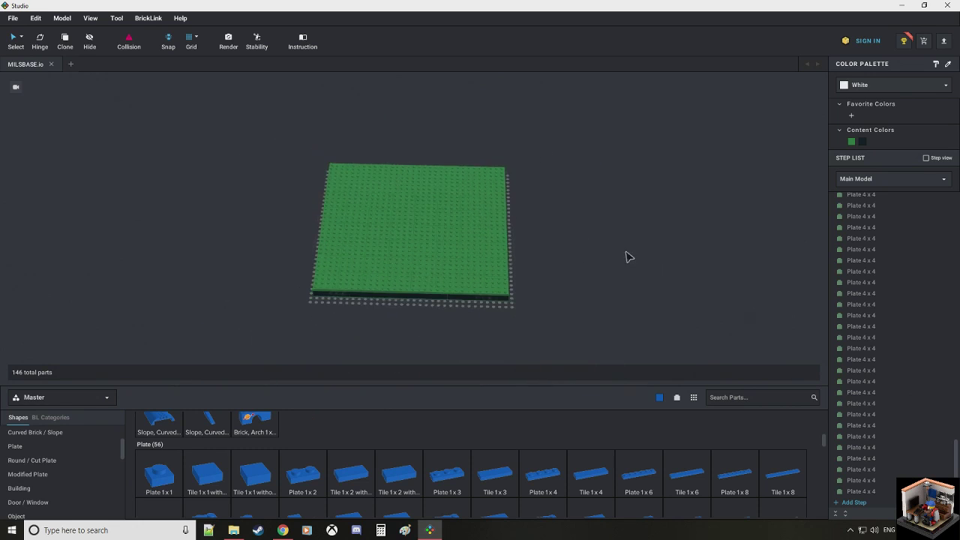
right_click_drag(625, 252, 547, 291)
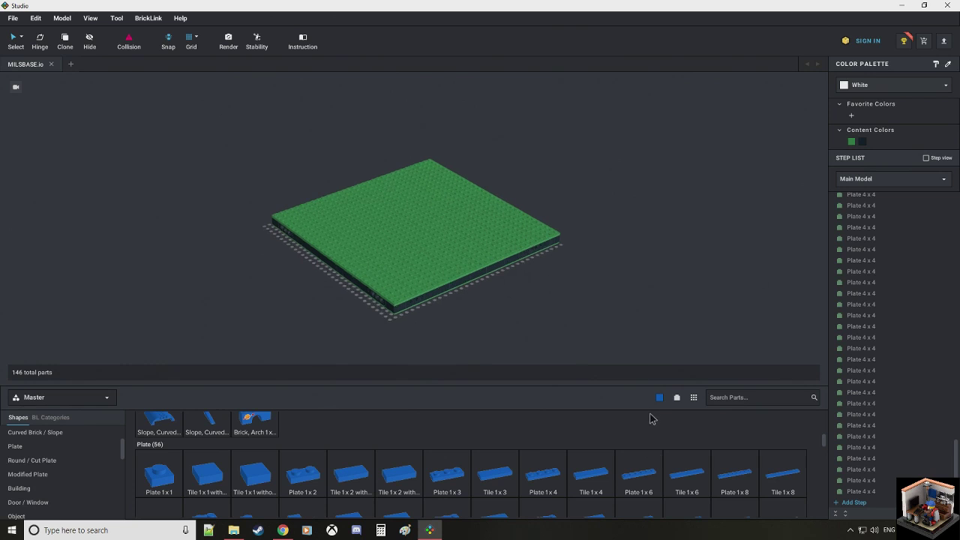
left_click(660, 398)
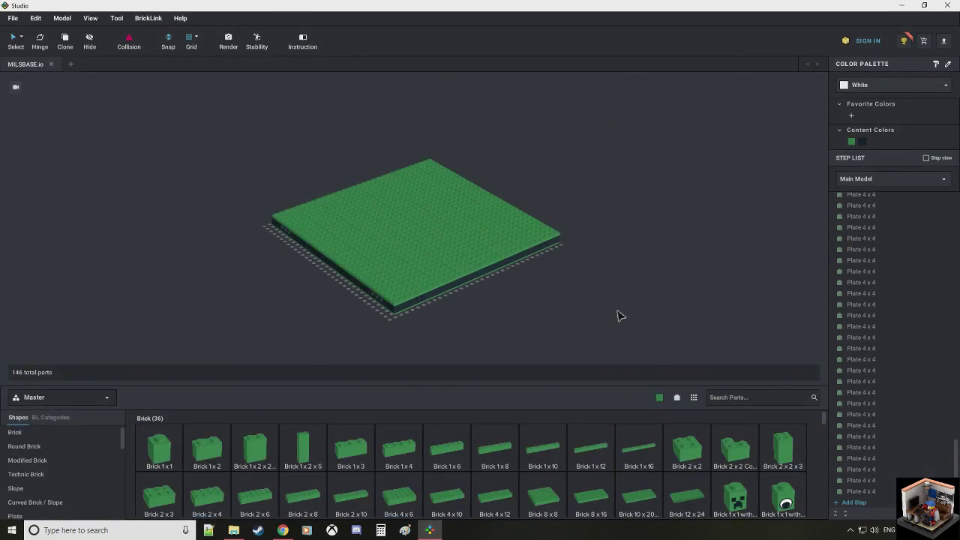
Step: Examine the green MILS base from several angles and distances
scroll(621, 298, "up", 3)
right_click_drag(633, 298, 621, 300)
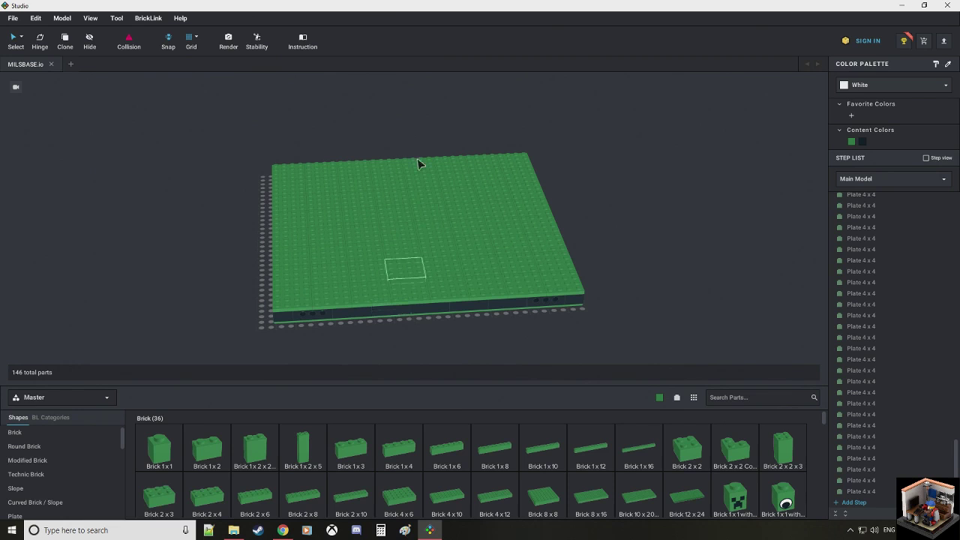
right_click_drag(360, 165, 240, 231)
scroll(448, 233, "down", 10)
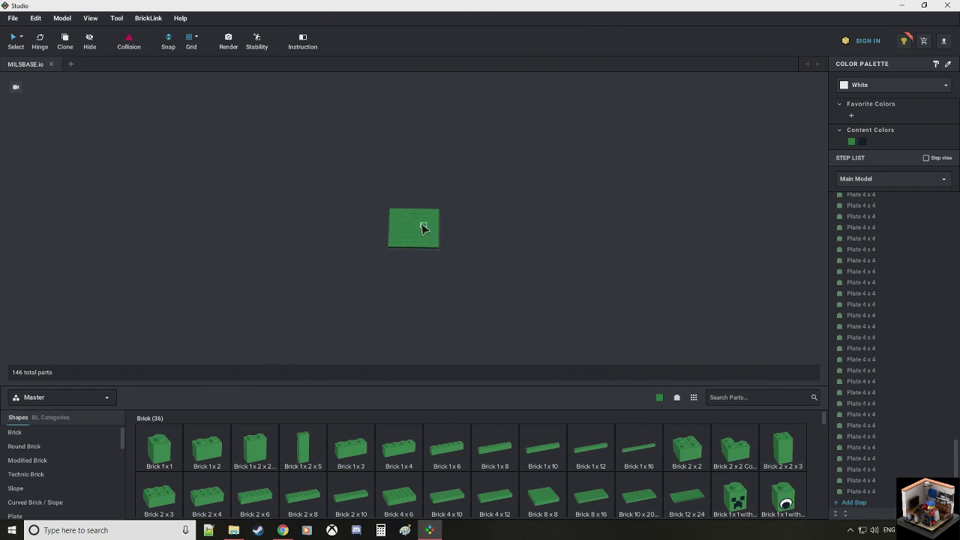
scroll(458, 233, "up", 8)
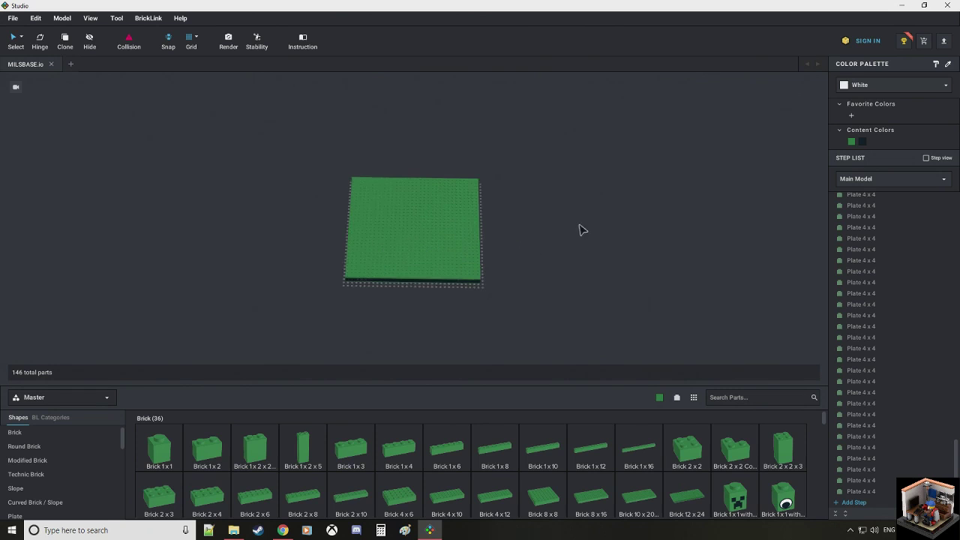
right_click_drag(578, 226, 390, 244)
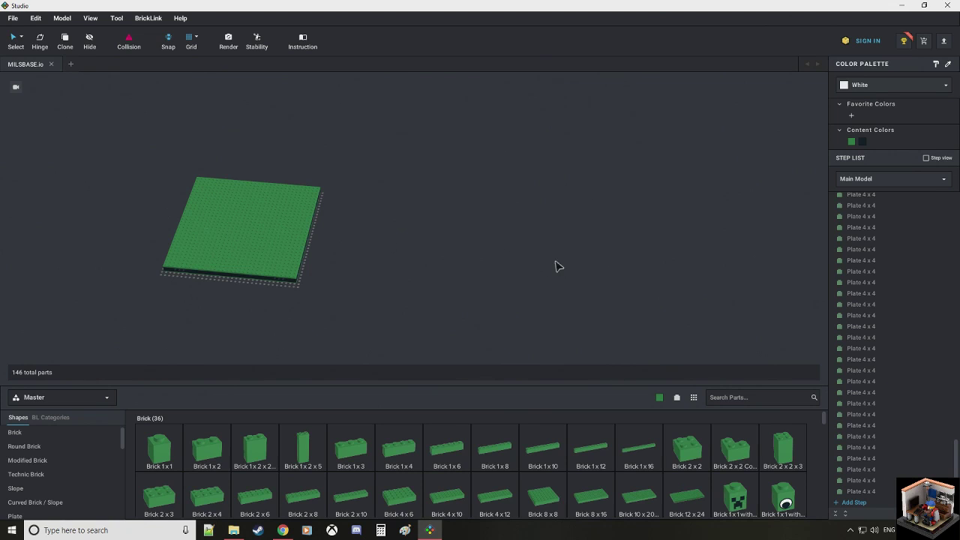
scroll(334, 236, "up", 5)
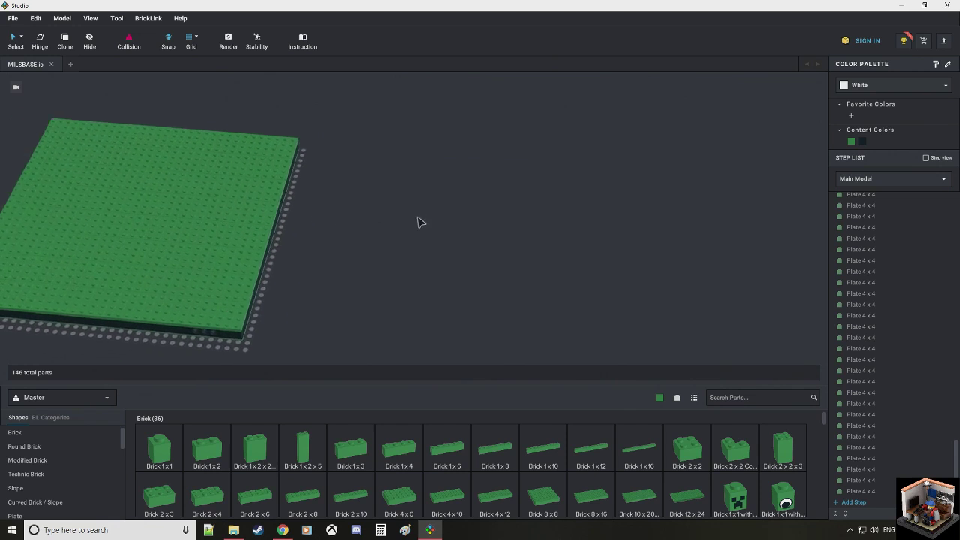
middle_click_drag(417, 217, 529, 220)
scroll(571, 284, "up", 3)
right_click_drag(586, 283, 548, 285)
middle_click_drag(662, 199, 661, 232)
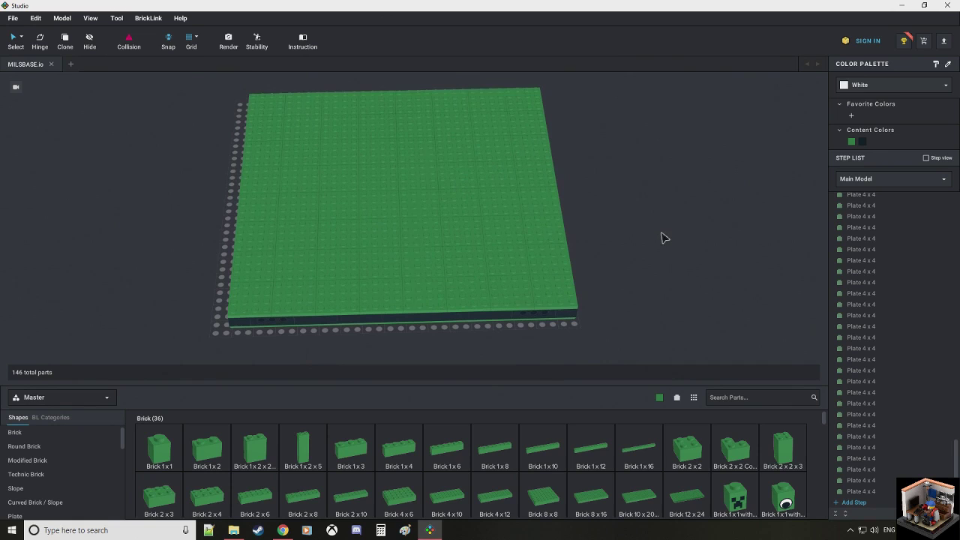
right_click_drag(661, 238, 655, 239)
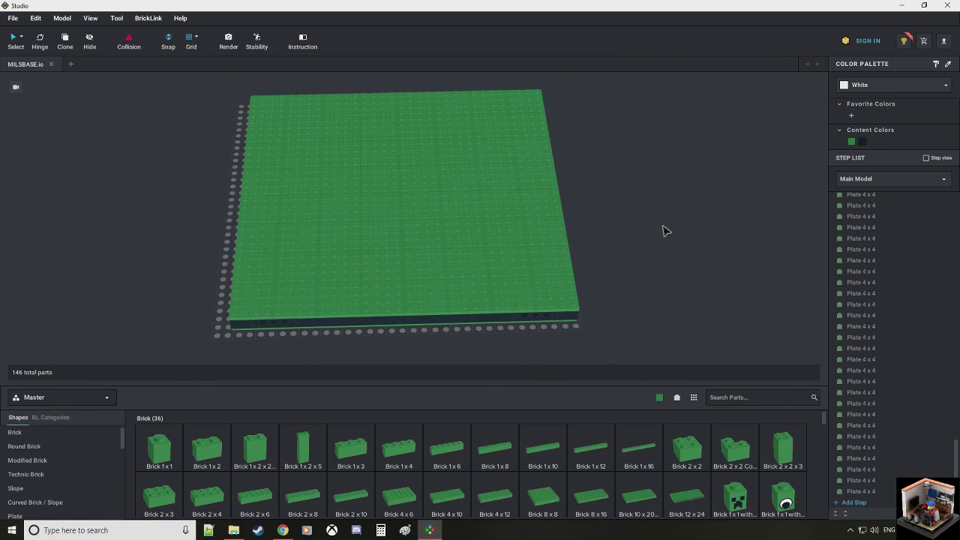
right_click_drag(664, 231, 660, 233)
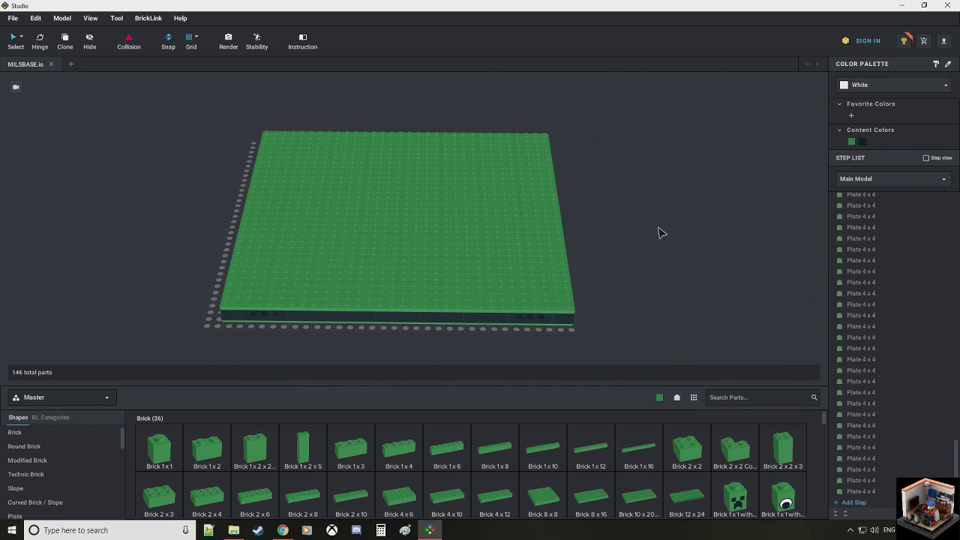
mouse_move(653, 250)
right_mouse_down()
mouse_move(643, 229)
mouse_move(626, 243)
mouse_move(664, 265)
mouse_move(653, 208)
mouse_move(649, 263)
right_mouse_up()
right_click_drag(600, 224, 590, 192)
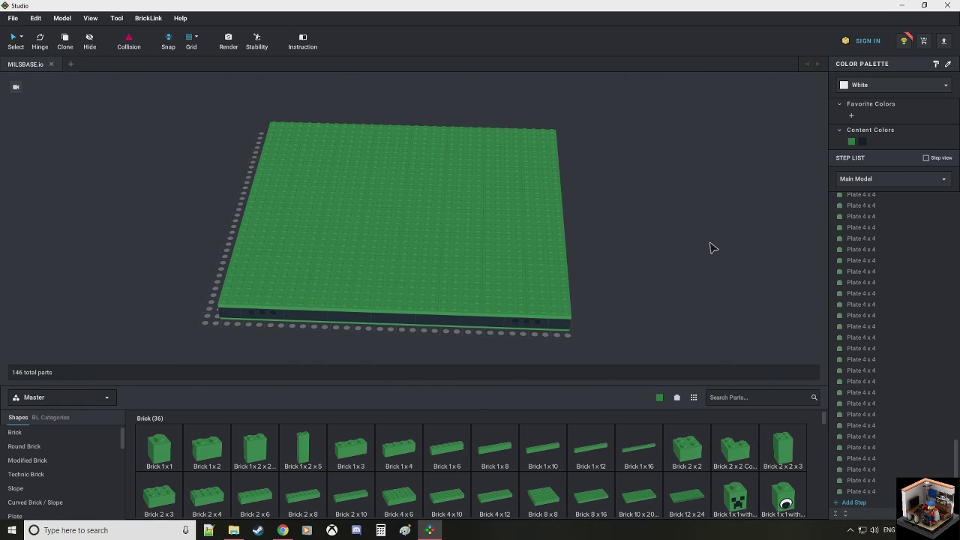
Step: Delete the 32 green Plate 4 x 4 parts in the four middle columns of the base's top layer, clearing a 32 x 16 stud strip
left_click(333, 291)
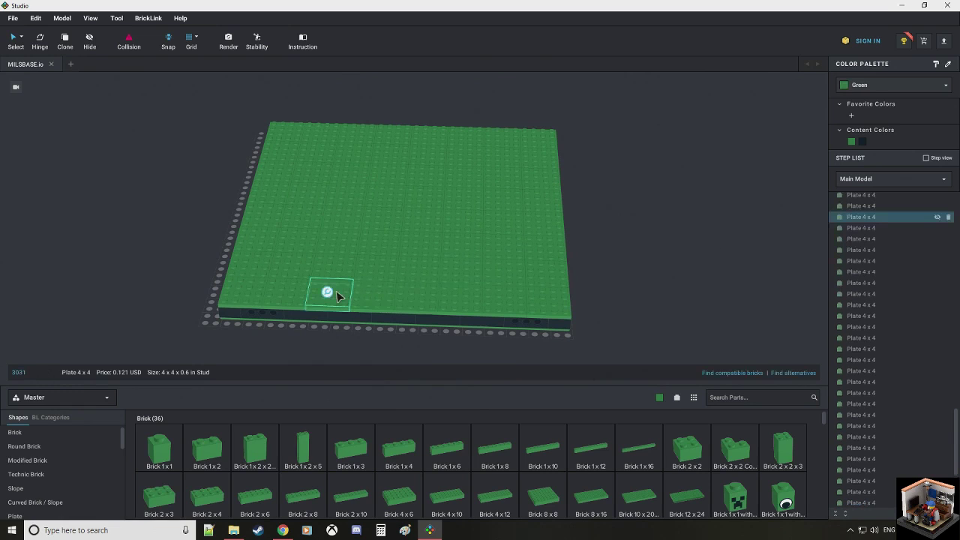
left_click(350, 269, "ctrl")
left_click(347, 240, "ctrl")
left_click(350, 214, "ctrl")
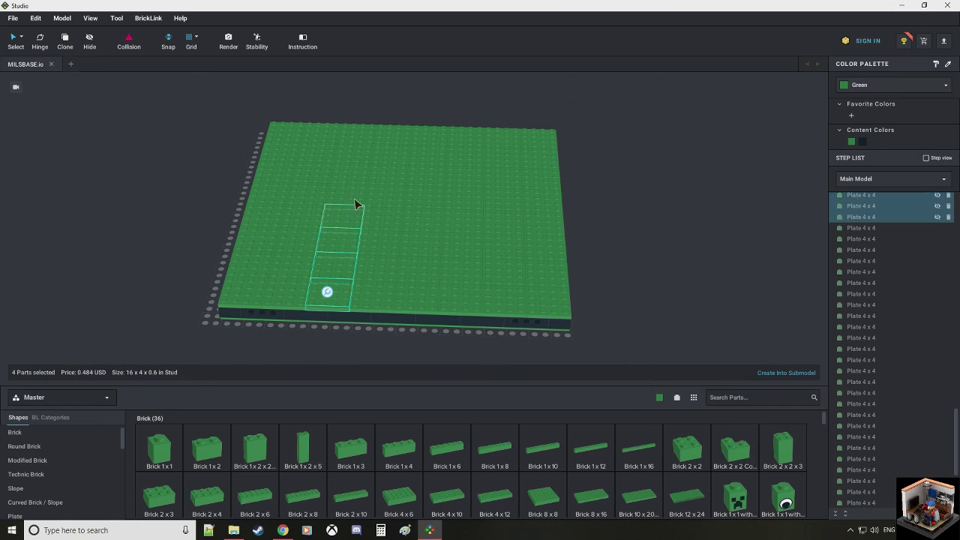
left_click(356, 193, "ctrl")
left_click(363, 157, "shift")
left_click(368, 133, "shift")
left_click(398, 135, "shift")
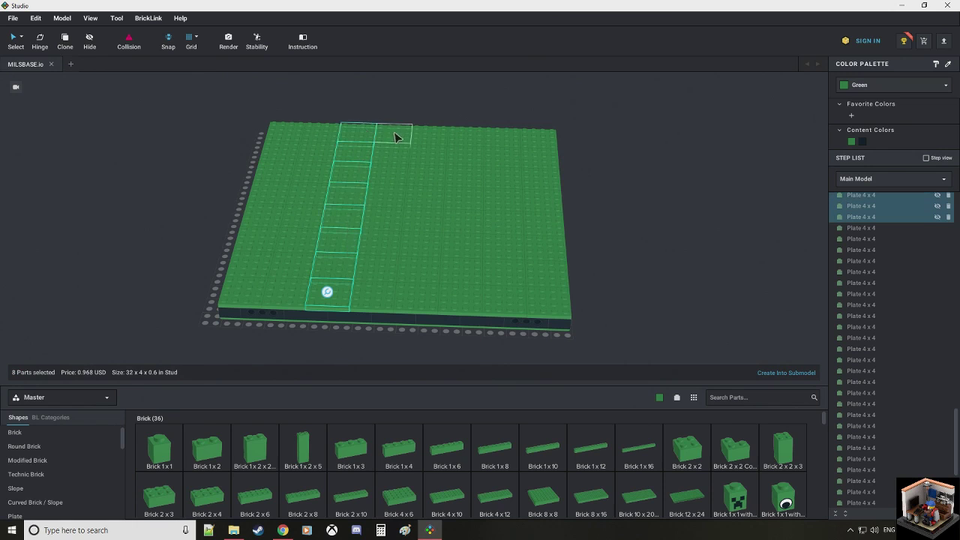
left_click(393, 153, "shift")
left_click(422, 142, "shift")
left_click(424, 154, "shift")
left_click(455, 143, "shift")
left_click(458, 158, "shift")
left_click(460, 172, "shift")
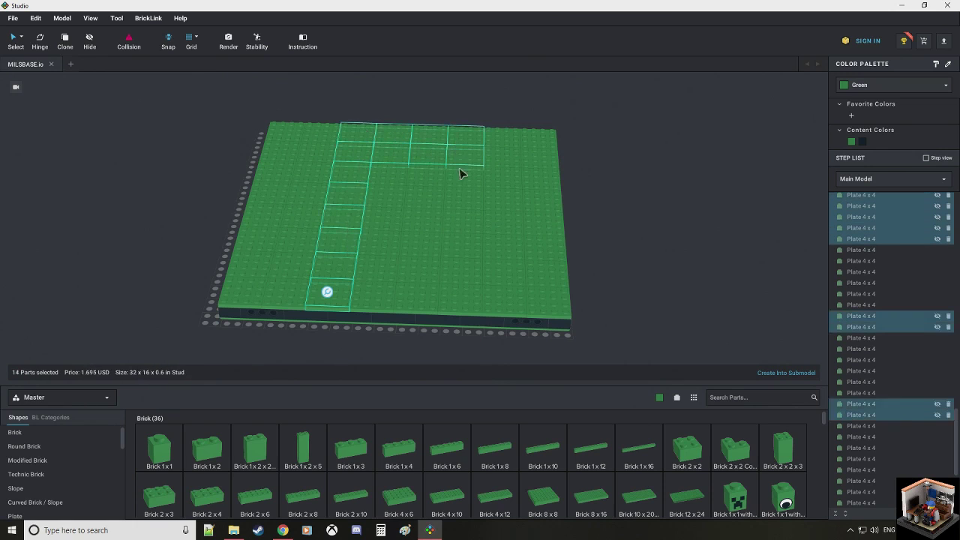
left_click(433, 182, "shift")
left_click(386, 179, "shift")
left_click(407, 191, "shift")
left_click(417, 201, "shift")
left_click(459, 198, "shift")
left_click(461, 218, "shift")
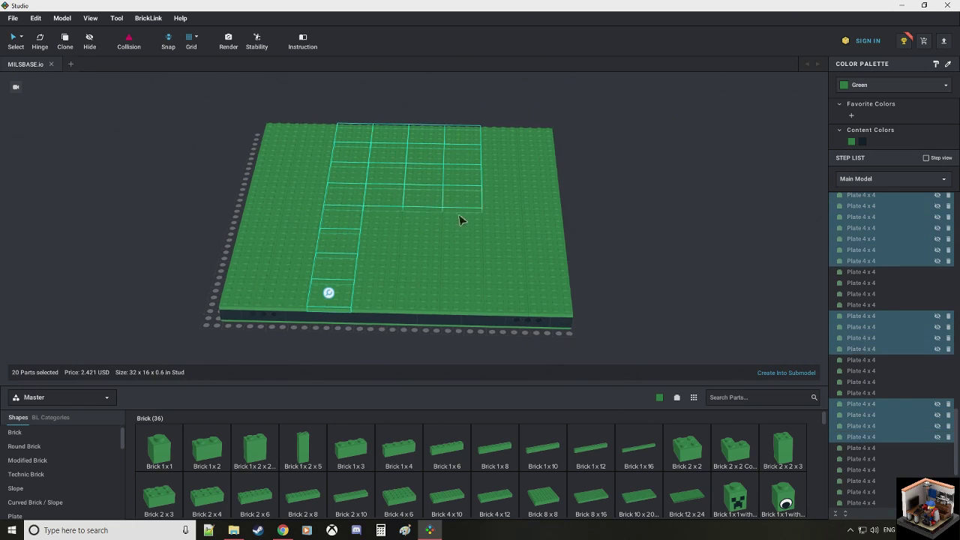
left_click(425, 226, "shift")
left_click(386, 221, "shift")
left_click(392, 244, "shift")
left_click(420, 251, "shift")
left_click(416, 271, "shift")
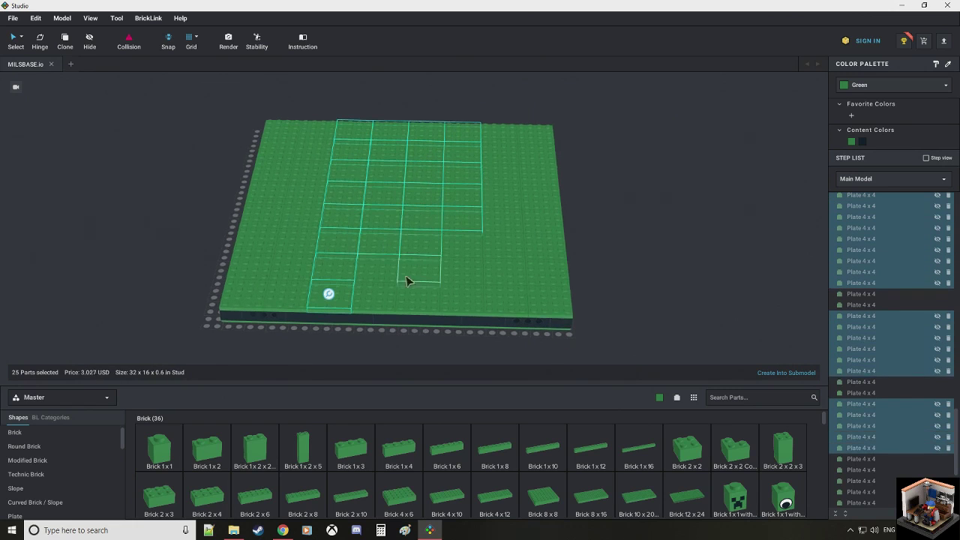
left_click(379, 271, "shift")
left_click(378, 297, "shift")
left_click(382, 302, "shift")
left_click(420, 300, "shift")
left_click(453, 299, "shift")
left_click(454, 268, "shift")
left_click(449, 246, "shift")
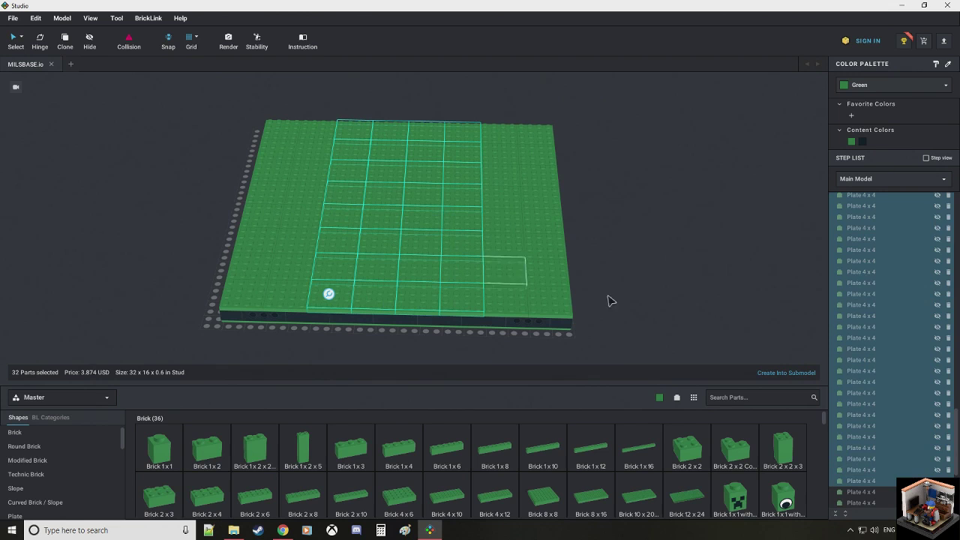
key("Delete")
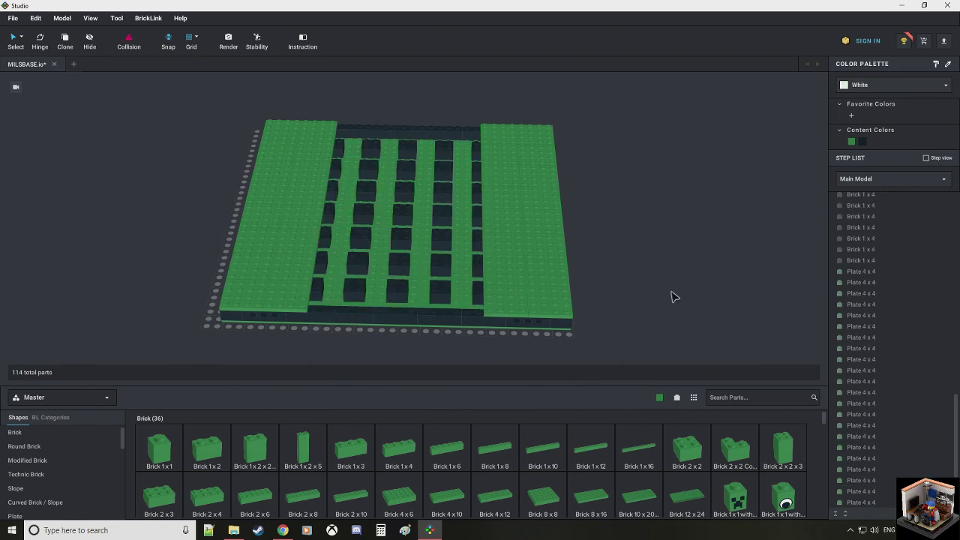
Step: Delete the three middle columns of small black bricks in the opened strip and the three middle black Brick 1 x 4 parts at each end
right_click_drag(672, 293, 662, 280)
left_click(436, 309)
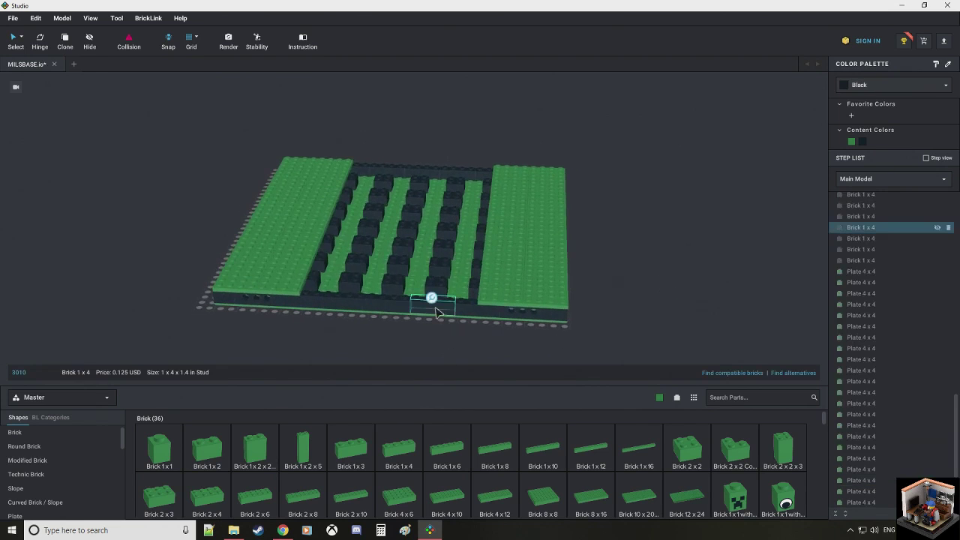
left_click(389, 308, "shift")
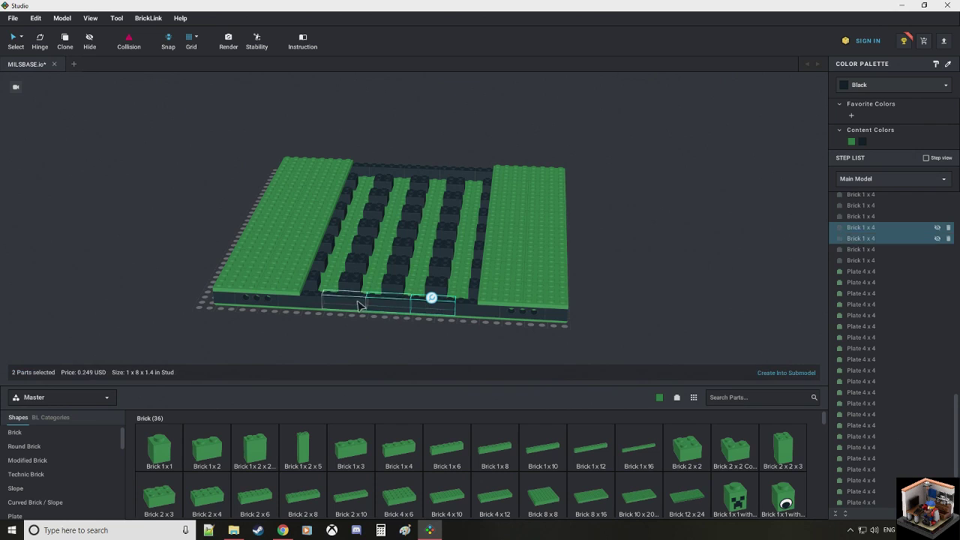
left_click(358, 303, "shift")
left_click(353, 281, "shift")
left_click(361, 263, "shift")
left_click(367, 225, "shift")
left_click(372, 208, "shift")
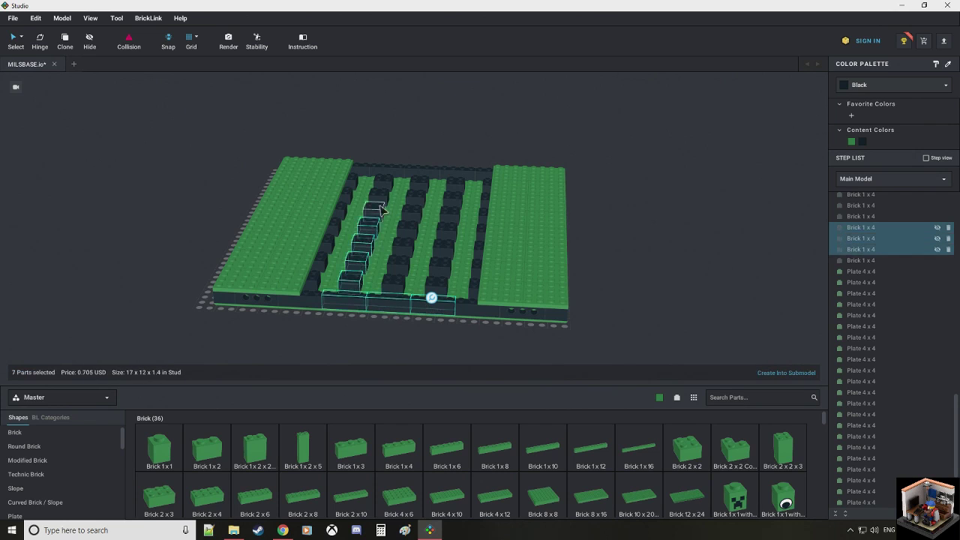
left_click(378, 193, "shift")
left_click(383, 179, "shift")
left_click(390, 170, "shift")
left_click(393, 166, "ctrl")
left_click(421, 171, "ctrl")
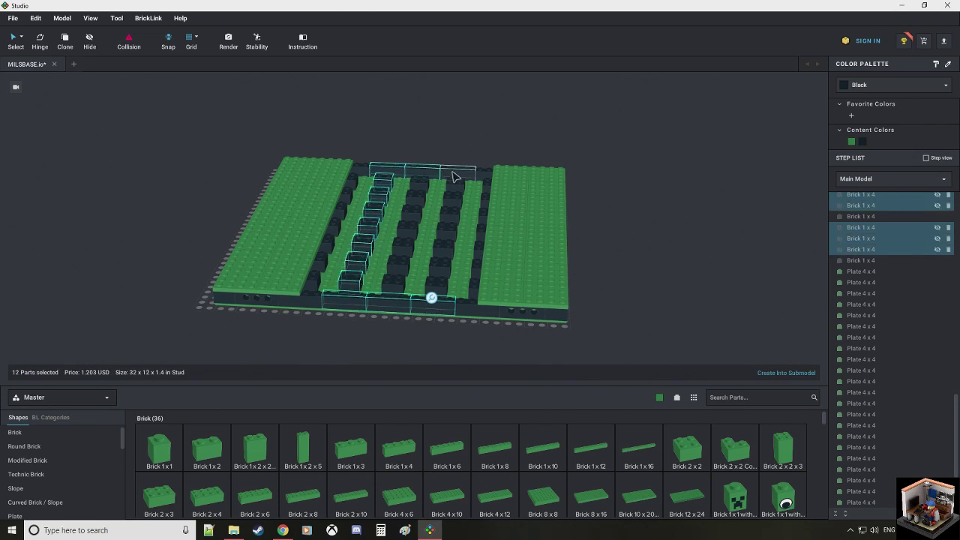
left_click(453, 174, "ctrl")
right_click_drag(453, 174, 457, 176)
left_click(457, 183, "ctrl")
left_click(417, 194, "shift")
left_click(451, 196, "shift")
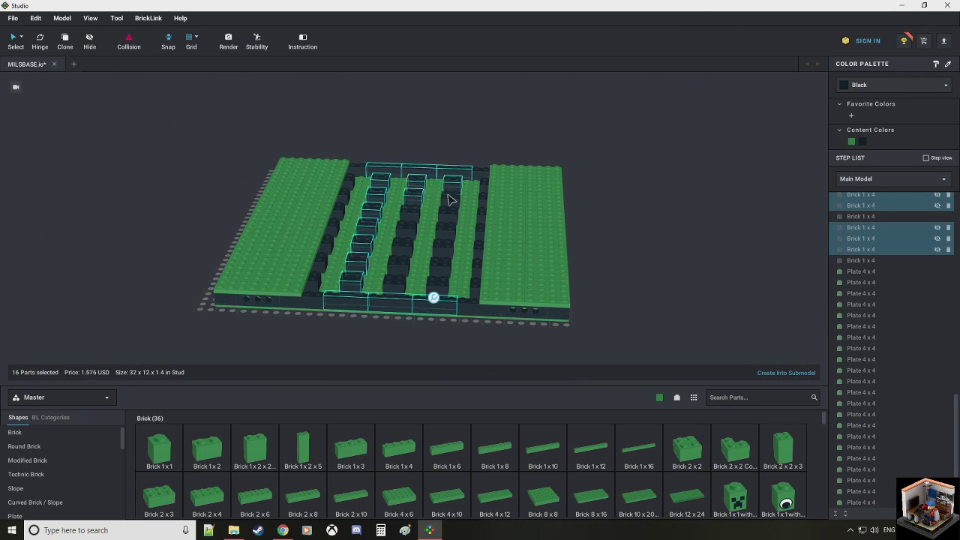
left_click(452, 213, "shift")
left_click(419, 216, "shift")
left_click(412, 228, "shift")
left_click(448, 228, "shift")
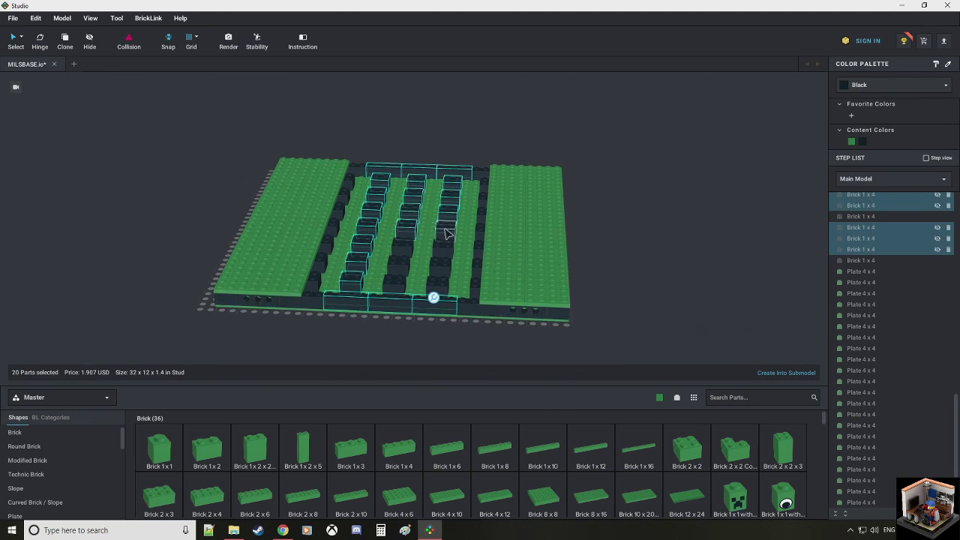
left_click(443, 244, "shift")
left_click(406, 246, "shift")
left_click(404, 265, "shift")
left_click(442, 265, "shift")
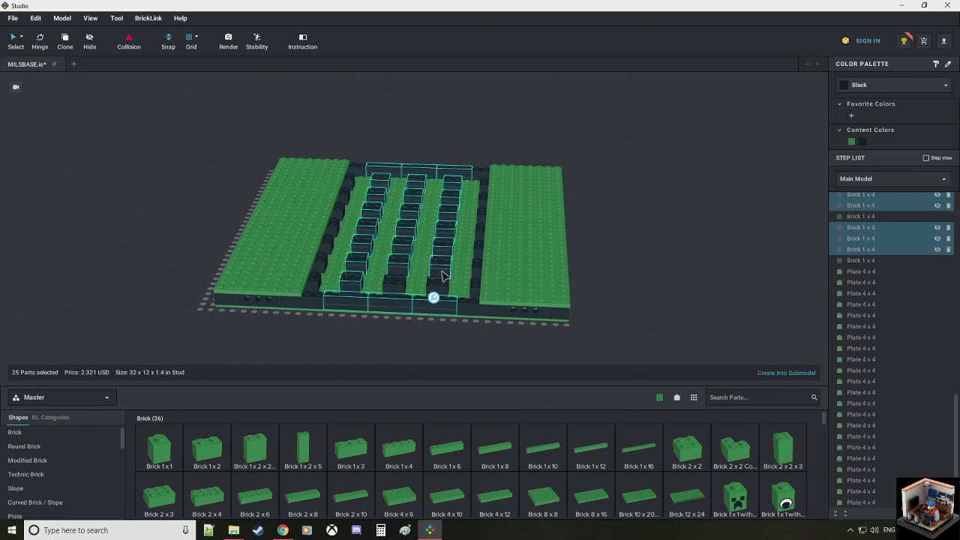
left_click(438, 281, "shift")
left_click(398, 283, "shift")
key("Delete")
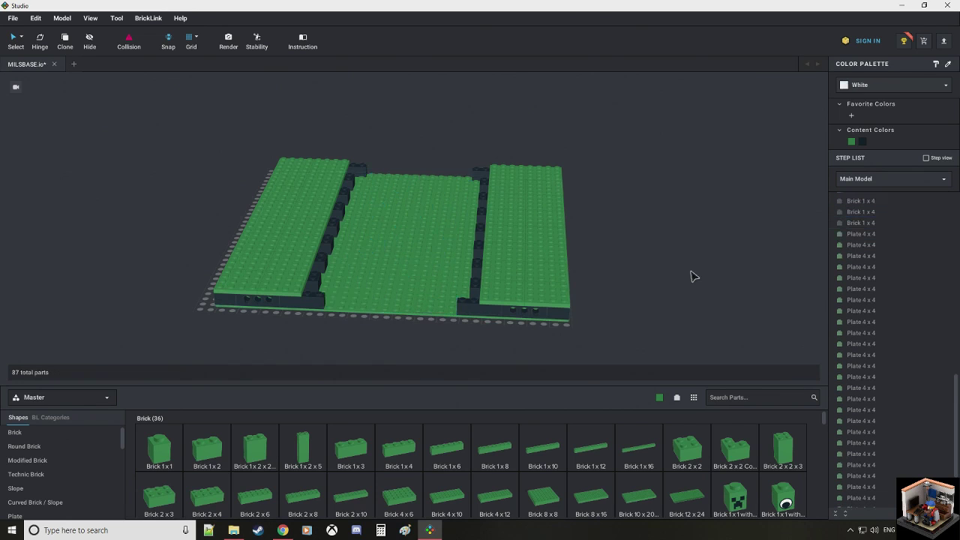
Step: Set the parts library colour to blue
right_click_drag(690, 274, 641, 241)
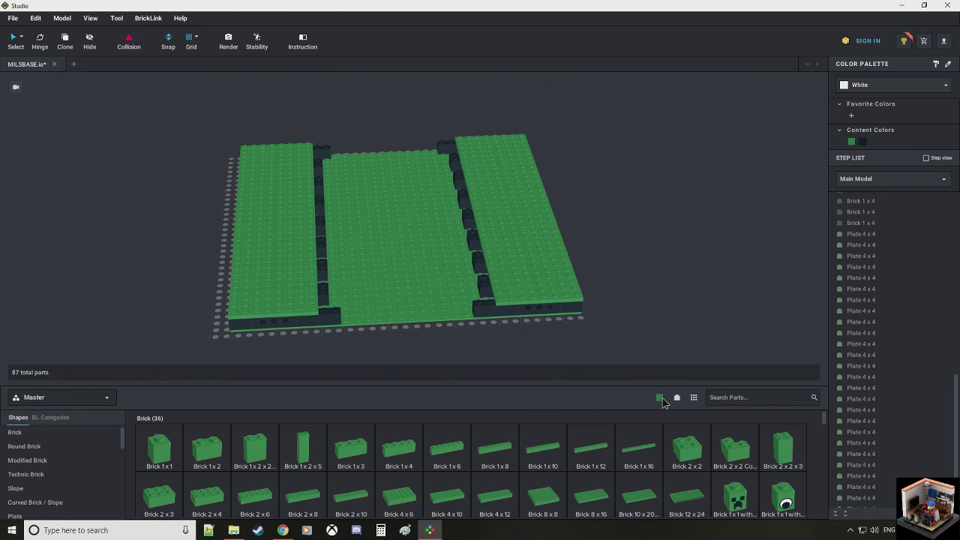
left_click(662, 399)
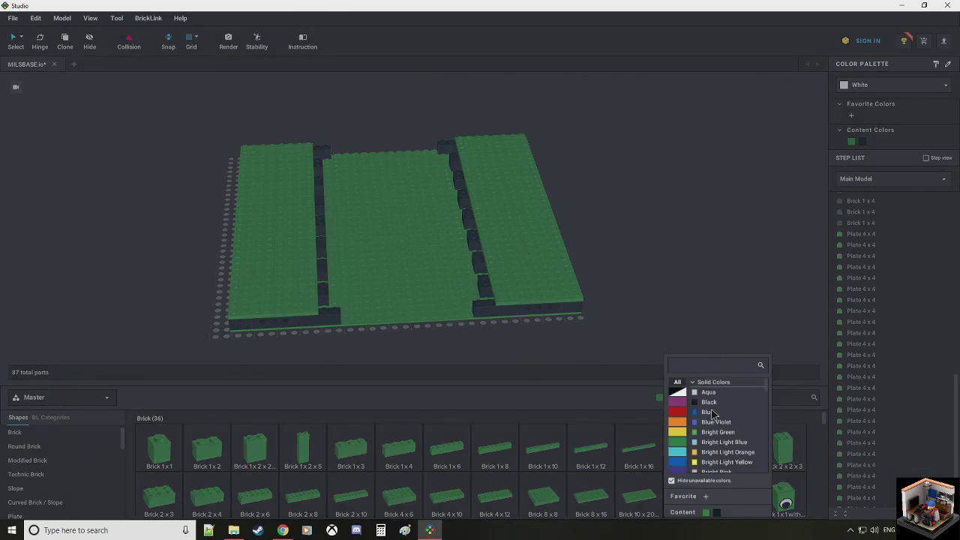
left_click(709, 412)
Step: Place two blue Plate 4 x 12 parts in line along the middle of the channel, one flush with each end of the base
right_click_drag(412, 227, 468, 245)
right_click_drag(663, 260, 625, 261)
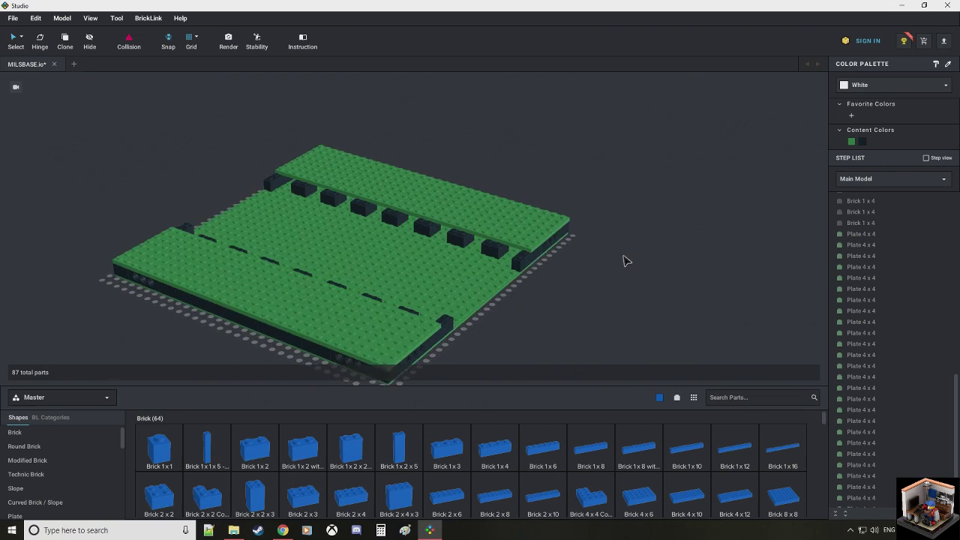
right_click_drag(534, 303, 549, 315)
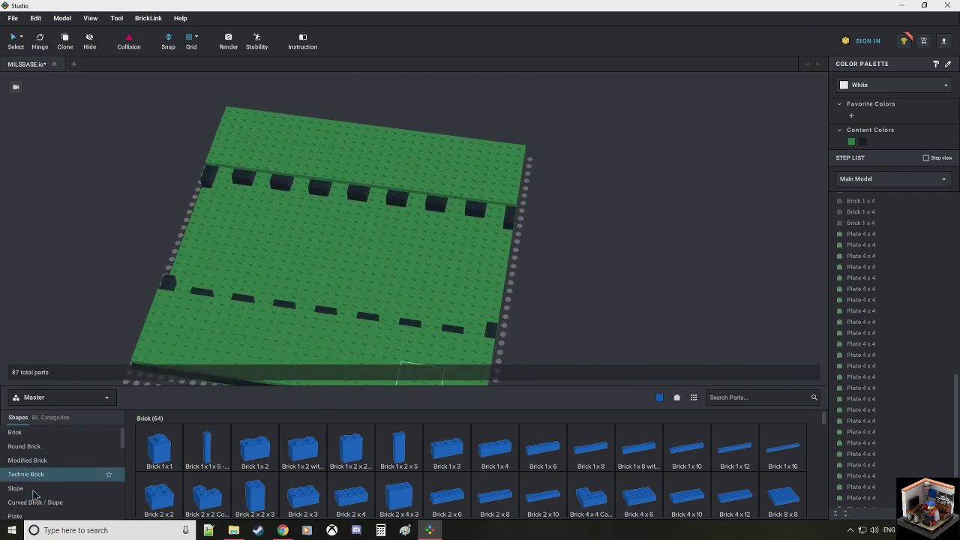
scroll(33, 484, "down", 2)
left_click(33, 468)
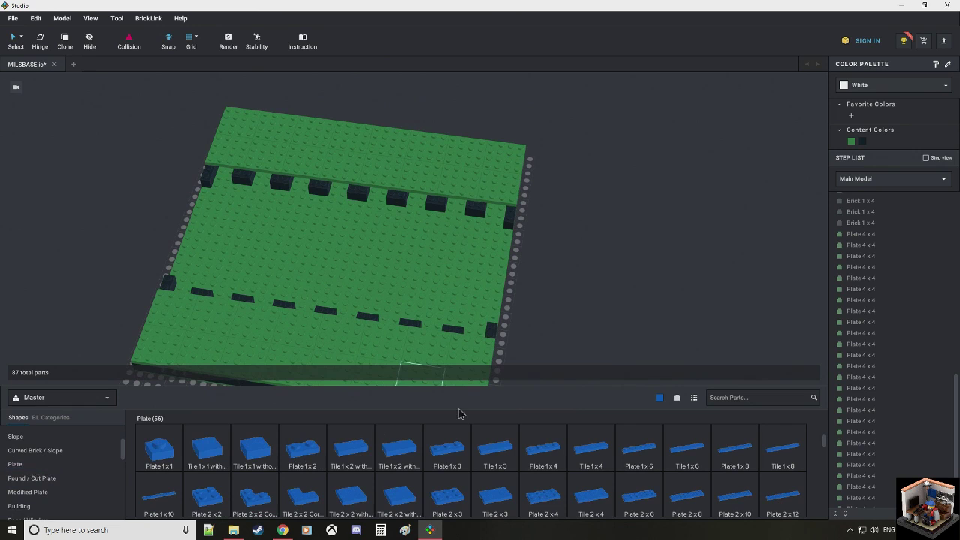
scroll(701, 481, "down", 1)
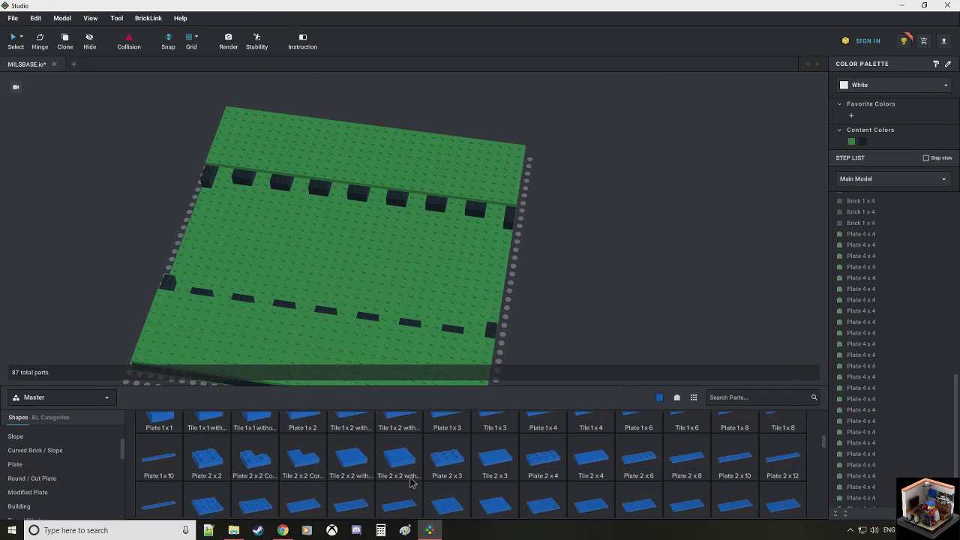
left_click(386, 510)
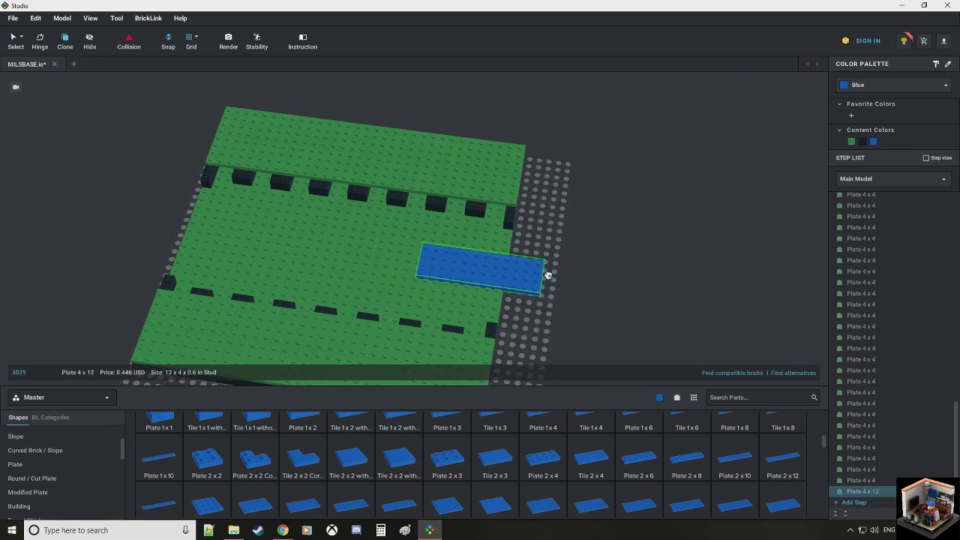
right_click_drag(548, 274, 484, 274)
right_click_drag(383, 257, 395, 257)
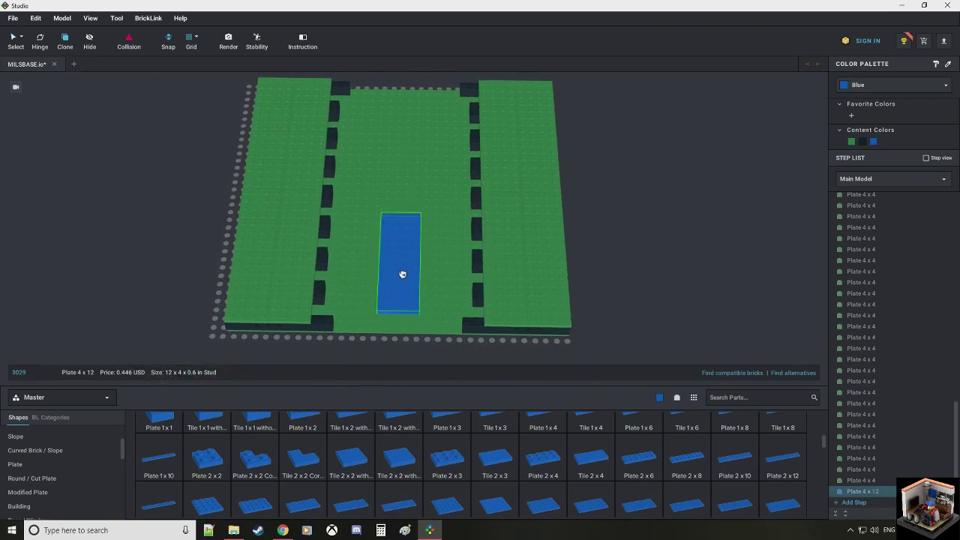
left_click_drag(400, 282, 400, 284)
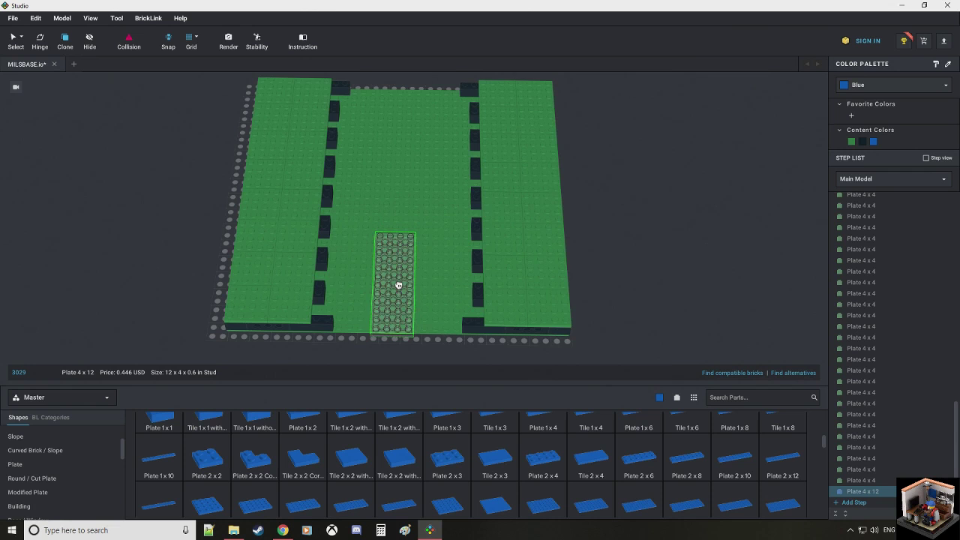
right_click_drag(411, 245, 412, 214)
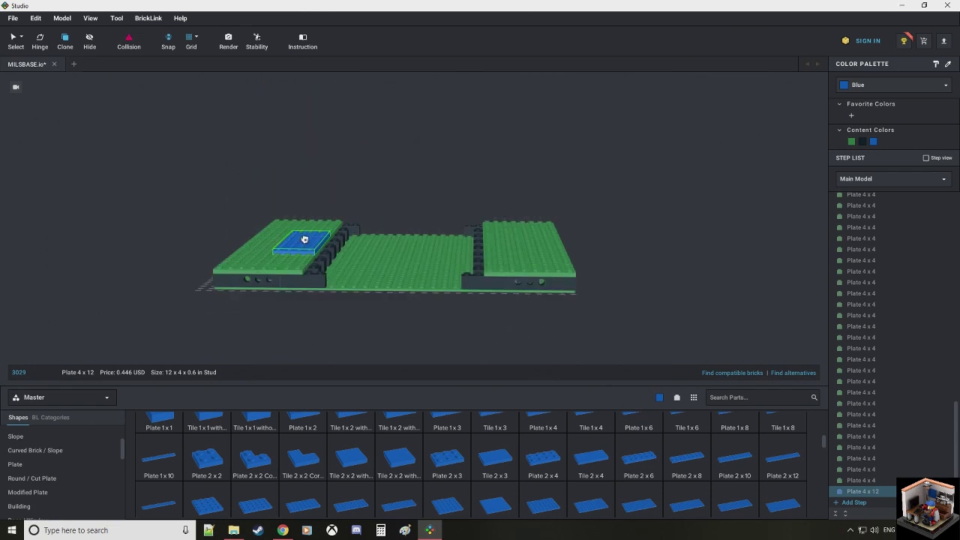
scroll(291, 260, "up", 2)
right_click_drag(413, 245, 397, 302)
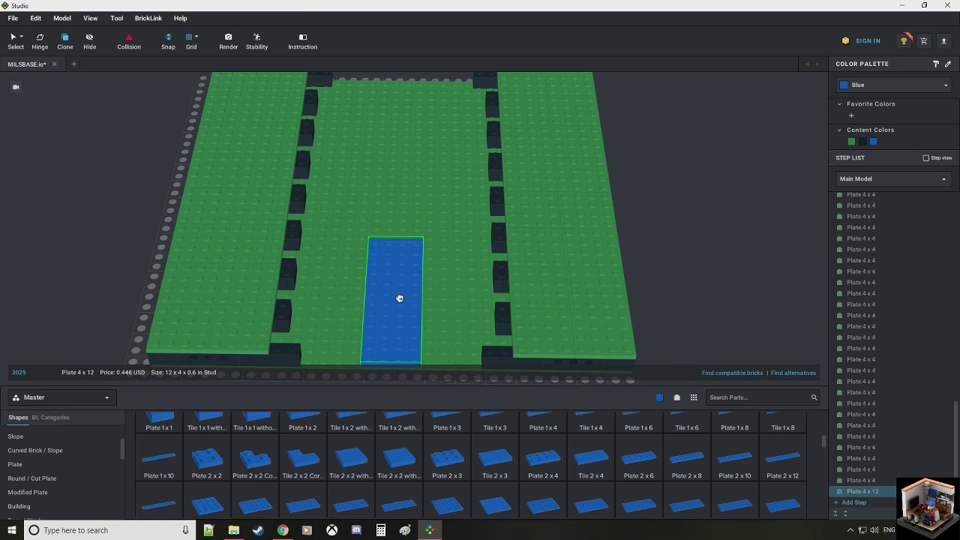
left_click_drag(399, 299, 405, 202, "alt")
right_click_drag(405, 202, 379, 200)
left_click_drag(379, 199, 419, 225)
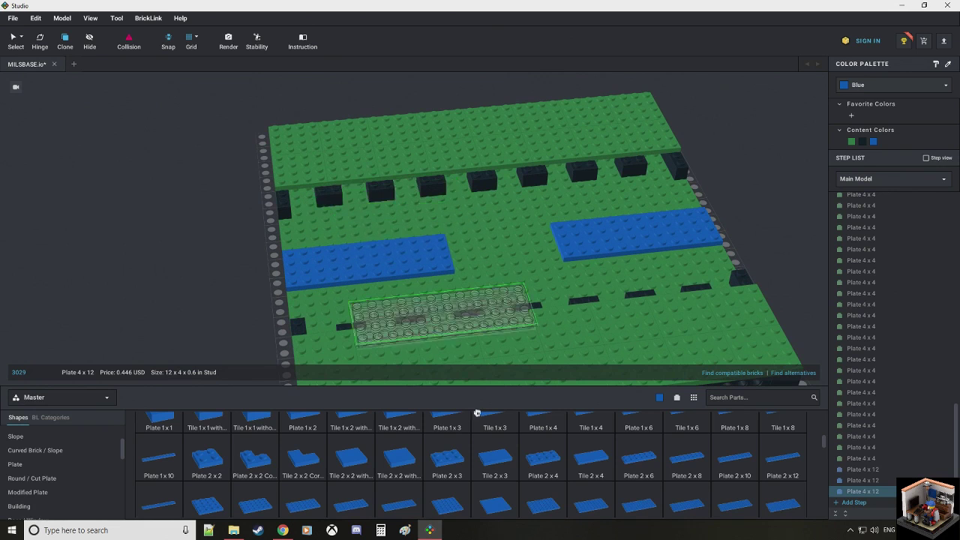
Step: Fill the gap between the two Plate 4 x 12 parts with a blue Plate 4 x 8
scroll(497, 467, "down", 1)
left_click(545, 488)
left_click(545, 487)
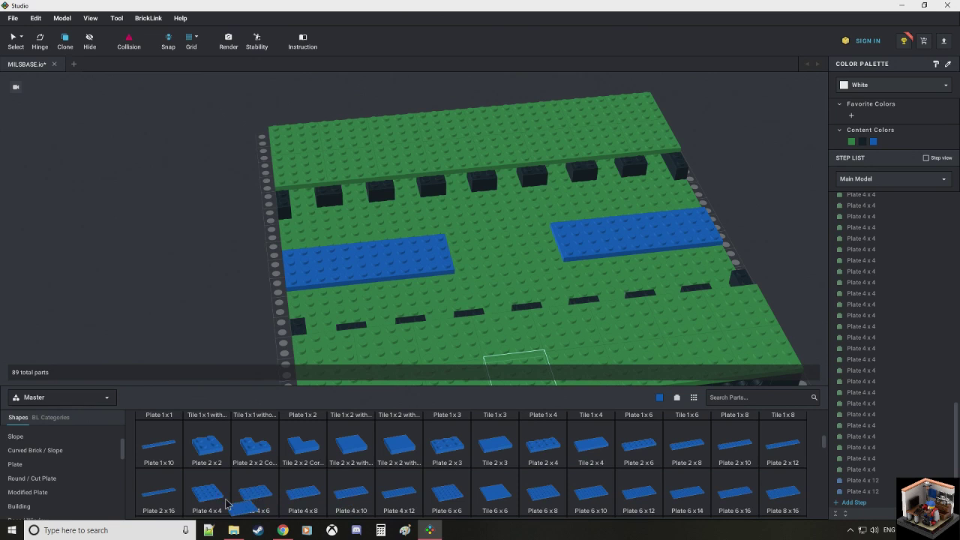
mouse_move(304, 491)
left_mouse_down()
mouse_move(498, 239)
mouse_move(510, 242)
mouse_move(176, 246)
left_mouse_up()
key("Escape")
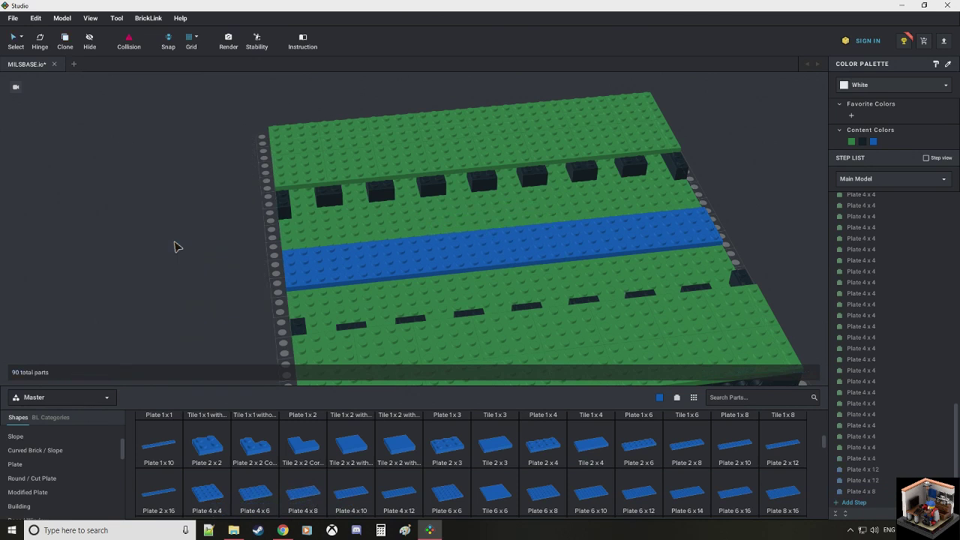
Step: Place nine blue Plate 1 x 2 parts in a staggered line along one side of the blue strip, starting at the channel's near end
right_click_drag(163, 248, 193, 241)
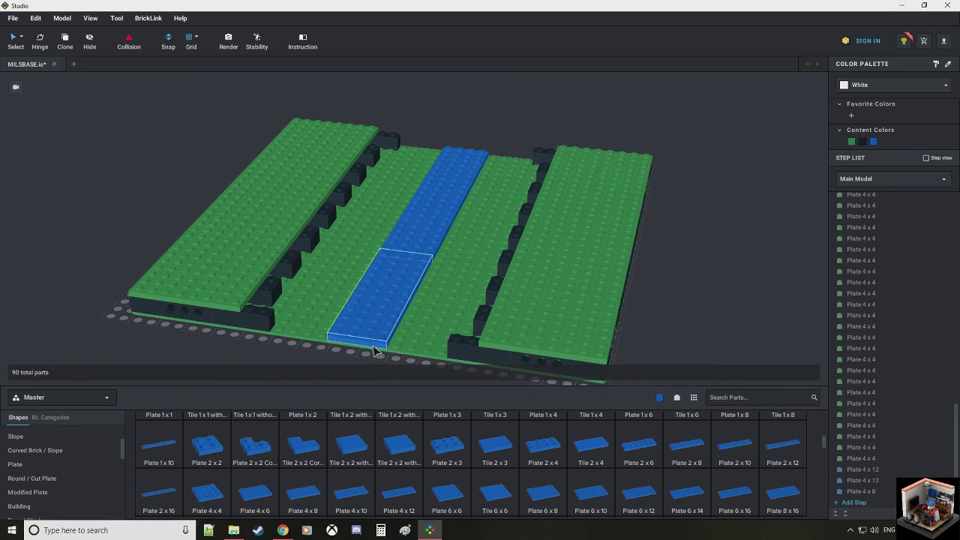
right_click_drag(400, 295, 411, 299)
scroll(474, 198, "down", 2)
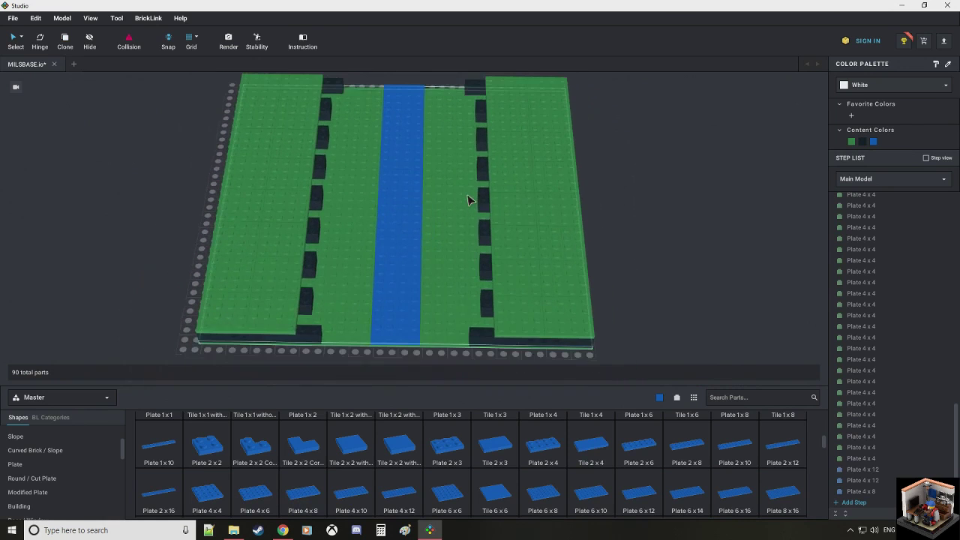
right_click_drag(467, 196, 463, 189)
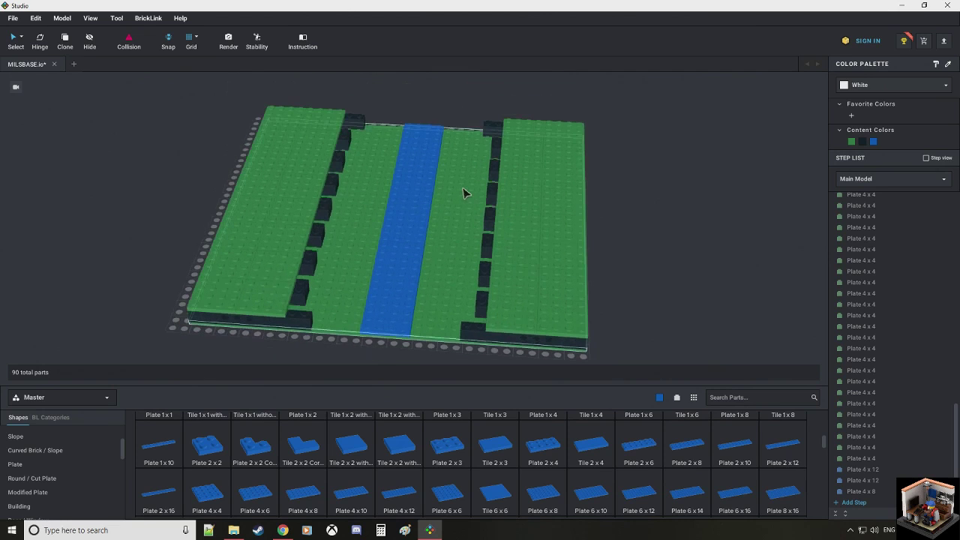
scroll(244, 448, "up", 2)
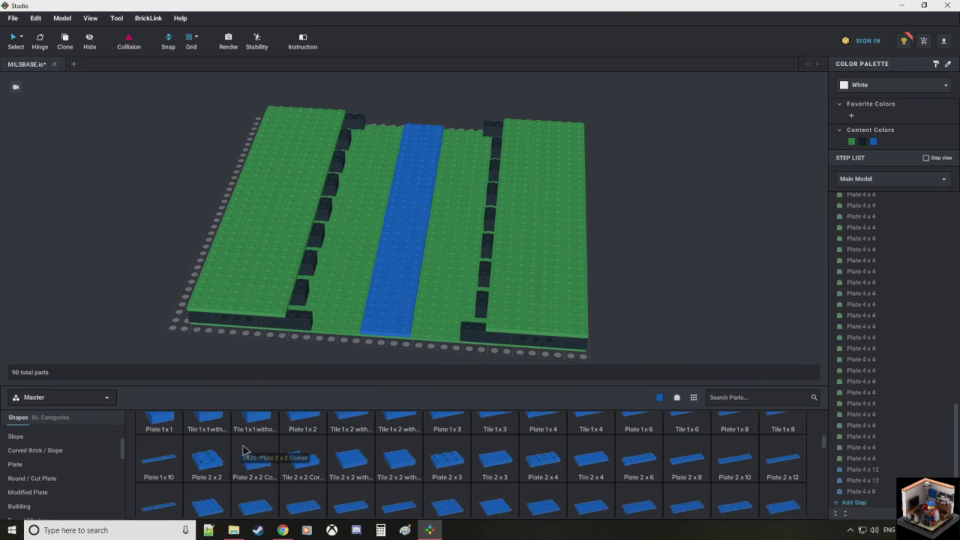
left_click_drag(306, 454, 434, 323)
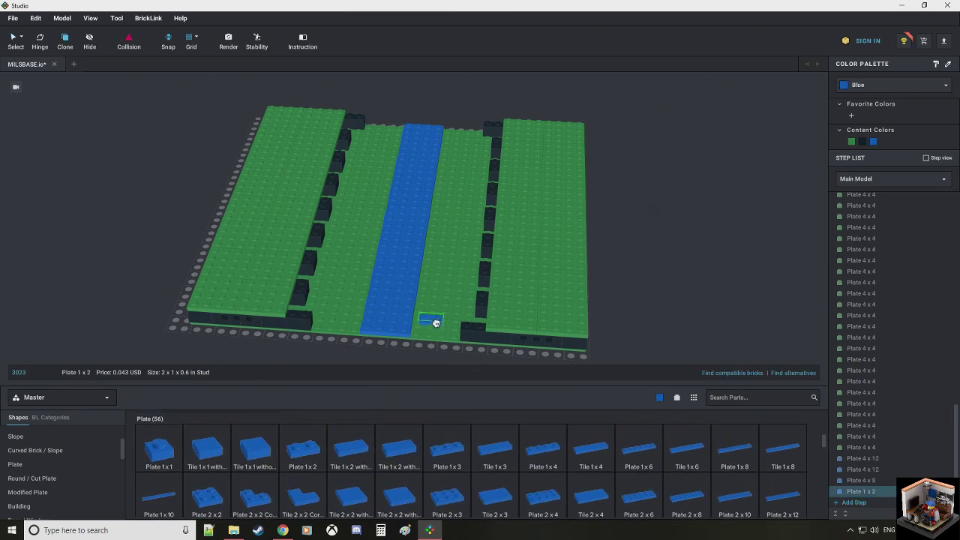
left_click_drag(435, 323, 427, 331)
right_click_drag(435, 317, 441, 322)
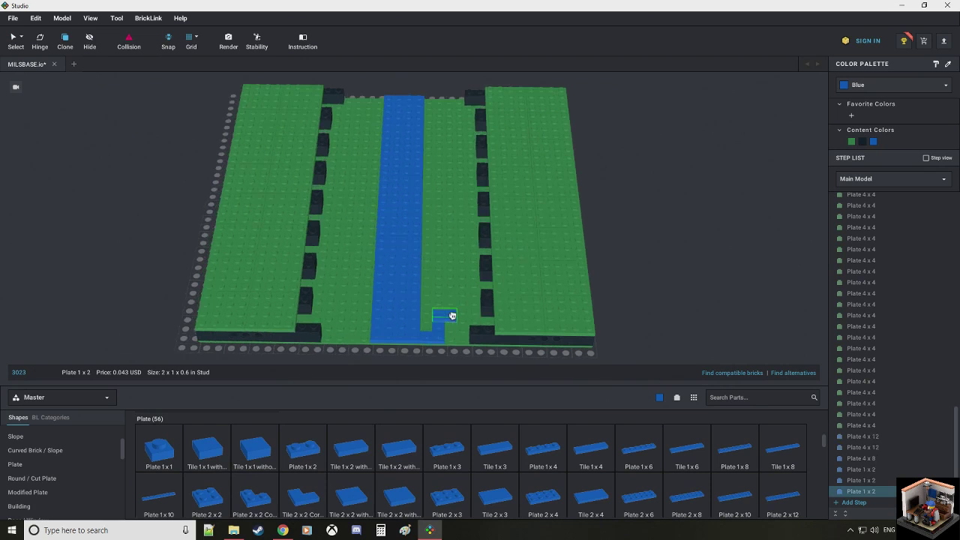
left_click(454, 314)
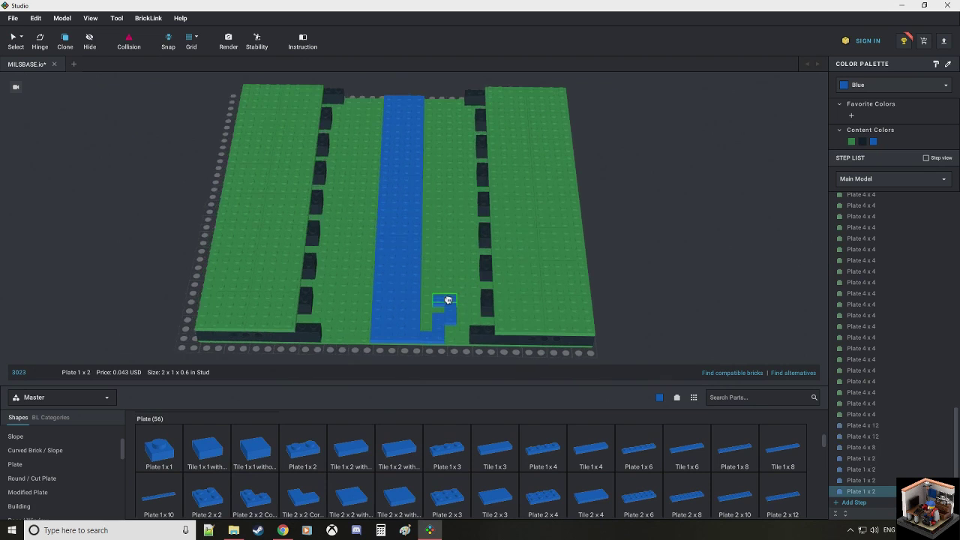
left_click(447, 300)
right_click_drag(452, 273, 450, 279)
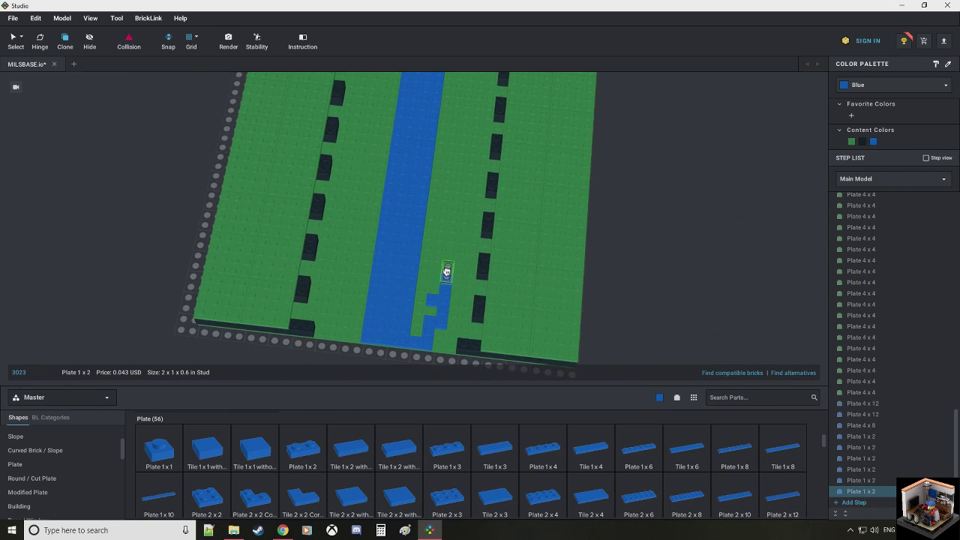
left_click(442, 269)
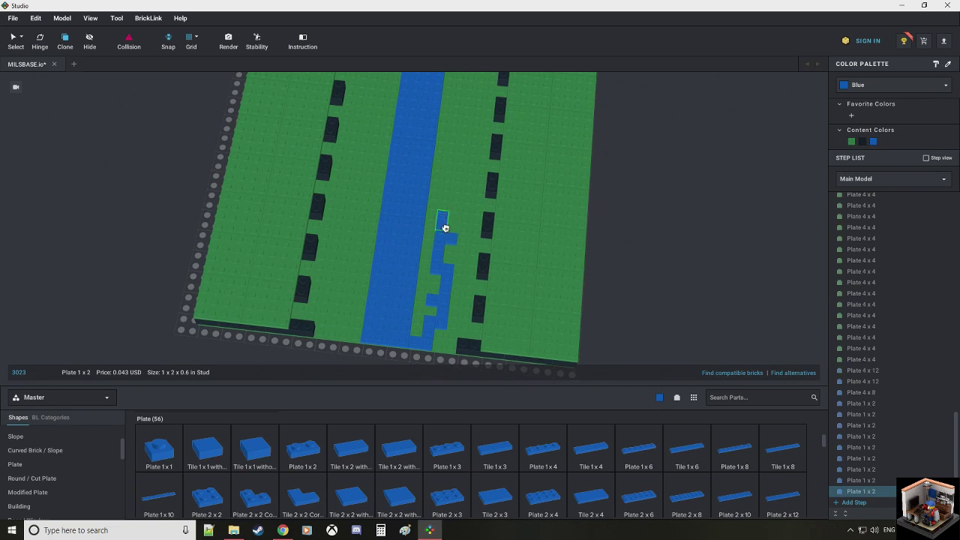
left_click(444, 228)
Step: Continue the irregular blue edge through the middle of the channel with five more Plate 1 x 2 parts, alternating lengthwise and crosswise
right_click_drag(456, 195, 460, 189)
scroll(425, 184, "up", 4)
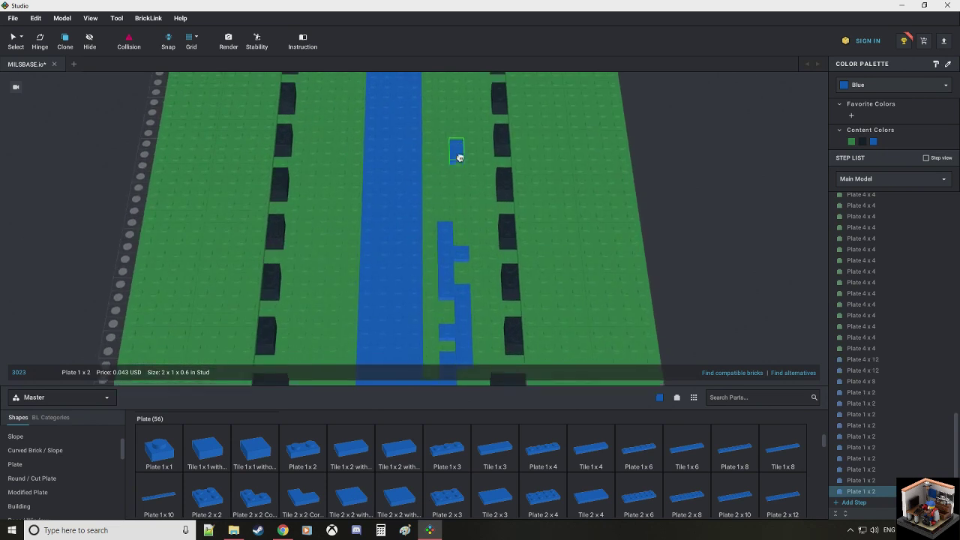
scroll(460, 157, "down", 3)
left_click(430, 280)
key("Right")
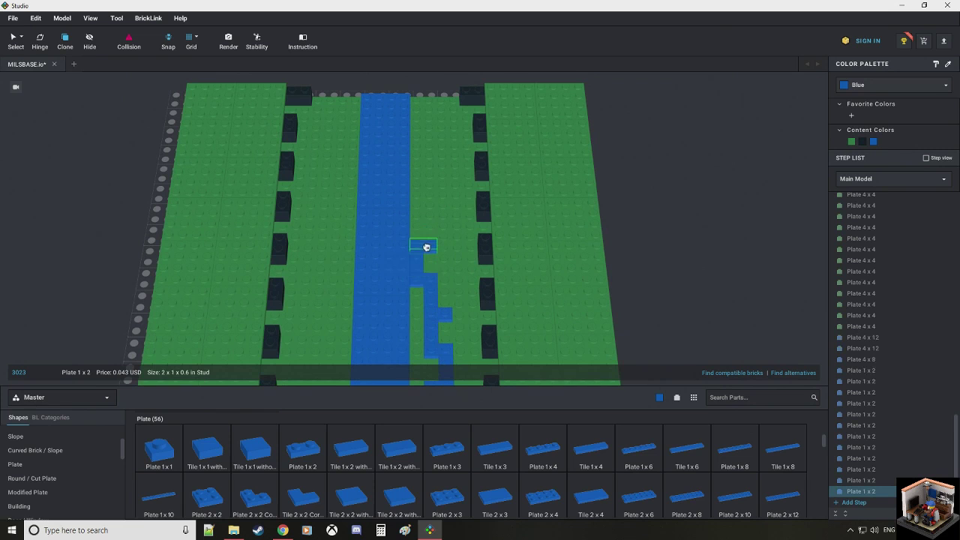
left_click(427, 246)
key("Right")
left_click(443, 237)
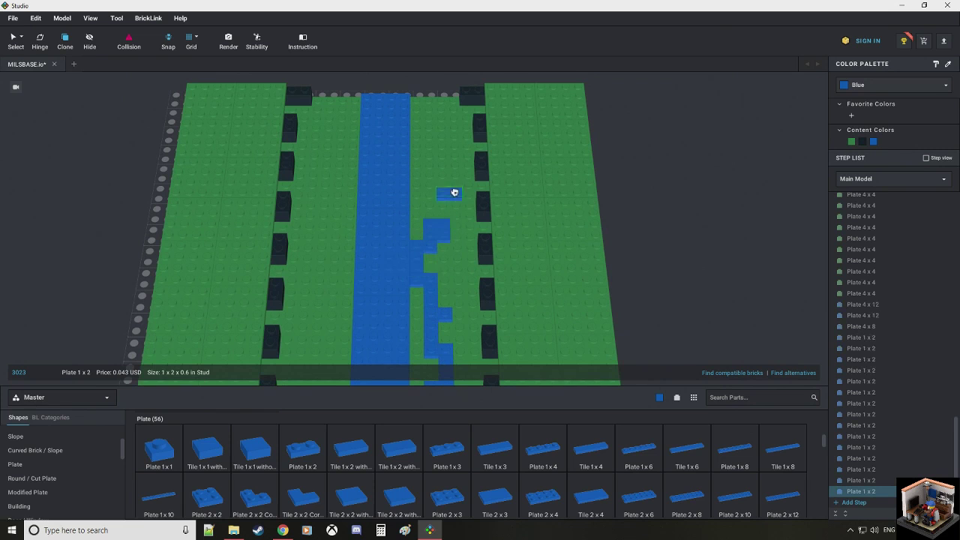
scroll(452, 193, "up", 2)
scroll(448, 193, "down", 2)
scroll(426, 259, "up", 3)
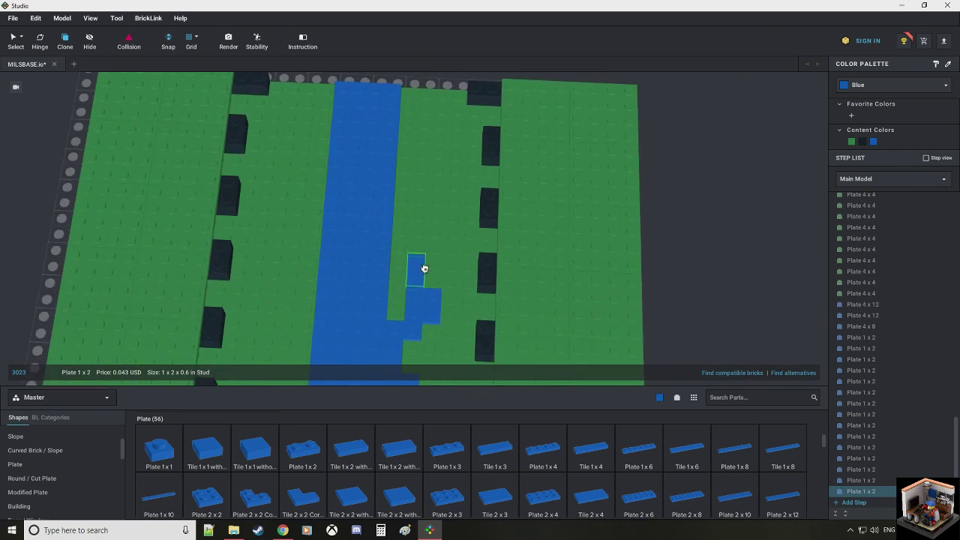
Step: Add six more blue Plate 1 x 2 parts in a zigzag toward the channel's far end, rotating them as needed
key("Right")
left_click(430, 249)
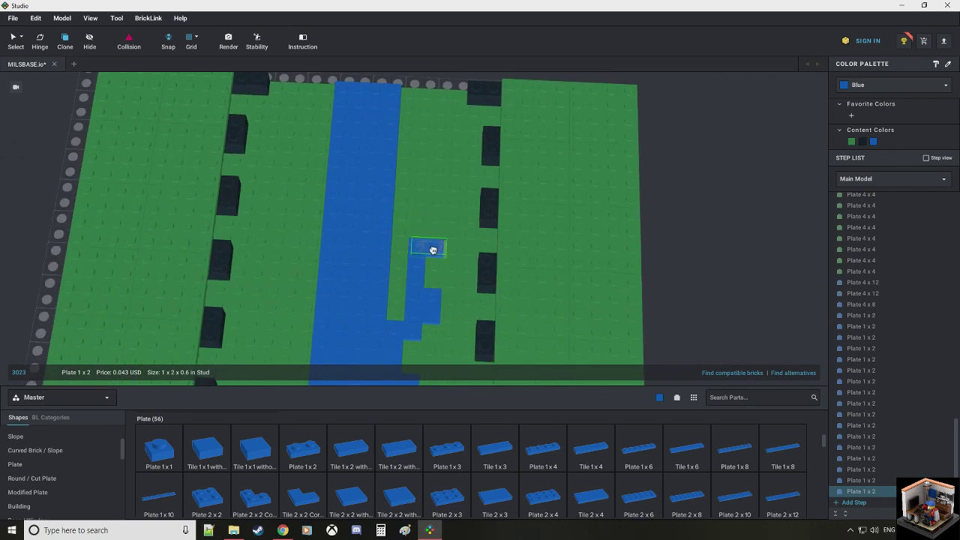
key("Right")
left_click(439, 225)
key("Right")
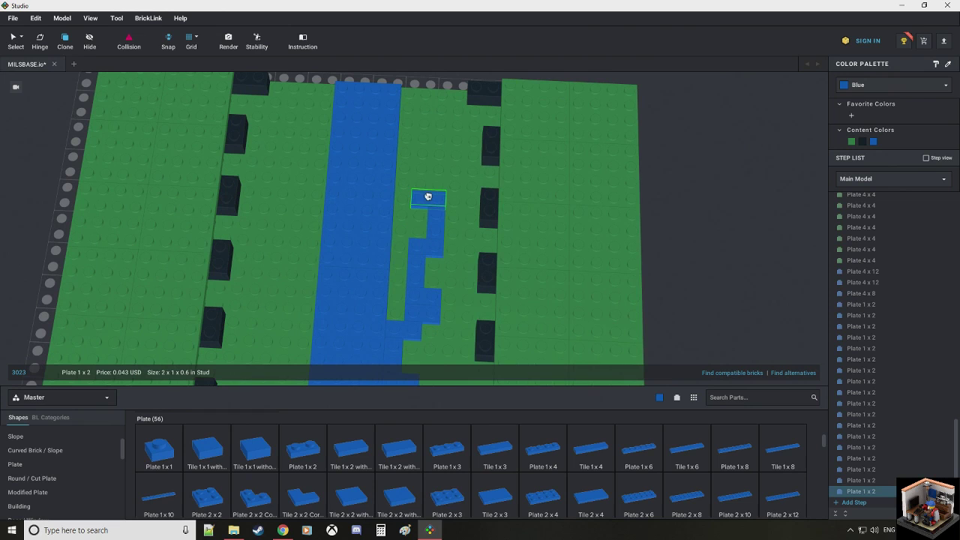
left_click(411, 204)
key("Right")
left_click(424, 172)
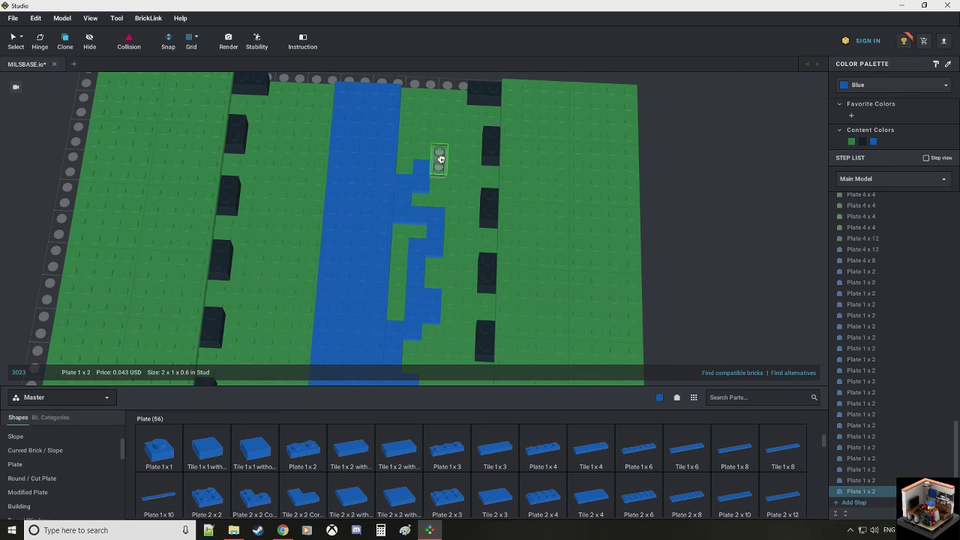
Step: Extend the blue edge to the channel's far end with Plate 1 x 2 parts and fill the gap beside the strip there with crosswise ones
left_click(426, 143)
left_click(445, 120)
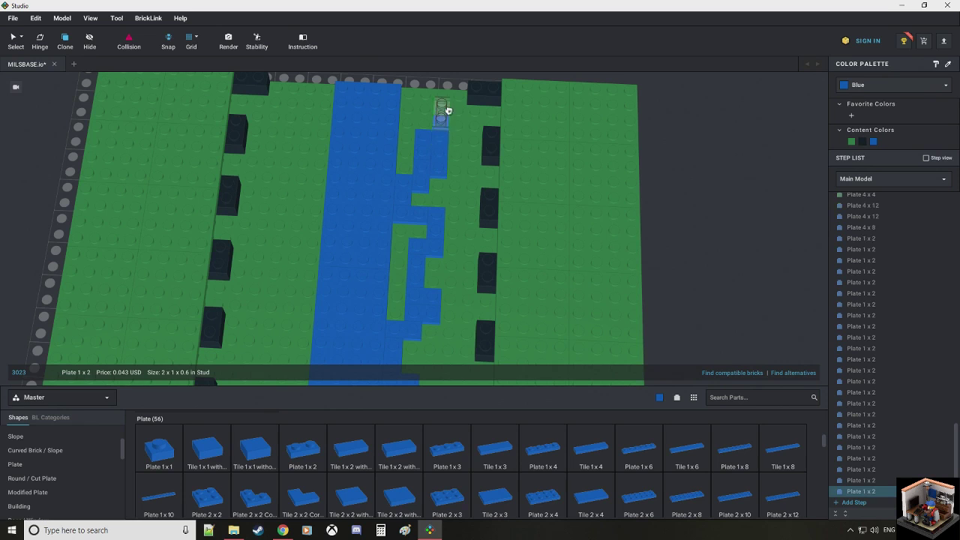
left_click(448, 100)
key("Right")
left_click(420, 96)
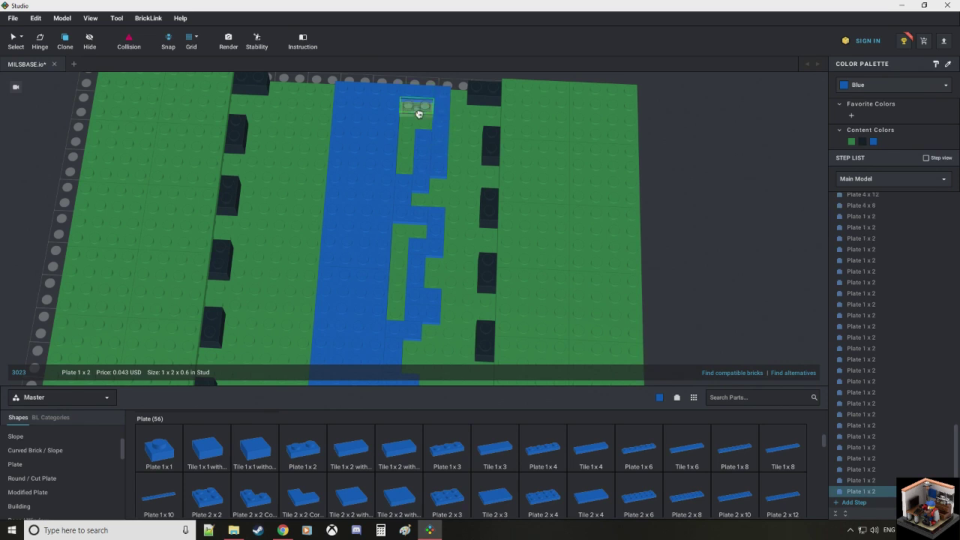
left_click(417, 120)
Step: Fill the remaining gaps beside the strip in the channel's far half with three blue Plate 1 x 3 parts and one Plate 1 x 1
left_click(450, 450)
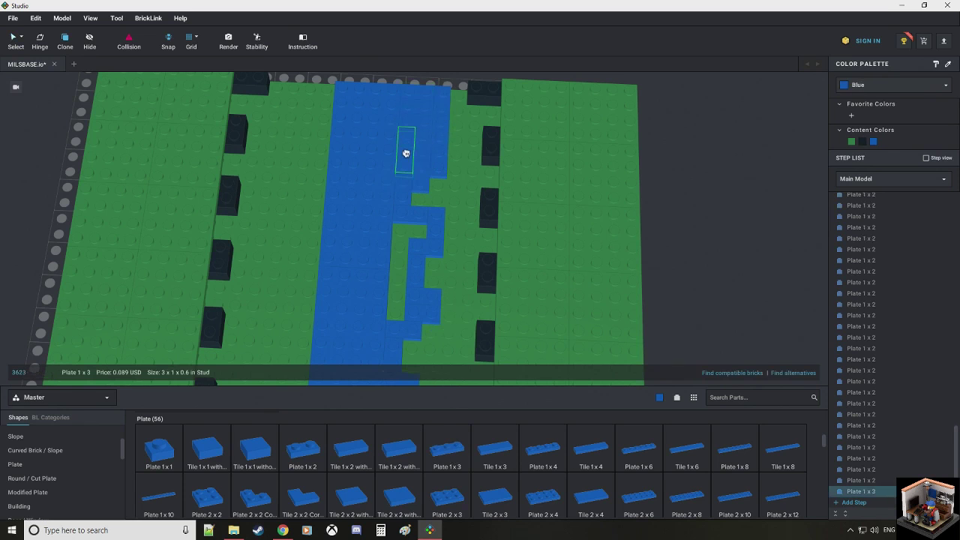
left_click(407, 152)
left_click(405, 250)
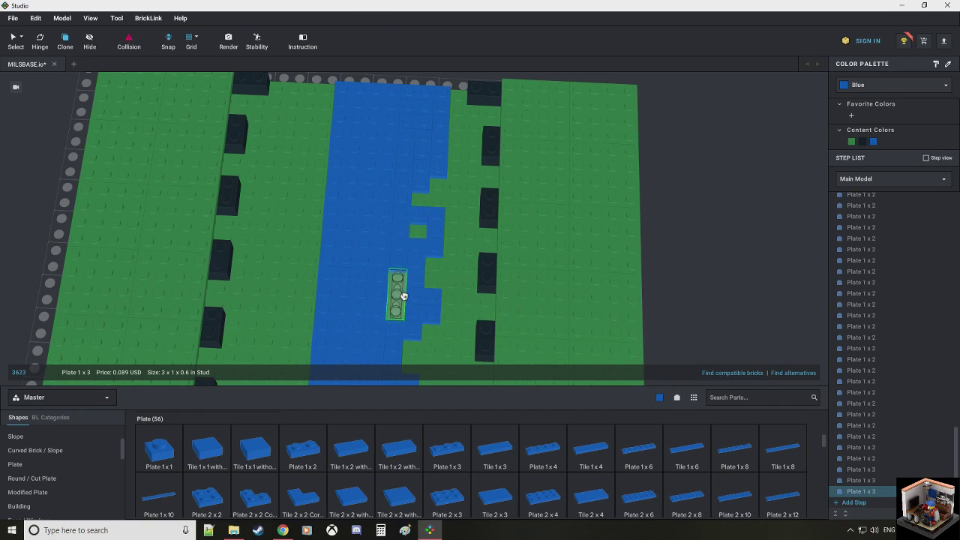
left_click(403, 296)
left_click(156, 454)
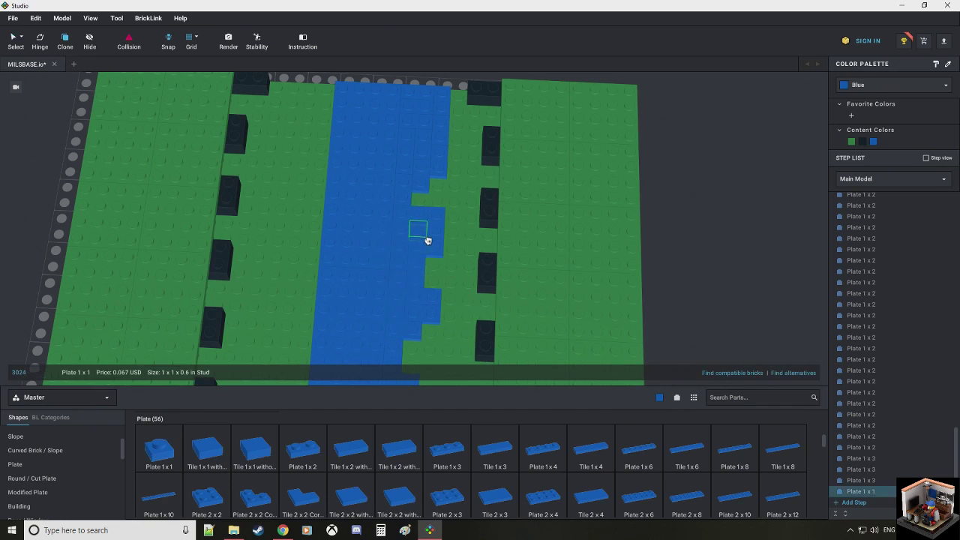
key("Escape")
right_click(670, 249)
left_click(703, 239)
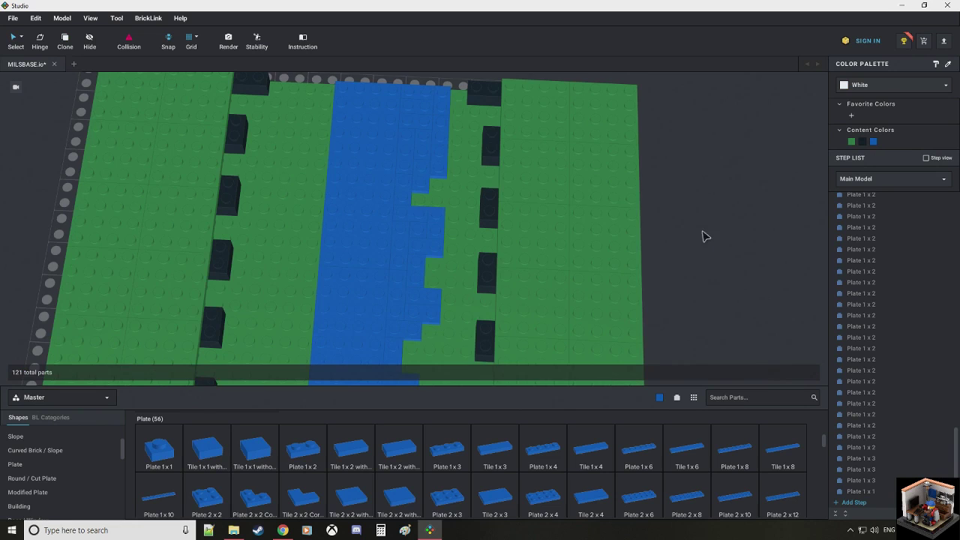
right_click_drag(711, 242, 483, 253)
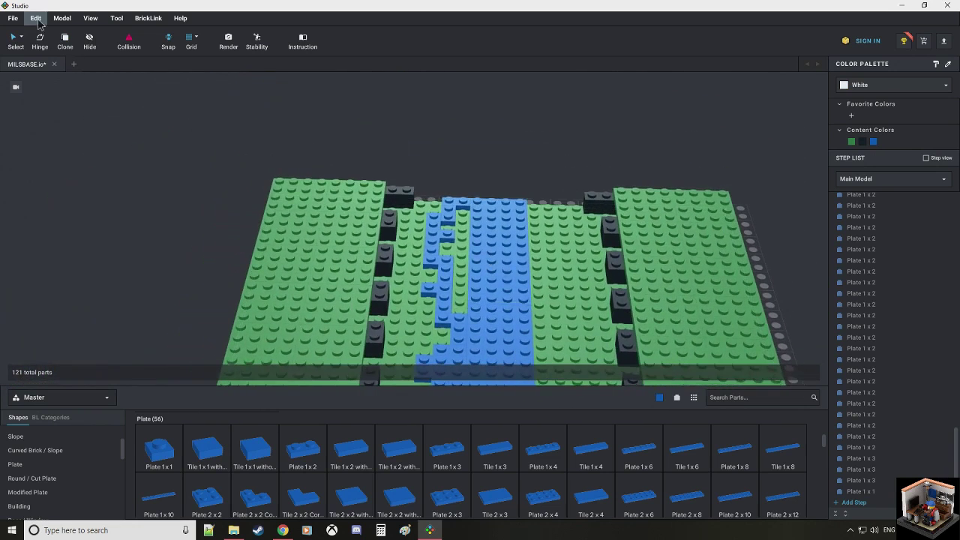
Step: Inspect the river from above and below without the green floor, and delete the two misplaced blue Plate 1 x 1 parts
left_click(38, 21)
left_click(44, 42)
right_click_drag(189, 155, 220, 174)
right_click_drag(692, 275, 673, 242)
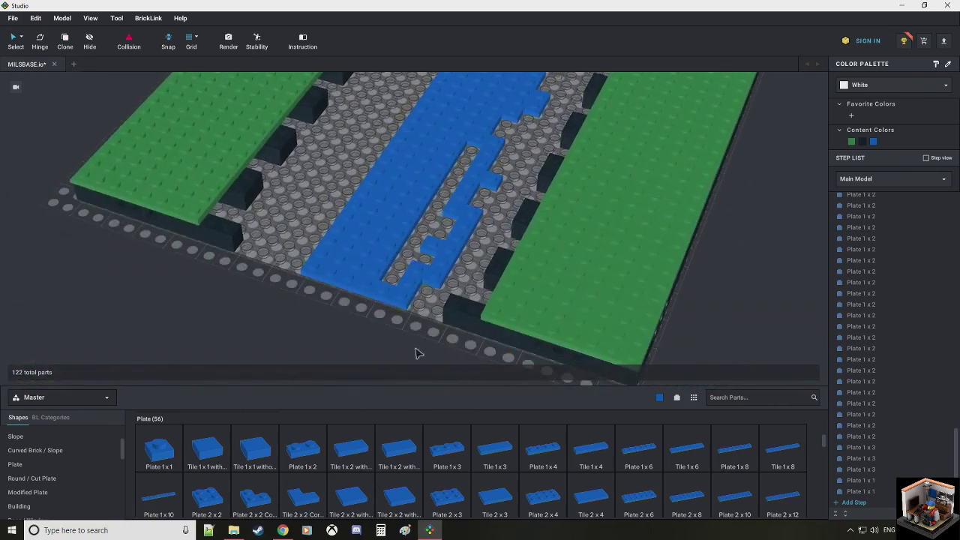
right_click_drag(417, 353, 451, 326)
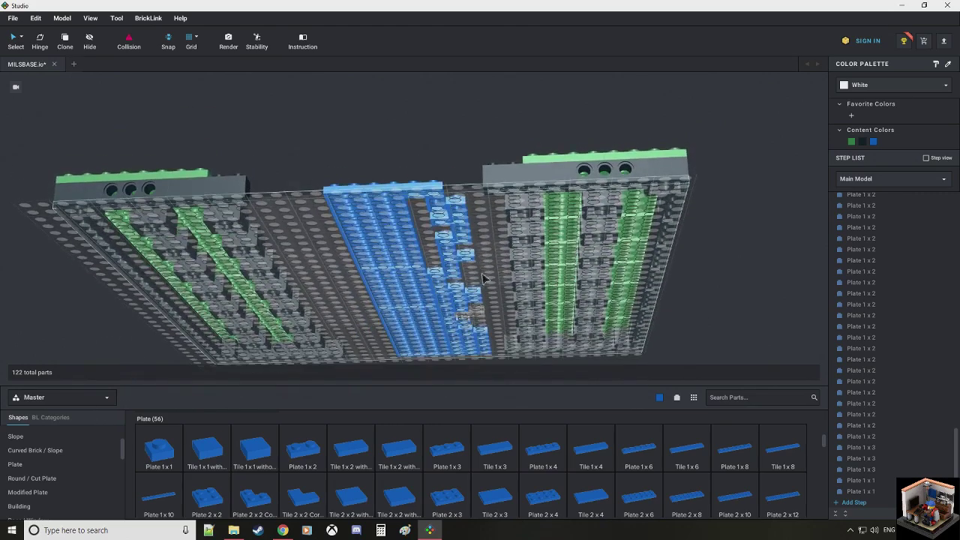
right_click_drag(484, 279, 486, 293)
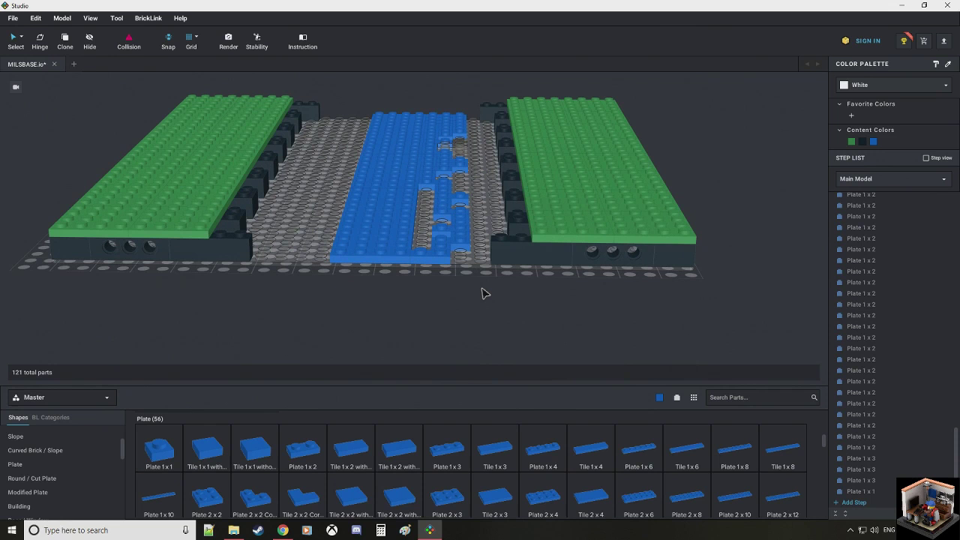
left_click(462, 150)
left_click(487, 292)
right_click_drag(490, 308, 493, 317)
scroll(494, 315, "down", 3)
mouse_move(623, 161)
right_mouse_down()
mouse_move(622, 139)
mouse_move(622, 156)
right_mouse_up()
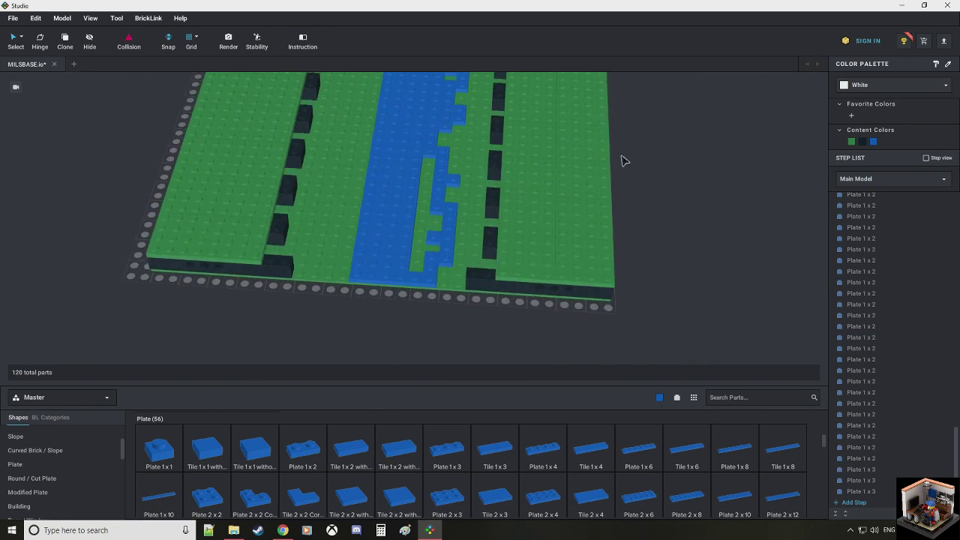
Step: Fill the single-stud gap in the river's far half with a blue Plate 1 x 1
left_click(165, 456)
middle_click_drag(721, 177, 689, 285)
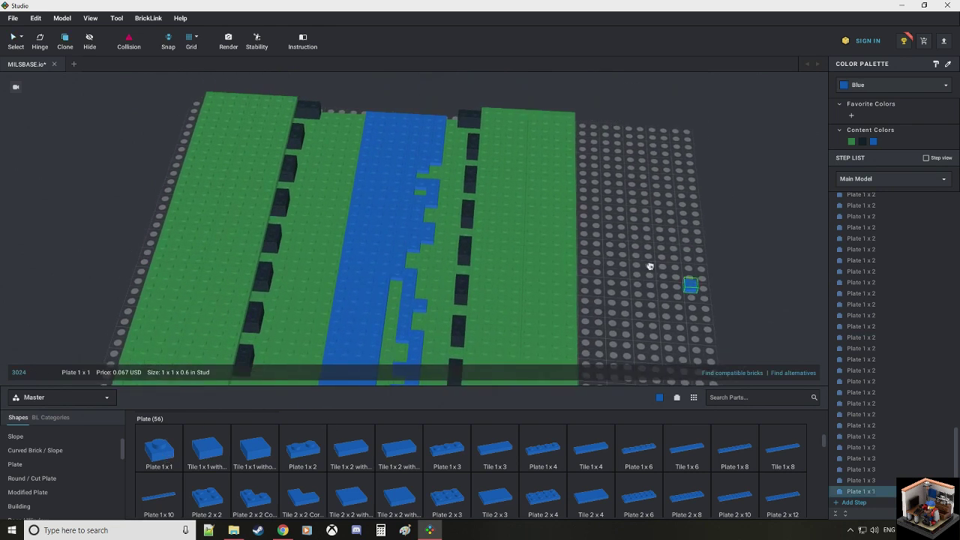
scroll(570, 240, "down", 1)
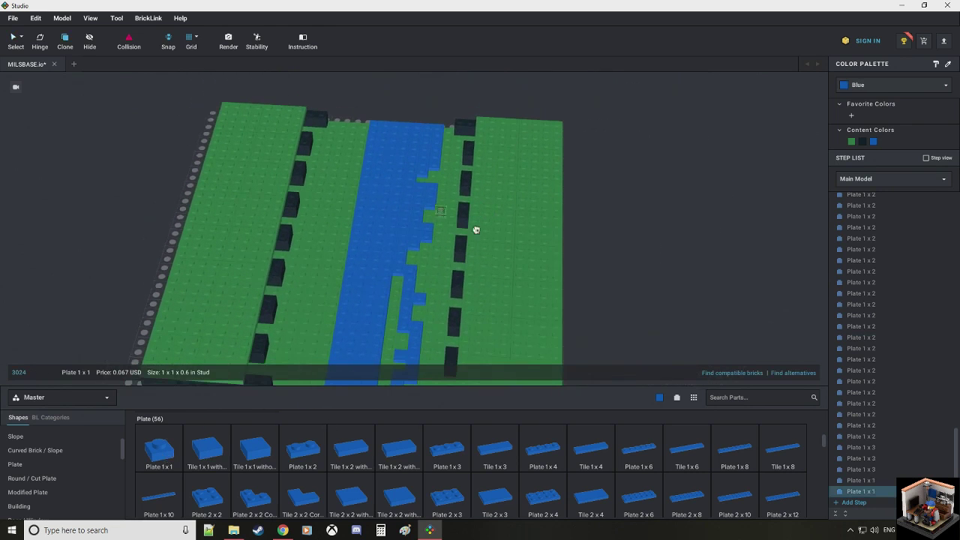
scroll(557, 211, "up", 3)
middle_click_drag(428, 278, 482, 109)
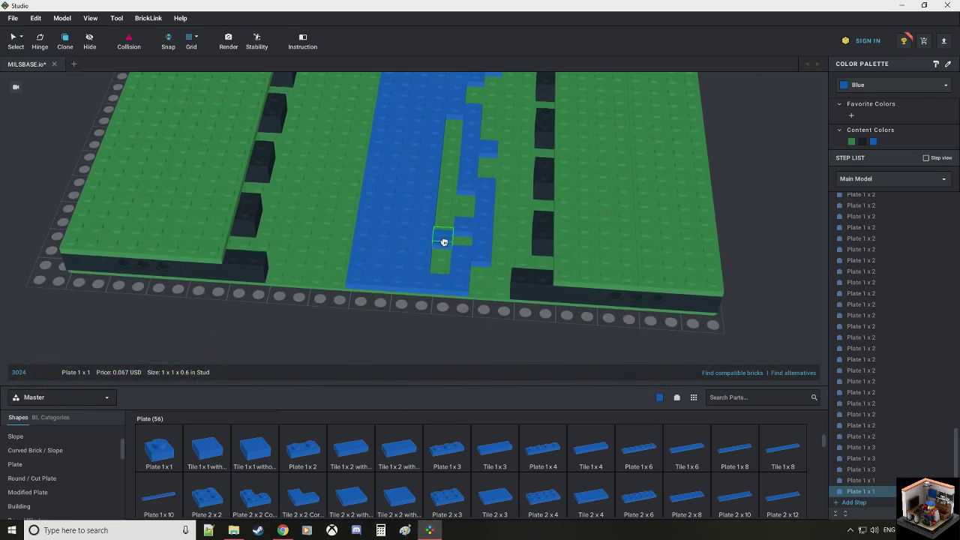
Step: Fill the long gap beside the blue strip in the near half with a lengthwise Plate 1 x 10
left_click_drag(443, 242, 439, 405)
scroll(572, 462, "down", 1)
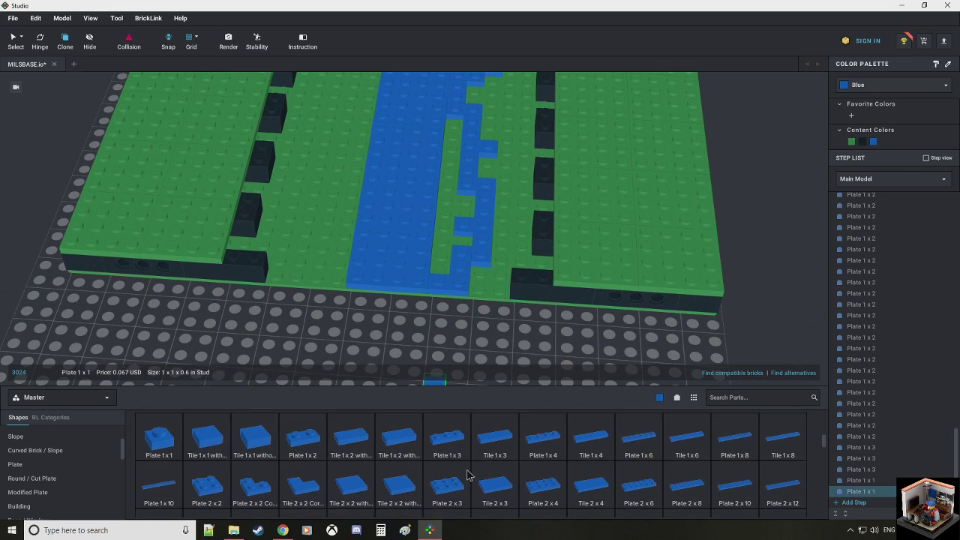
left_click_drag(159, 486, 467, 190)
right_click_drag(467, 190, 419, 197)
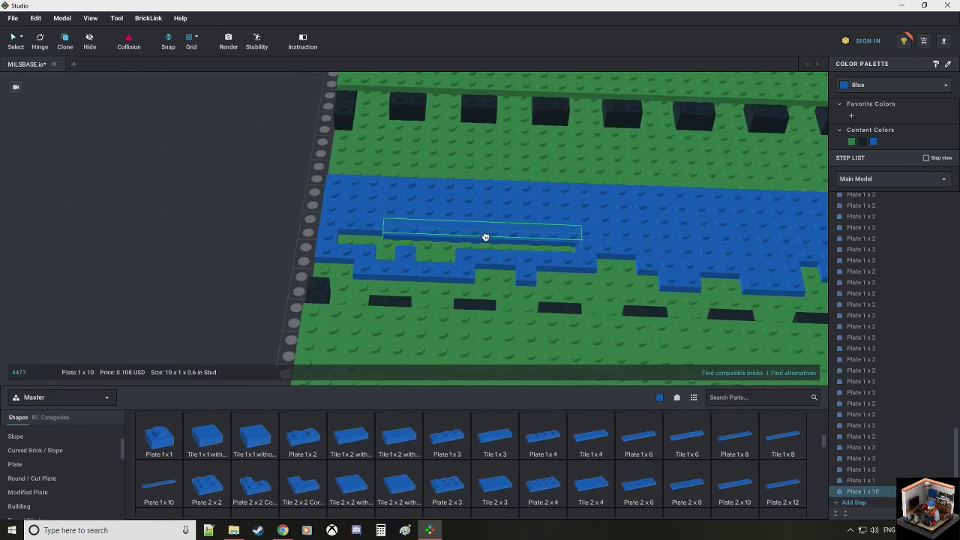
left_click(485, 243)
Step: Close the remaining holes at the river's near end with two blue Plate 1 x 2 parts and one Plate 1 x 1
left_click(303, 443)
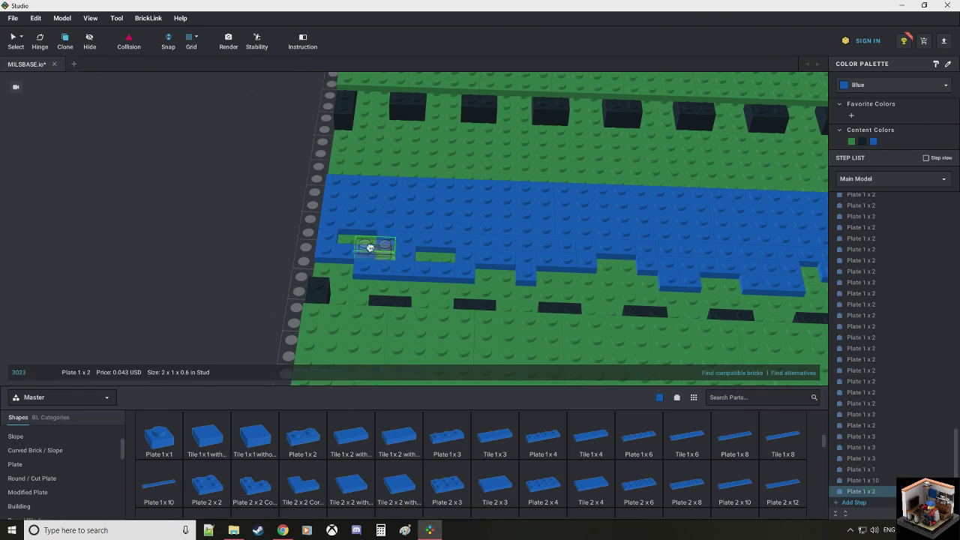
left_click(366, 238)
left_click(440, 257)
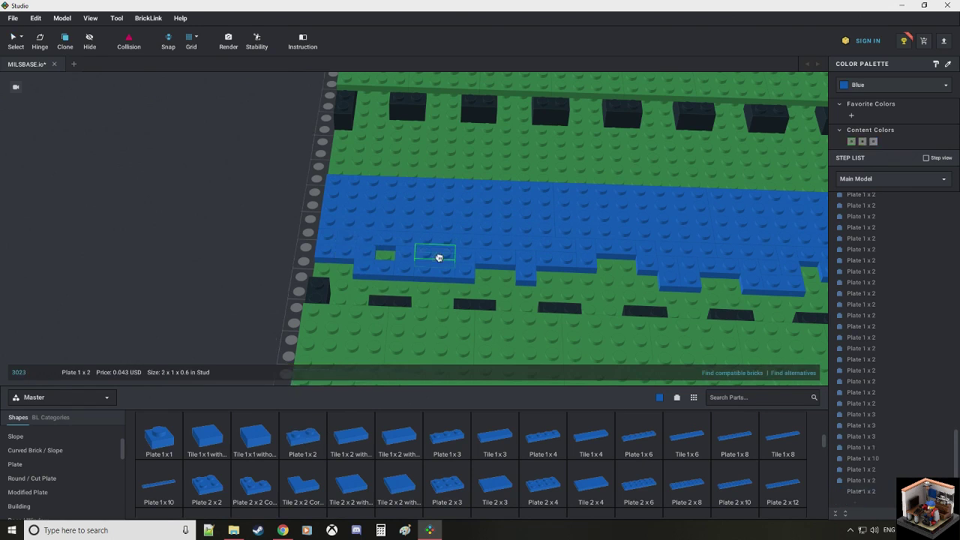
left_click(170, 441)
left_click_drag(381, 266, 389, 258)
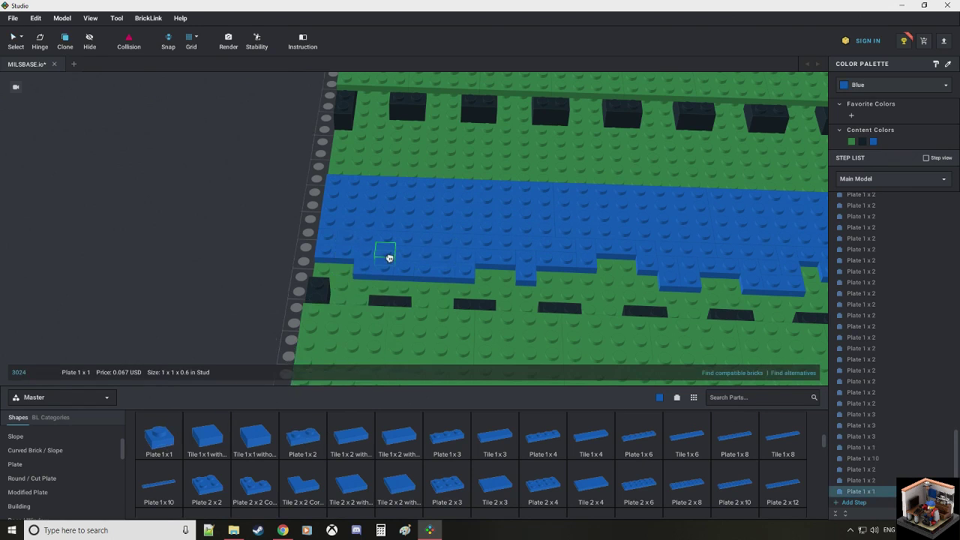
key("Escape")
Step: Delete the blue corner plate at the river's far end on the irregular side to leave a notch in the edge
mouse_move(124, 264)
right_mouse_down()
mouse_move(175, 252)
mouse_move(174, 243)
mouse_move(174, 253)
right_mouse_up()
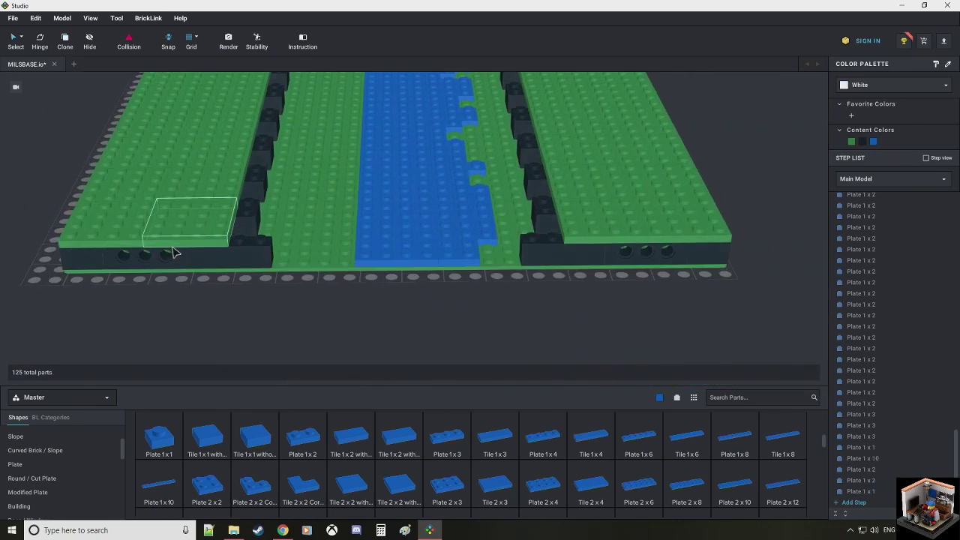
scroll(173, 252, "down", 4)
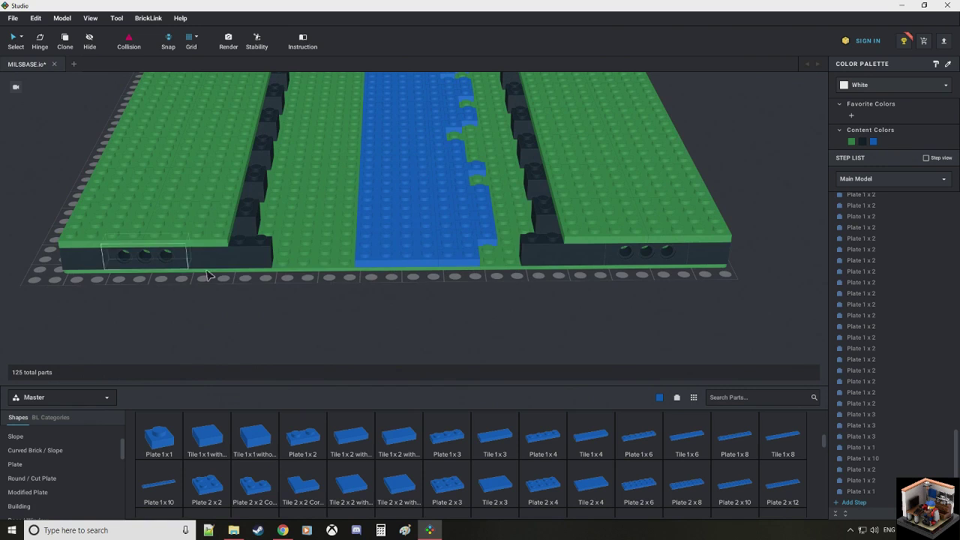
middle_click_drag(717, 188, 708, 211)
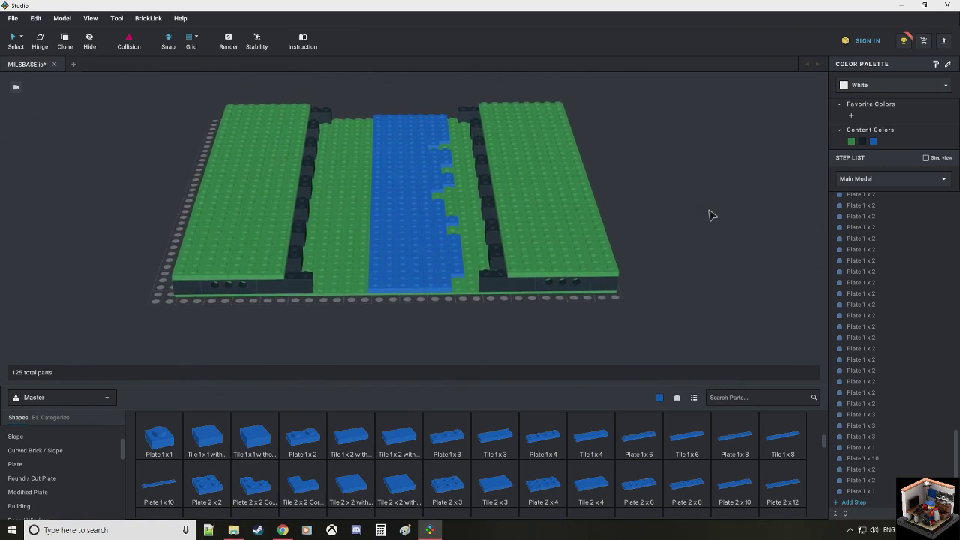
scroll(651, 165, "up", 1)
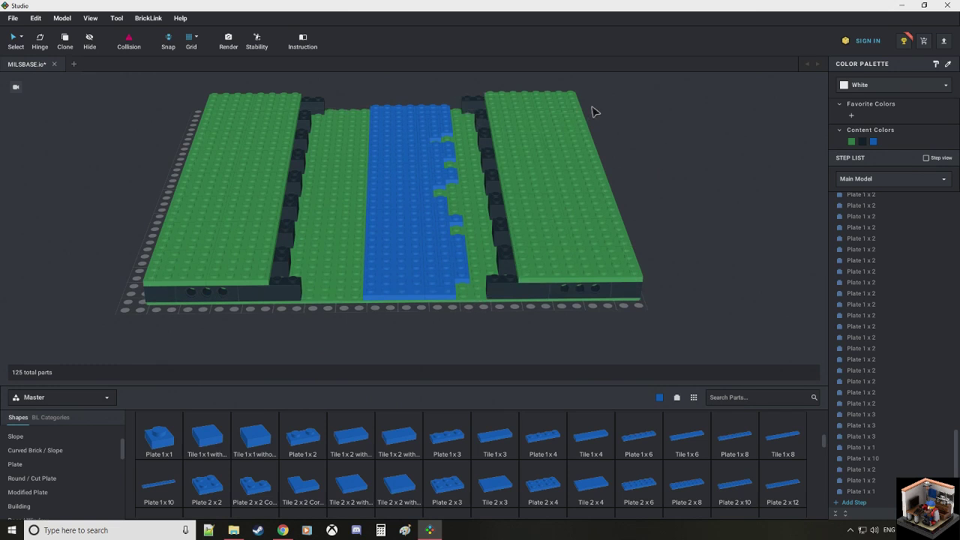
right_click_drag(591, 111, 684, 114)
middle_click_drag(389, 251, 566, 180)
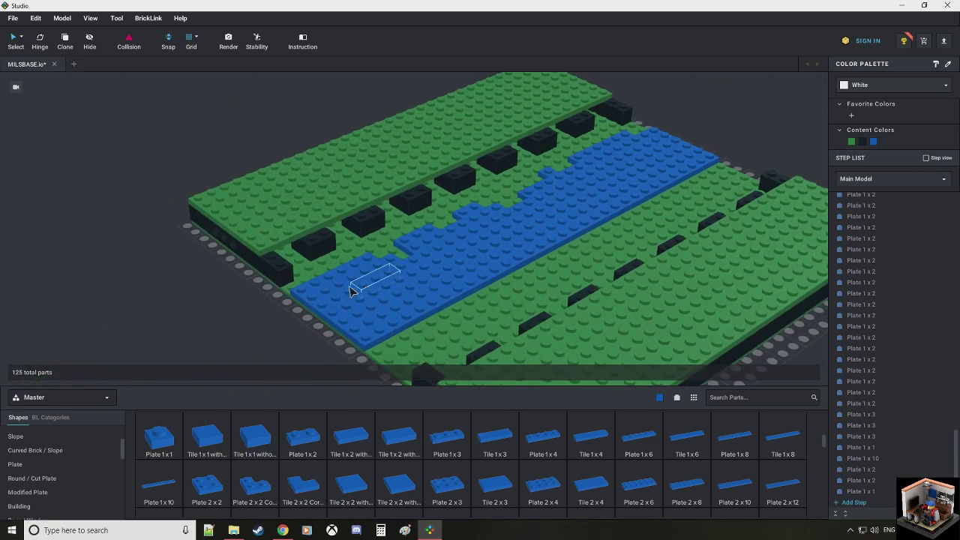
left_click(309, 288)
key("Delete")
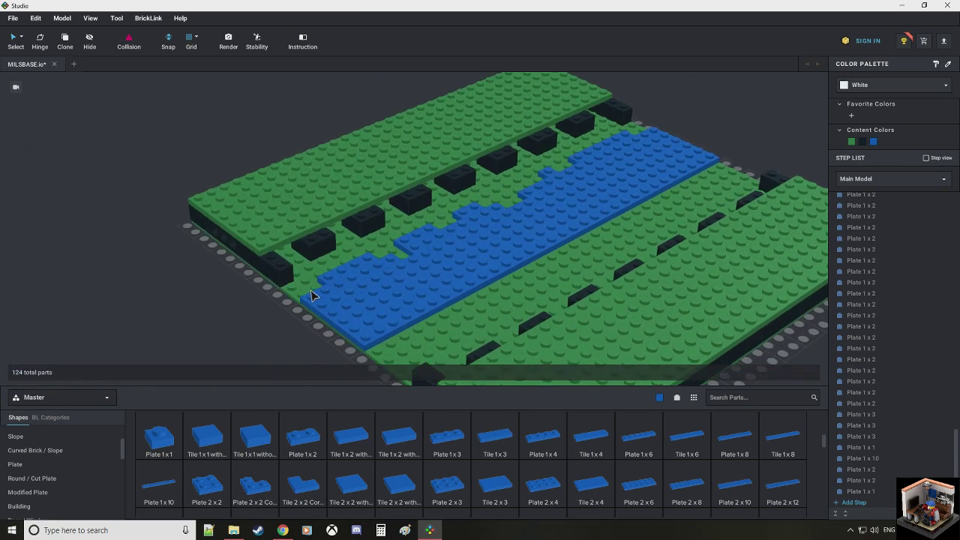
right_click_drag(575, 242, 332, 253)
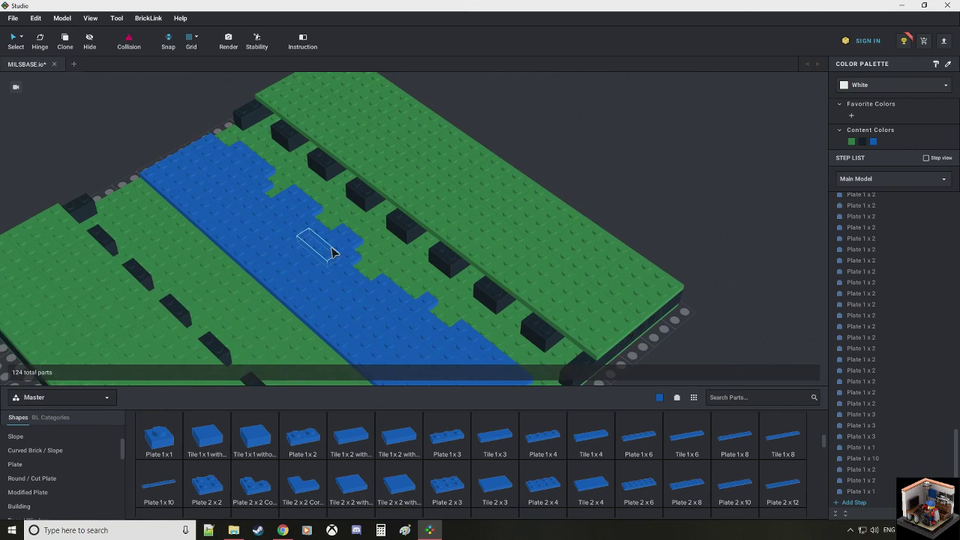
middle_click_drag(331, 249, 355, 217)
middle_click_drag(373, 170, 348, 161)
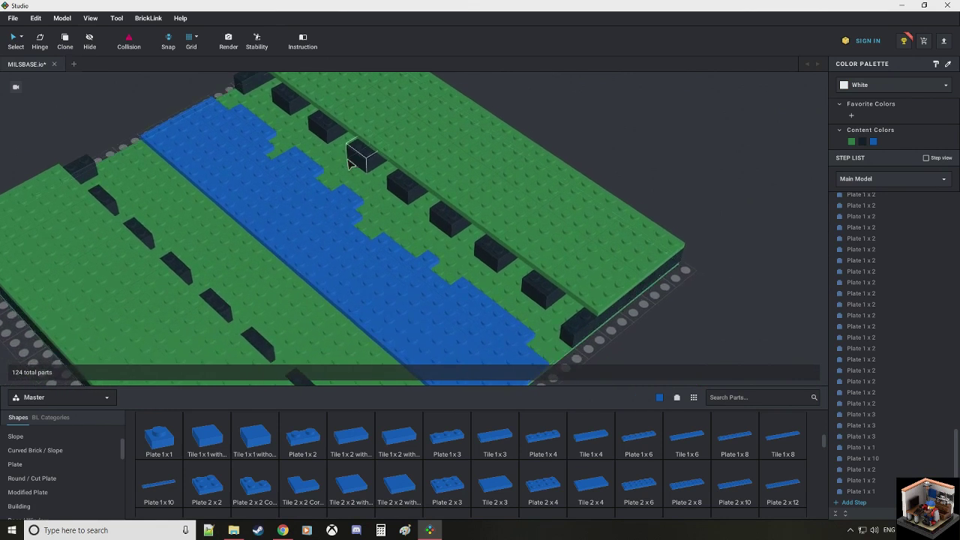
right_click_drag(348, 164, 335, 147)
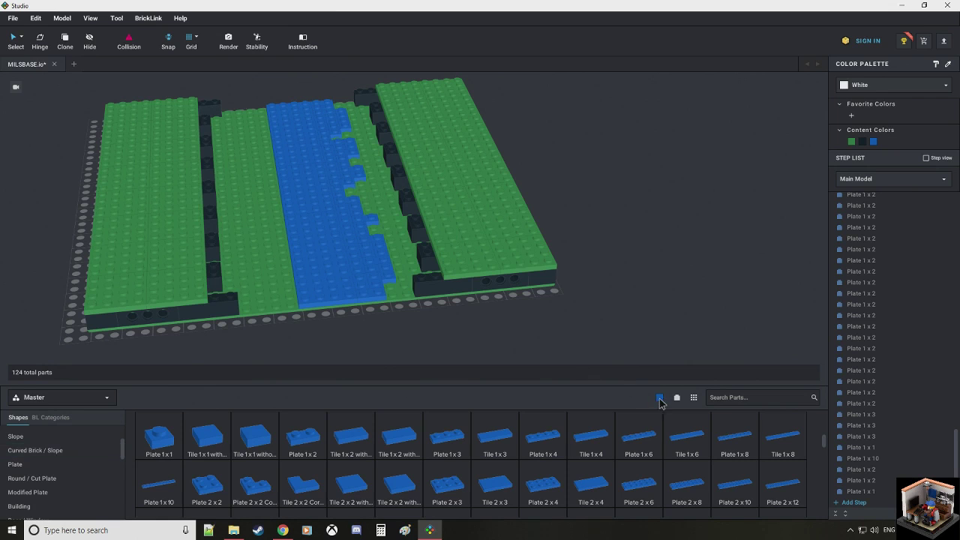
Step: Place four green Brick 1 x 1 parts in the channel's corners, against the inner ends of the dark end bricks
left_click(659, 398)
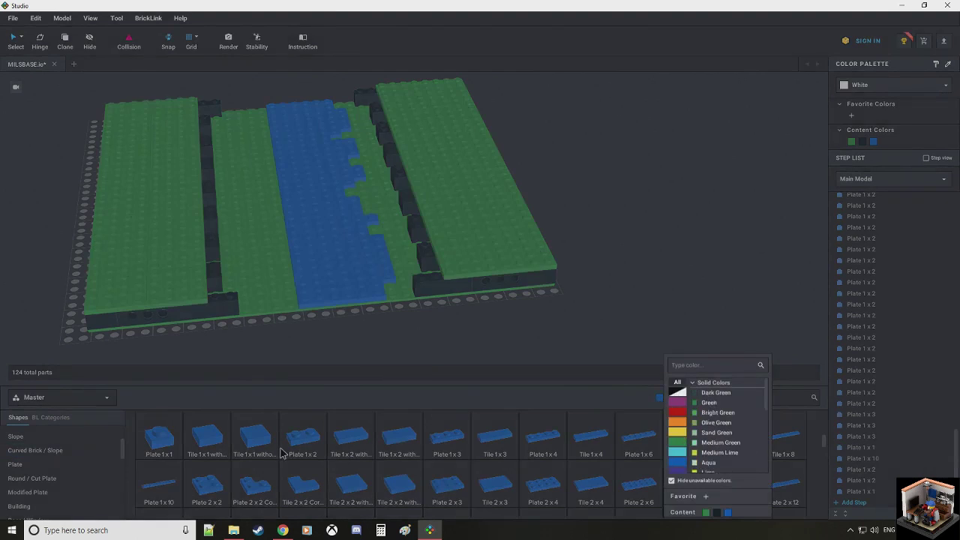
left_click(708, 402)
left_click(159, 450)
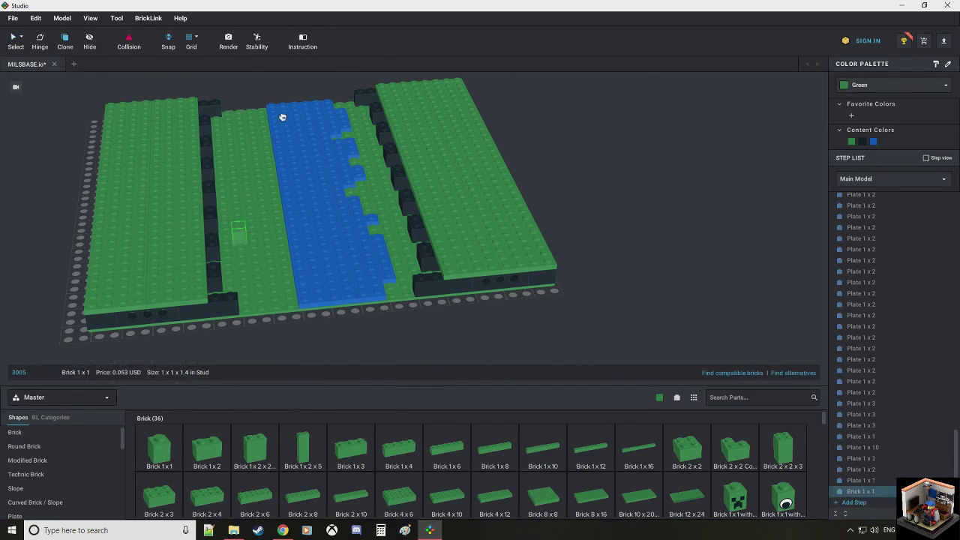
left_click(352, 94)
left_click(411, 284)
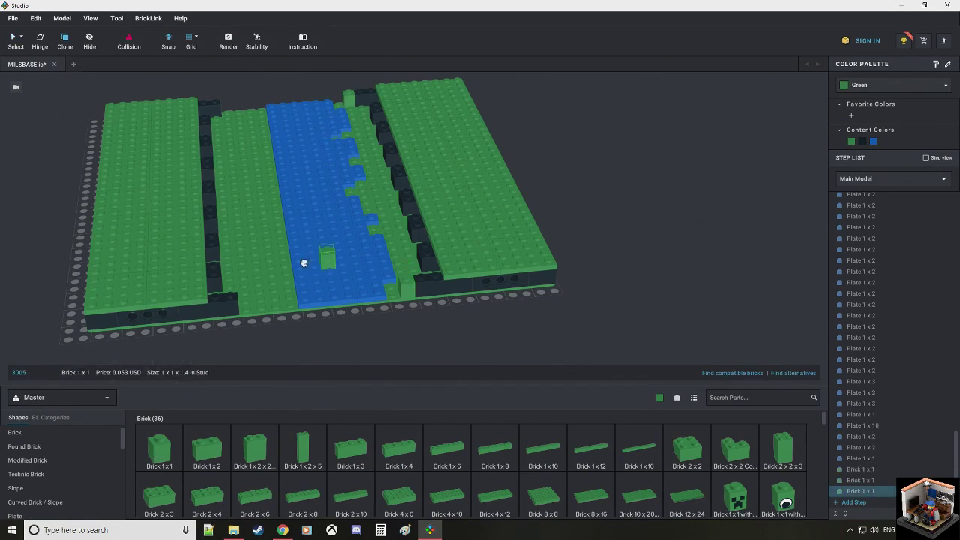
left_click(260, 298)
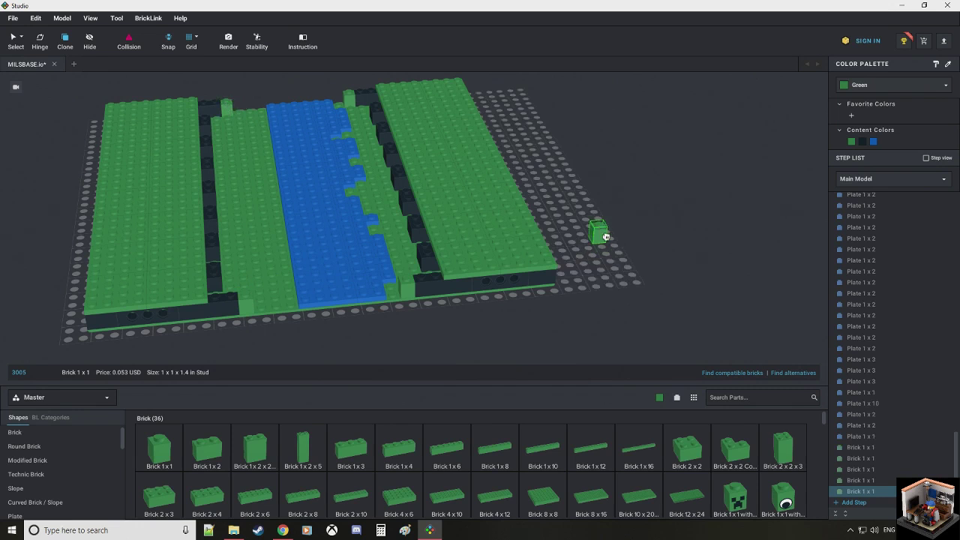
key("Escape")
Step: Start an irregular edge on the river's straight side at the near end with two staggered, lengthwise blue Plate 1 x 3 parts
right_click_drag(471, 307, 490, 304)
right_click_drag(516, 261, 732, 267)
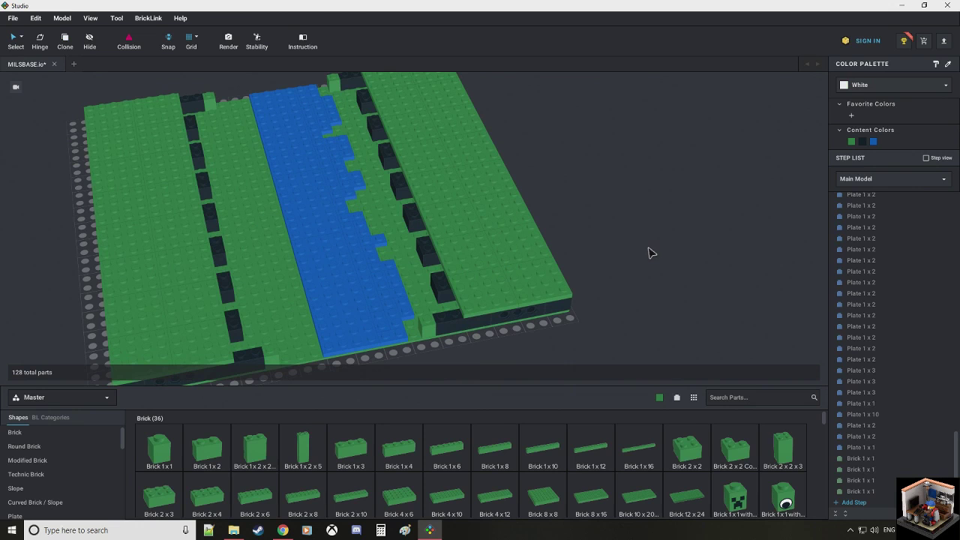
left_click(658, 398)
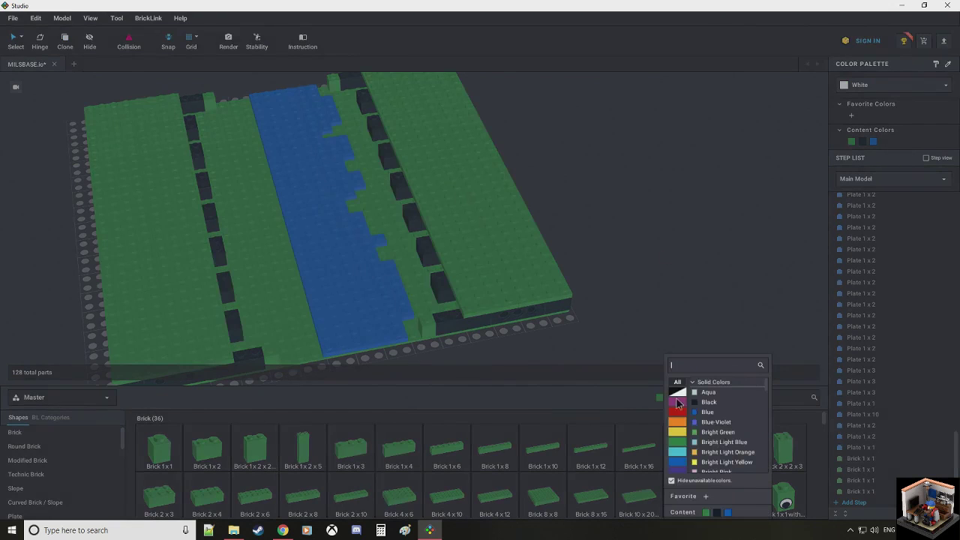
left_click(704, 413)
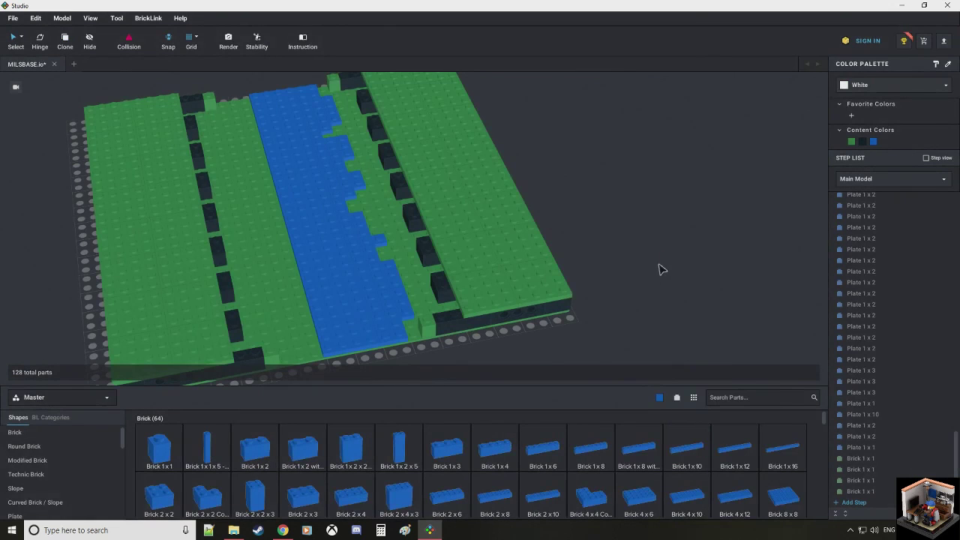
right_click_drag(658, 263, 651, 269)
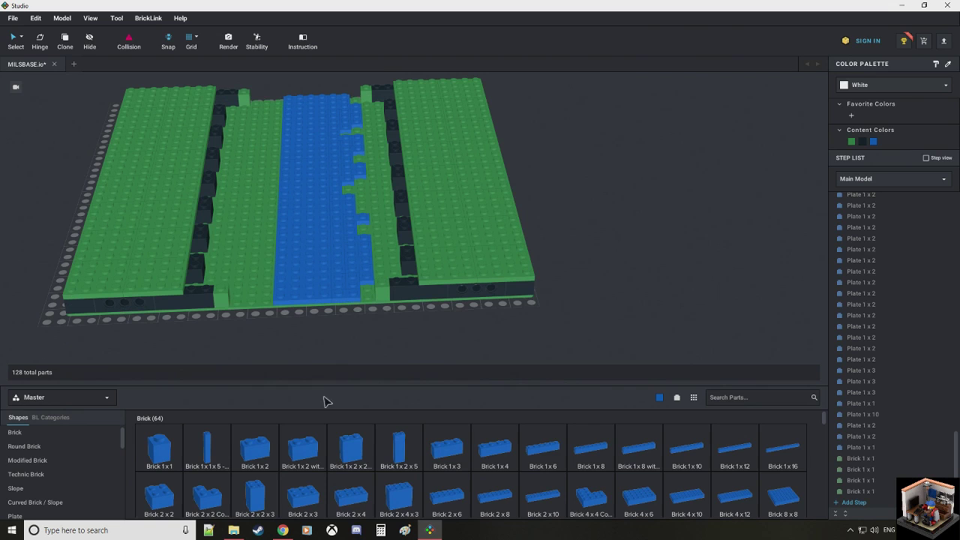
left_click(22, 516)
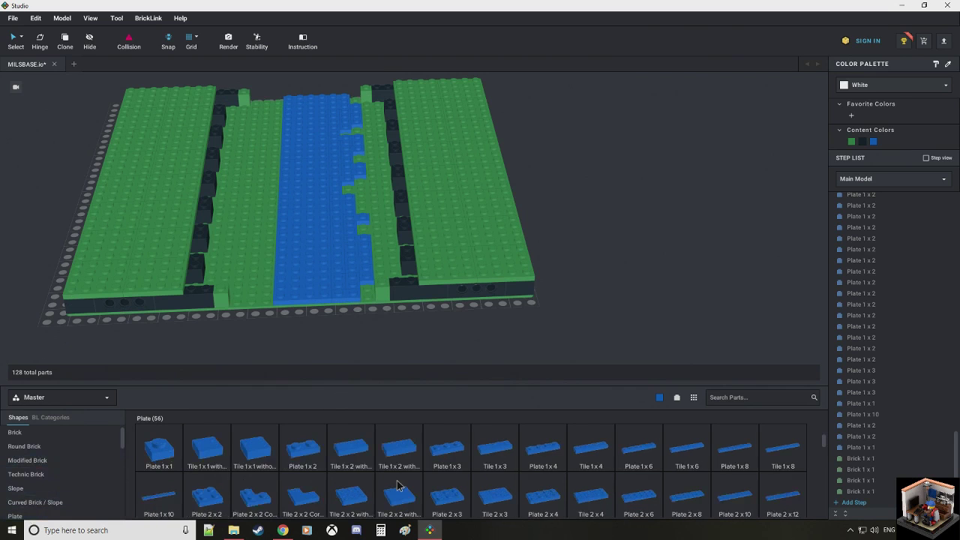
left_click_drag(445, 450, 262, 270)
left_click(272, 293)
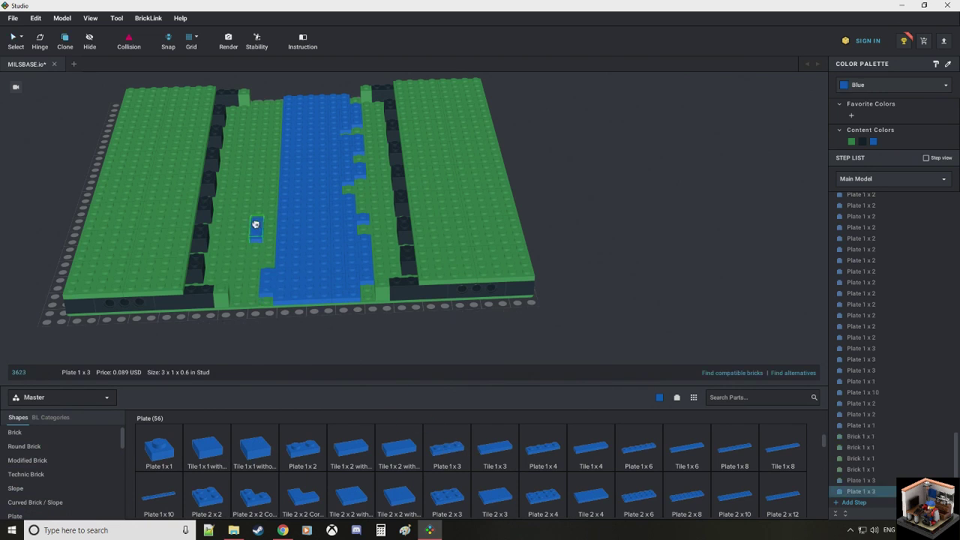
right_click_drag(257, 226, 245, 266)
left_click(250, 301)
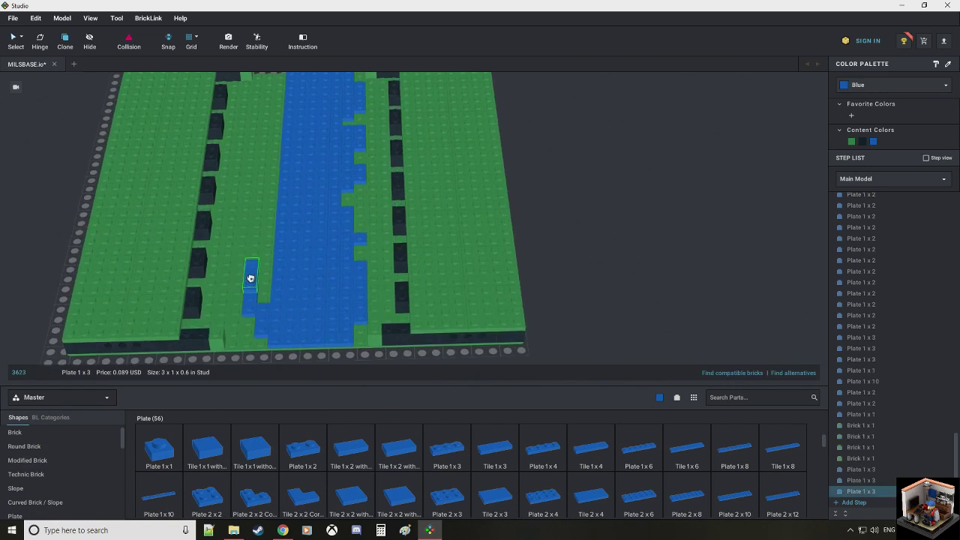
Step: Try a third blue Plate 1 x 3 turned crosswise beyond the two lengthwise ones on the new river edge
key("Right")
left_click(250, 277)
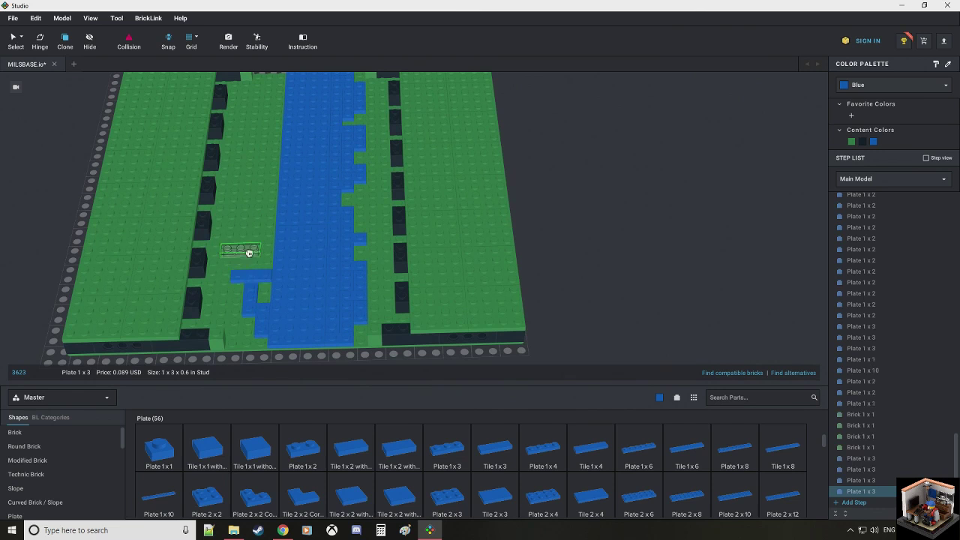
mouse_move(261, 246)
right_mouse_down()
mouse_move(271, 244)
mouse_move(263, 236)
right_mouse_up()
key("Escape")
right_click_drag(545, 300, 548, 337)
left_click(407, 274)
key("Escape")
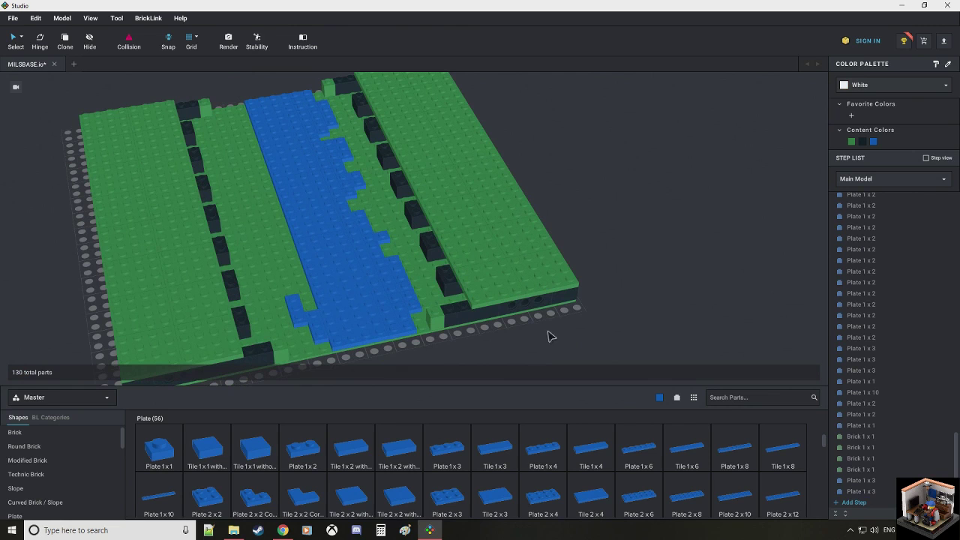
Step: Continue the new river edge beyond the lengthwise plates with blue Plate 1 x 2 parts, alternating crosswise and lengthwise
left_click(305, 448)
right_click_drag(278, 249, 272, 267)
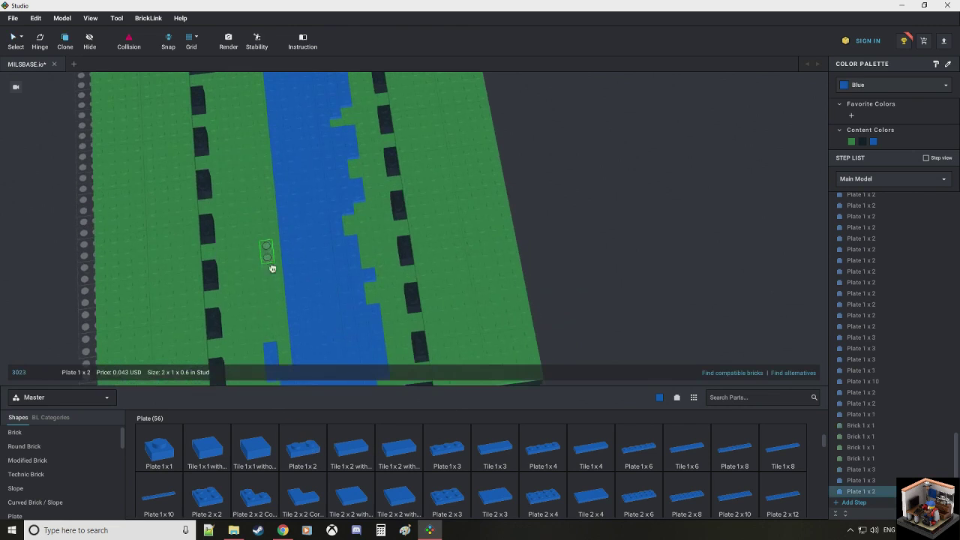
key("Right")
left_click(264, 334)
left_click(264, 325)
key("Left")
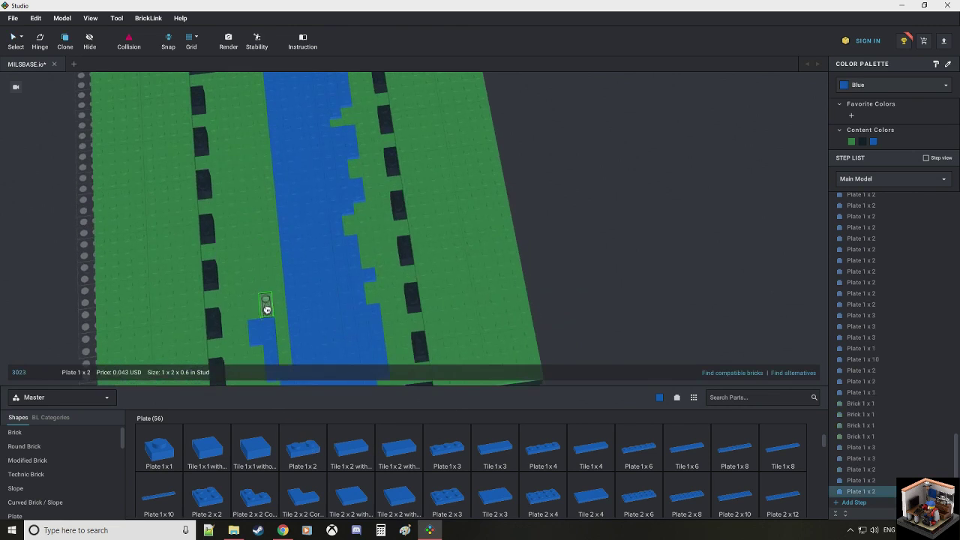
left_click(266, 309)
left_click(268, 283)
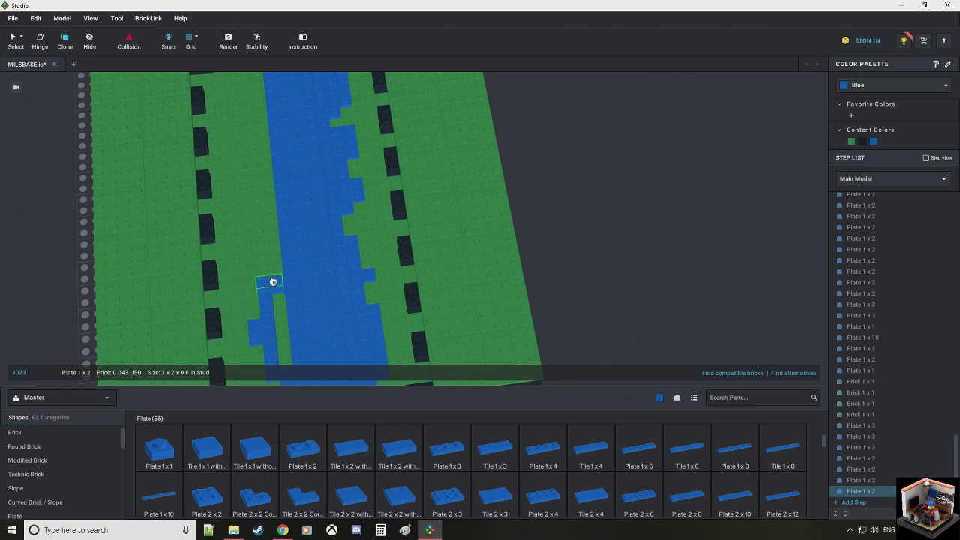
Step: Extend the new edge toward the channel's middle with blue Plate 1 x 2 parts stepping outward to the row of dark bricks
left_click(274, 268)
key("Right")
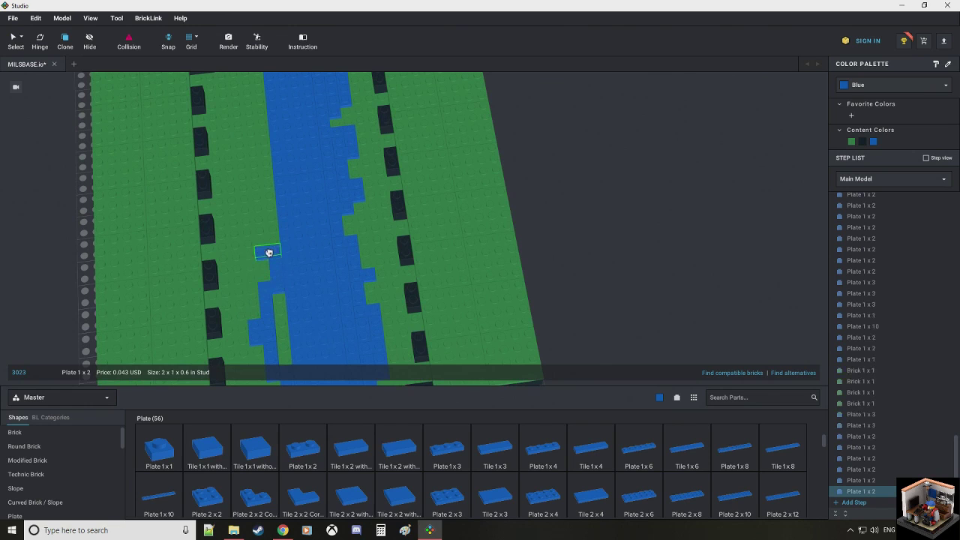
left_click(268, 252)
left_click(258, 243)
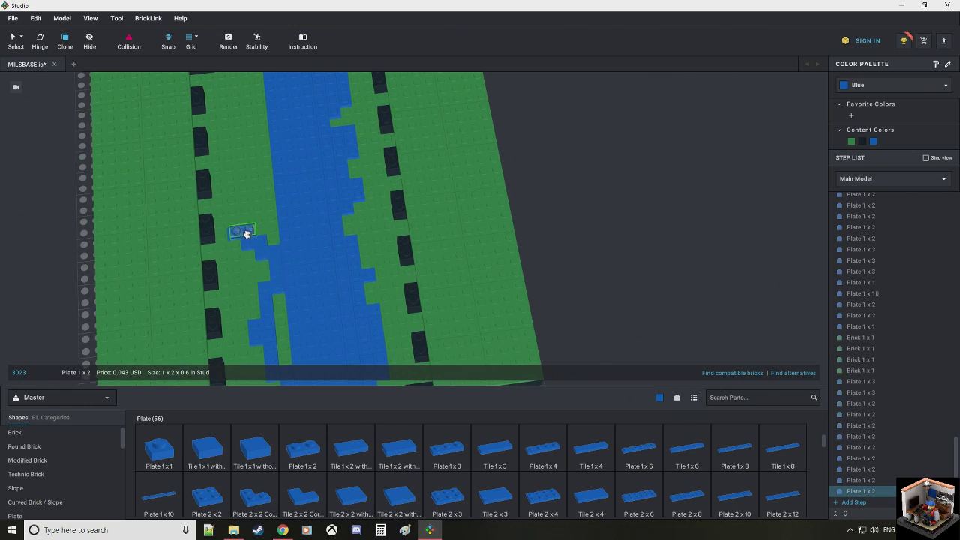
left_click(247, 234)
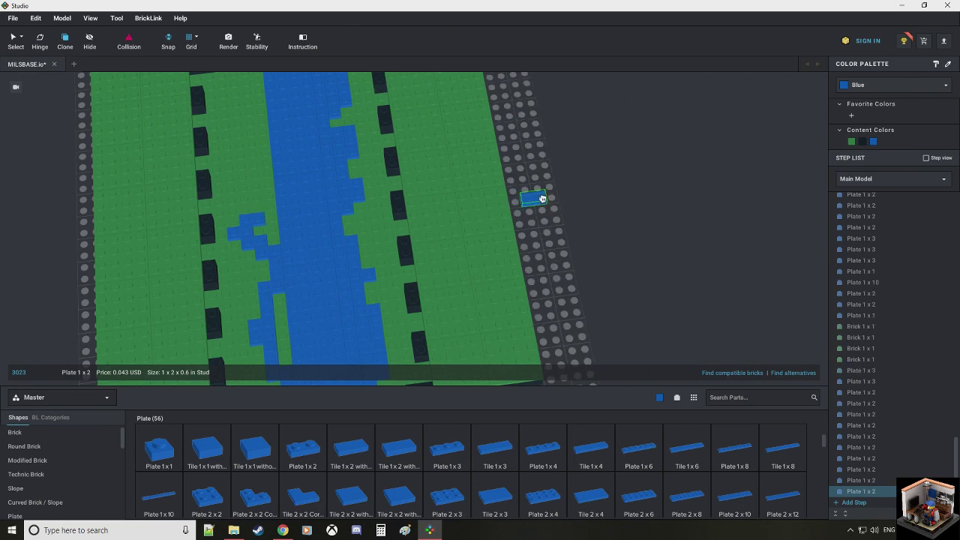
Step: Replace the outermost crosswise blue Plate 1 x 2 with a lengthwise Plate 1 x 2 closer to the river
key("Escape")
right_click_drag(572, 213, 529, 217)
left_click(234, 199)
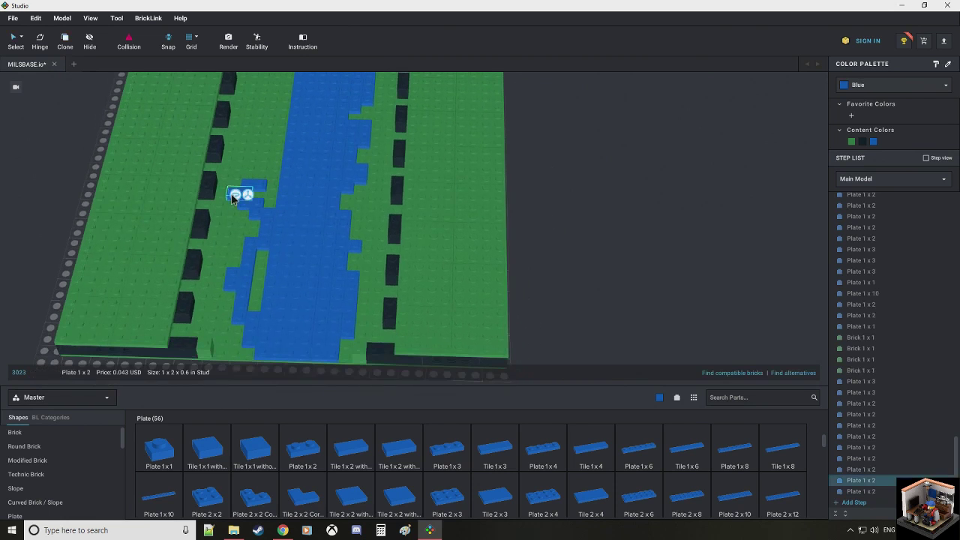
key("Delete")
left_click(306, 444)
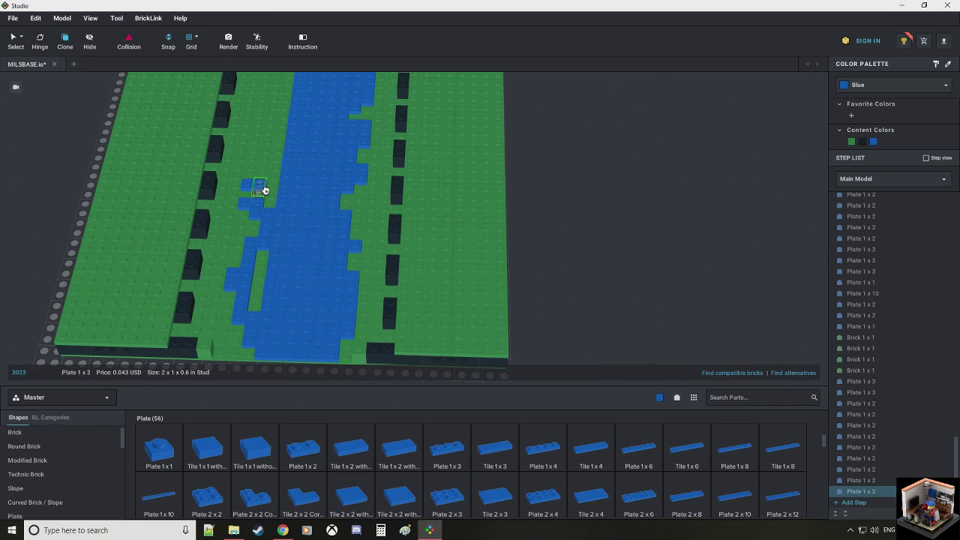
left_click(268, 195)
right_click_drag(272, 160, 275, 160)
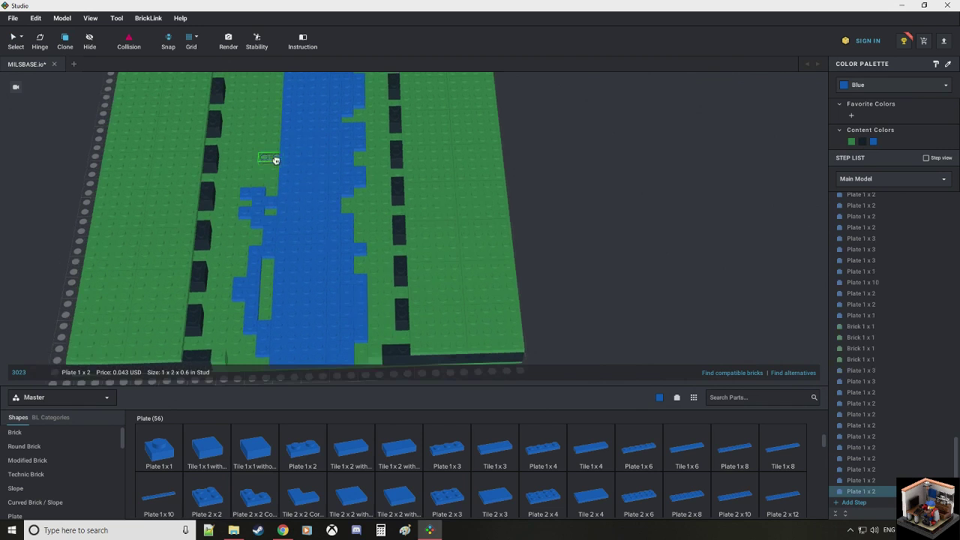
key("Escape")
Step: Add more blue Plate 1 x 2 parts to the new edge, heading past the channel's middle toward the far end
middle_click_drag(262, 159, 276, 186)
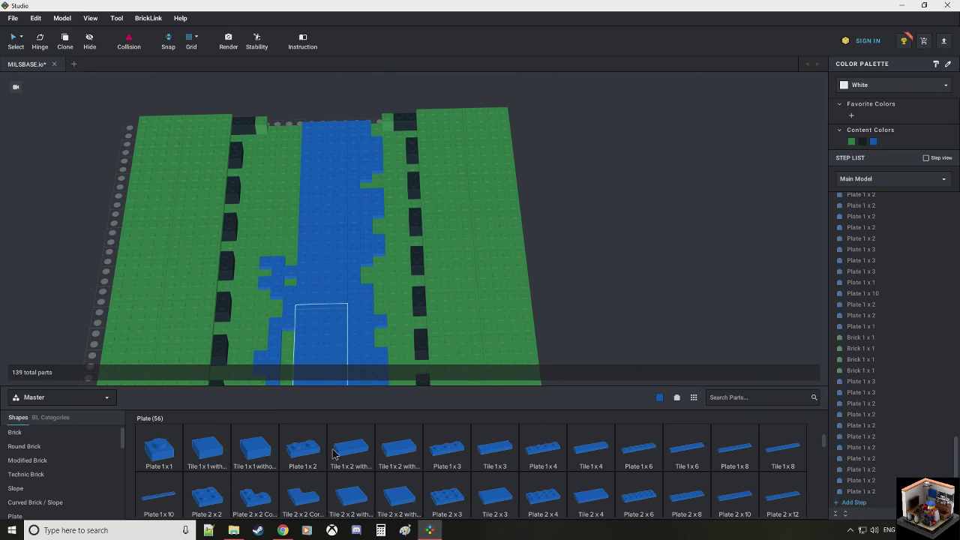
left_click(283, 245)
left_click(281, 241)
right_click_drag(272, 201, 280, 200)
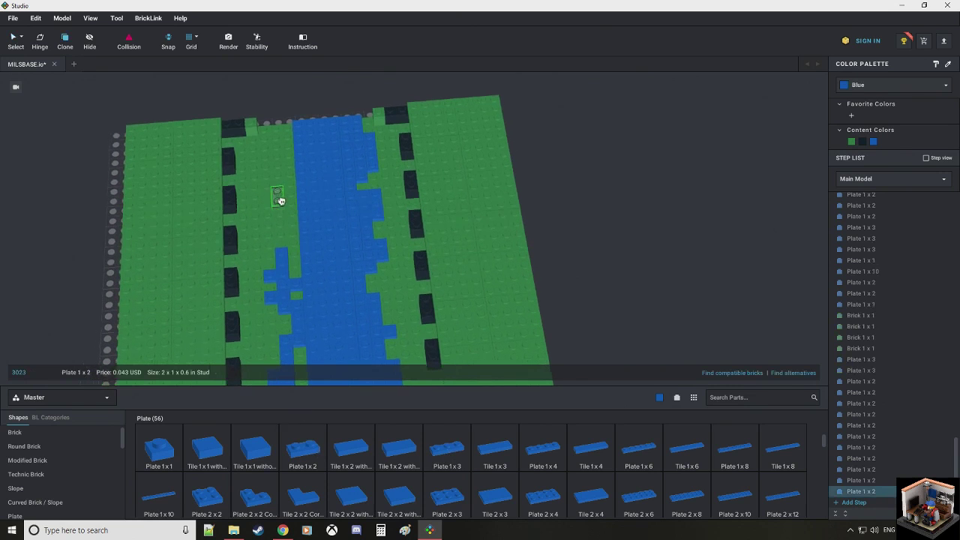
key("Right")
left_click(279, 240)
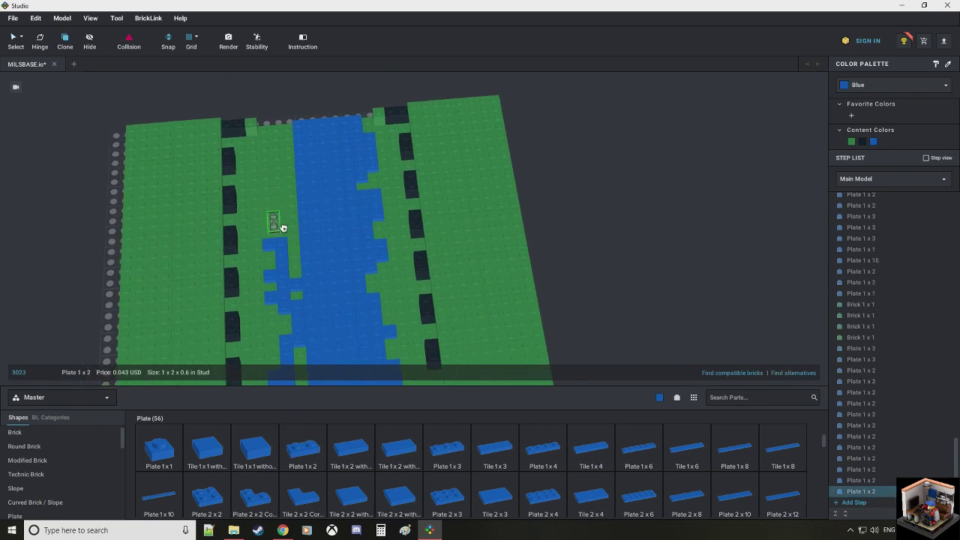
Step: Carry the irregular edge on to the channel's far end with staggered blue Plate 1 x 2 parts
right_click_drag(280, 204, 310, 199)
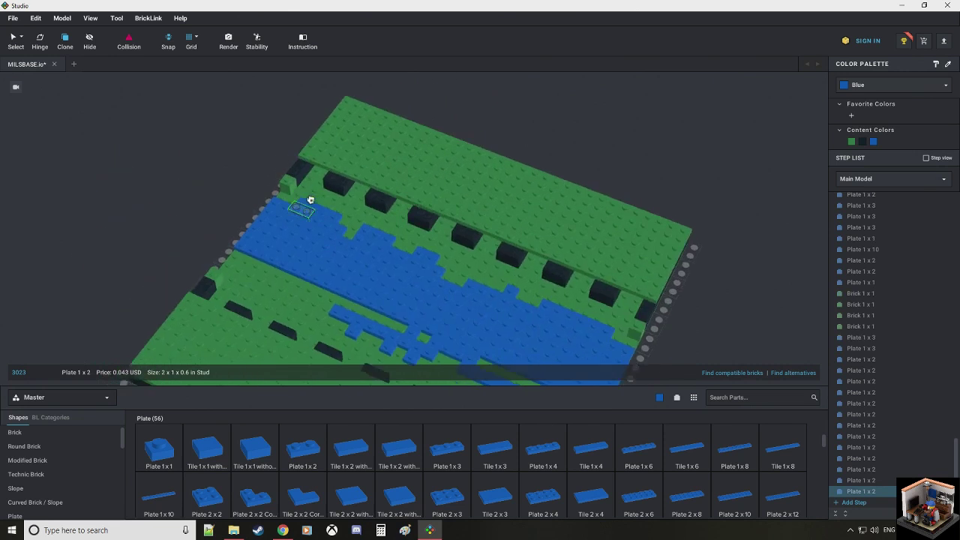
scroll(305, 325, "up", 2)
left_click_drag(285, 319, 273, 293)
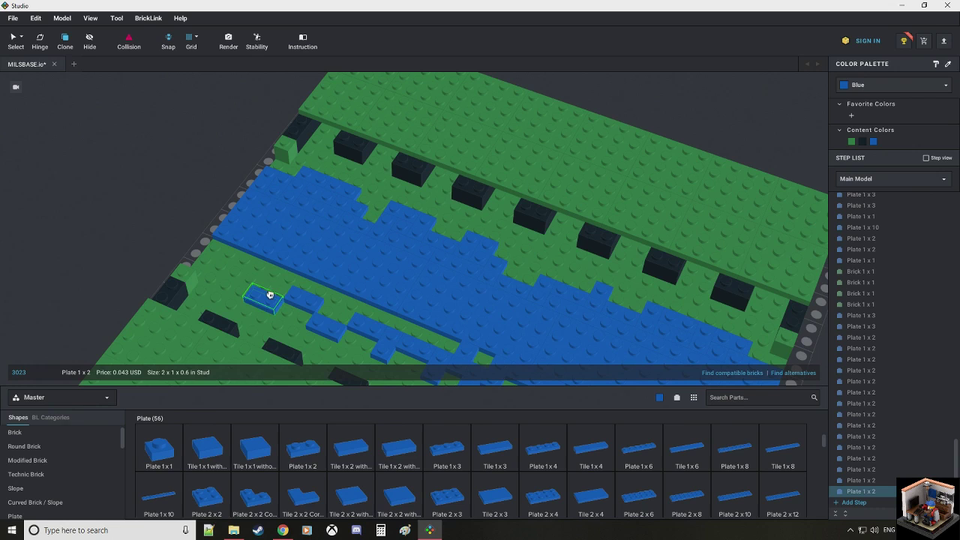
left_click(274, 286)
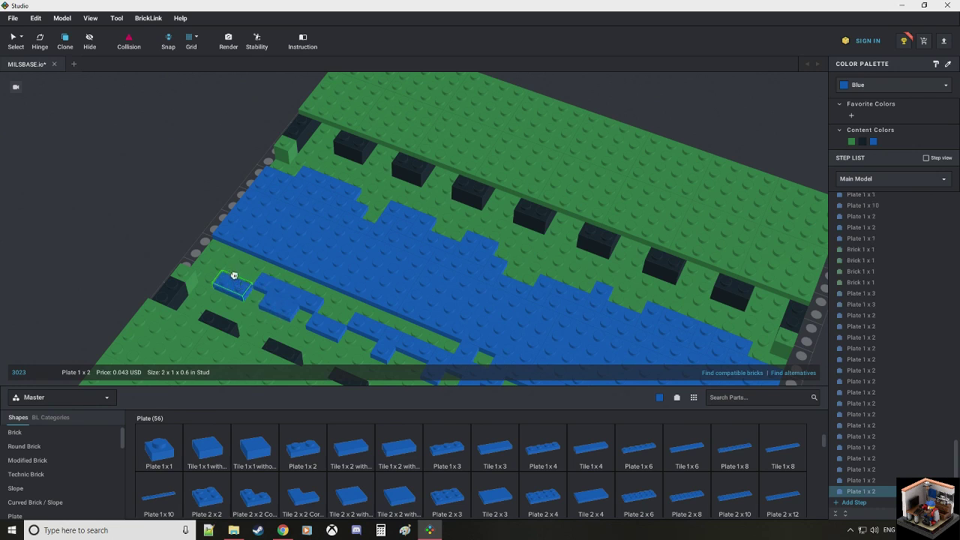
left_click(212, 260)
left_click(241, 270)
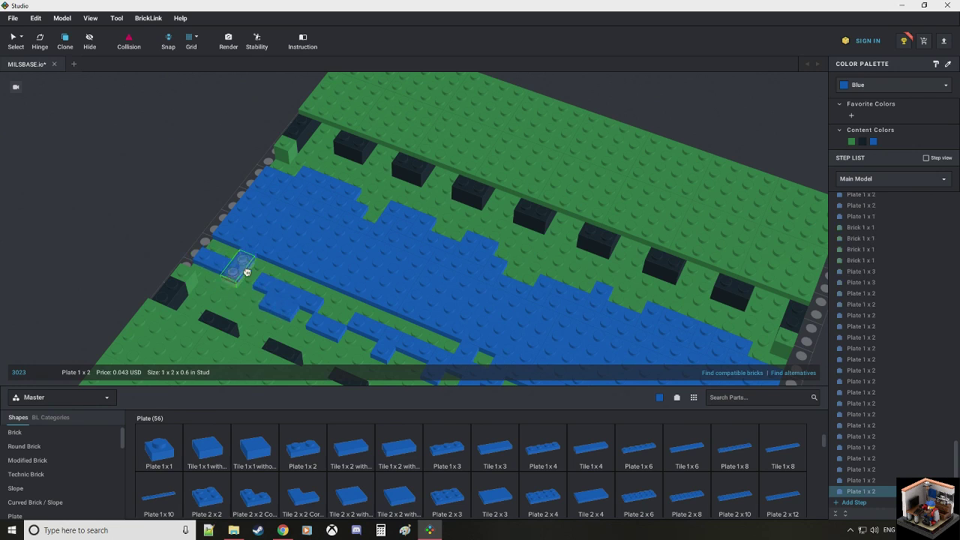
key("Escape")
Step: Roughen the near half of the new edge with single blue Plate 1 x 1 parts along its outer side
right_click_drag(210, 165, 273, 191)
scroll(274, 189, "down", 3)
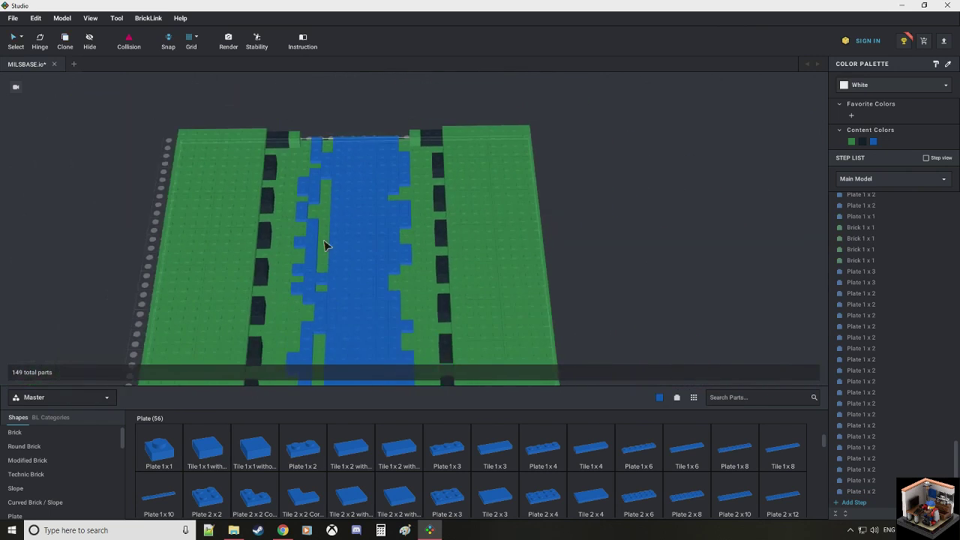
middle_click_drag(324, 243, 310, 202)
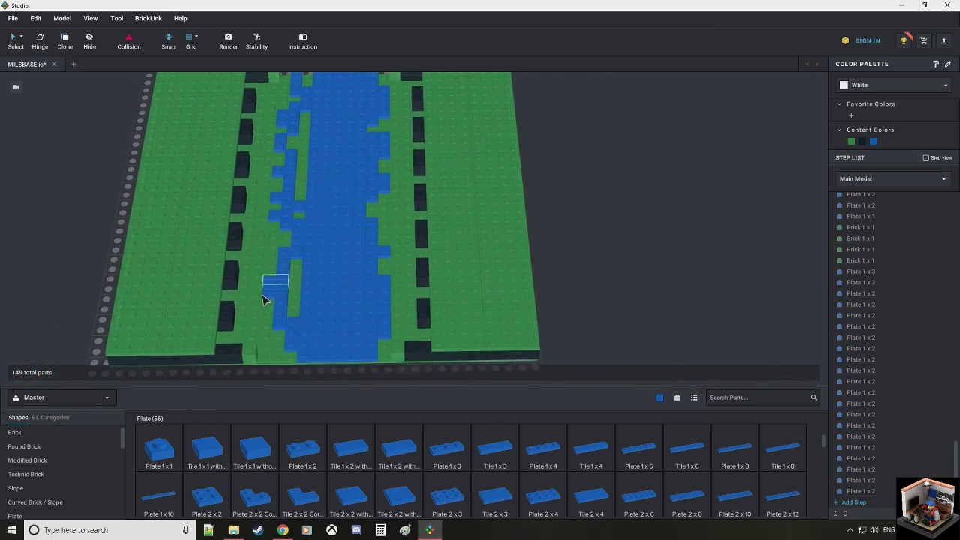
left_click(326, 315)
left_click(165, 455)
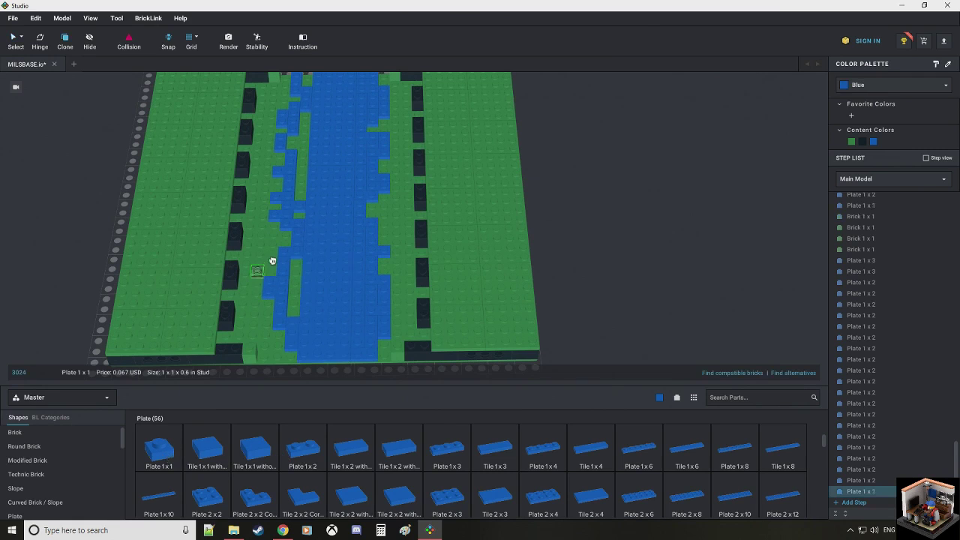
left_click(273, 256)
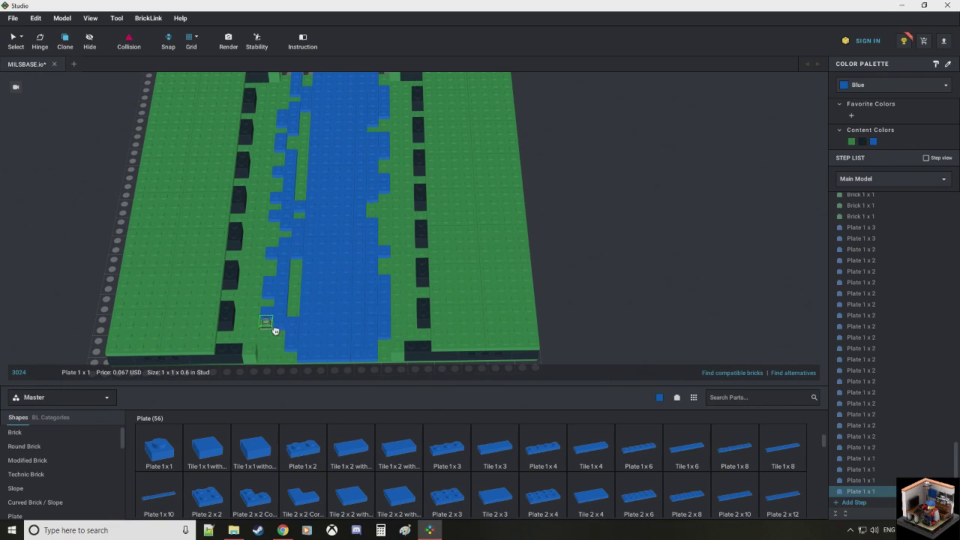
left_click(291, 357)
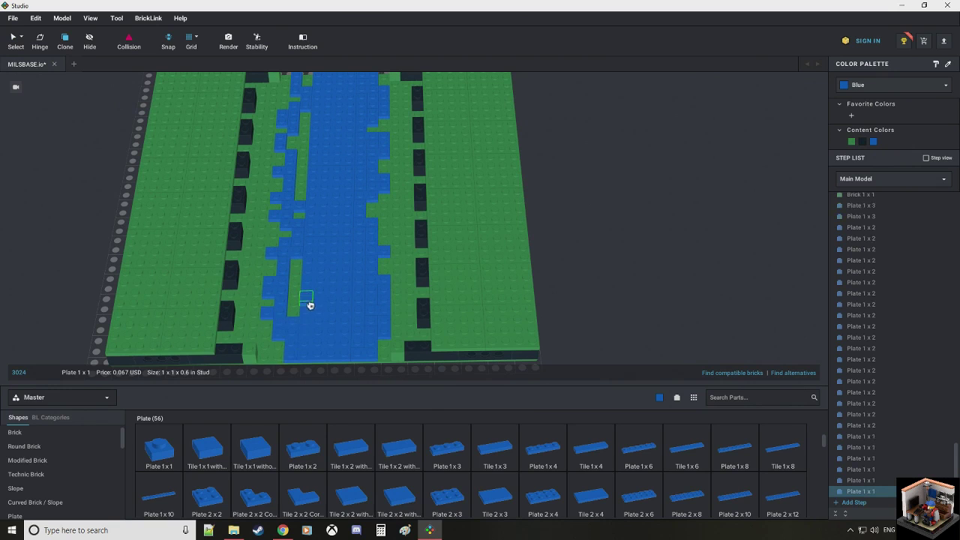
Step: Fill the narrow green gap between river and new edge near the near end with a blue Plate 1 x 4 and Plate 1 x 2
left_click(545, 456)
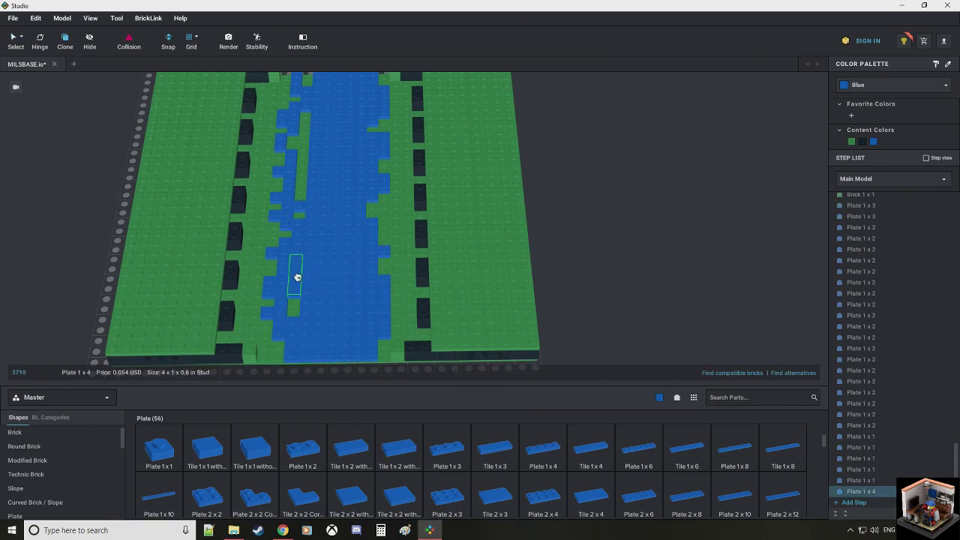
left_click(302, 450)
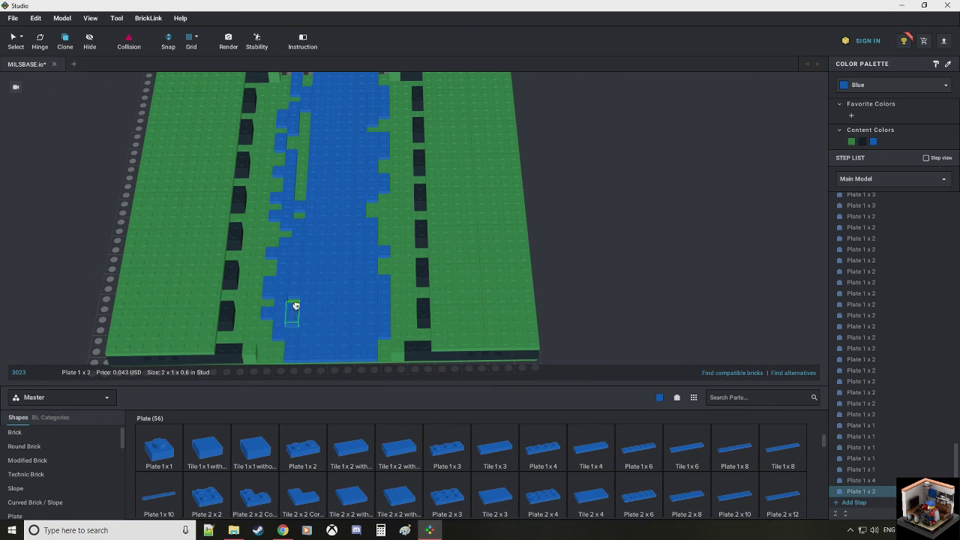
left_click(296, 305)
Step: Fill the single-stud gap at mid-channel with a blue Plate 1 x 1 and the far-end gap with a Plate 1 x 2
middle_click_drag(338, 216, 305, 388)
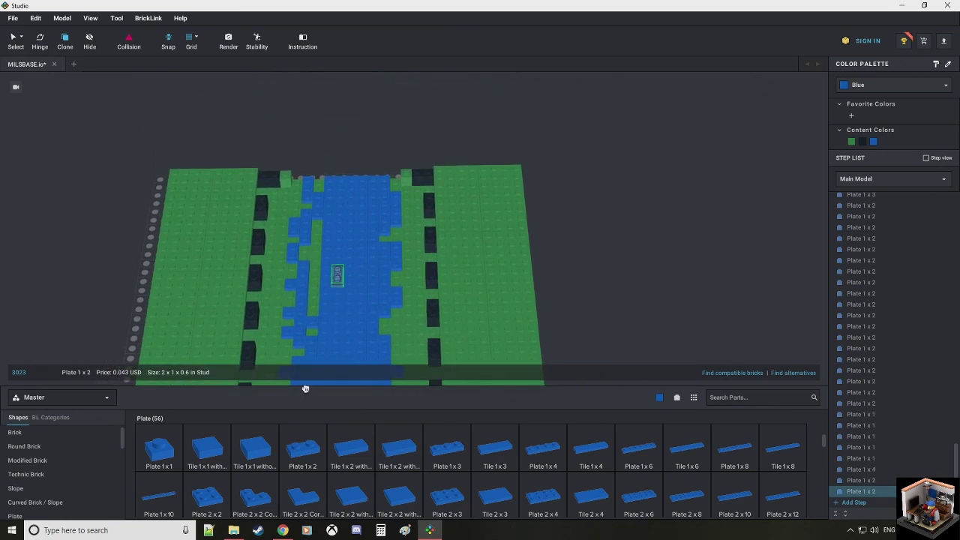
left_click(165, 453)
scroll(317, 281, "up", 2)
left_click(303, 448)
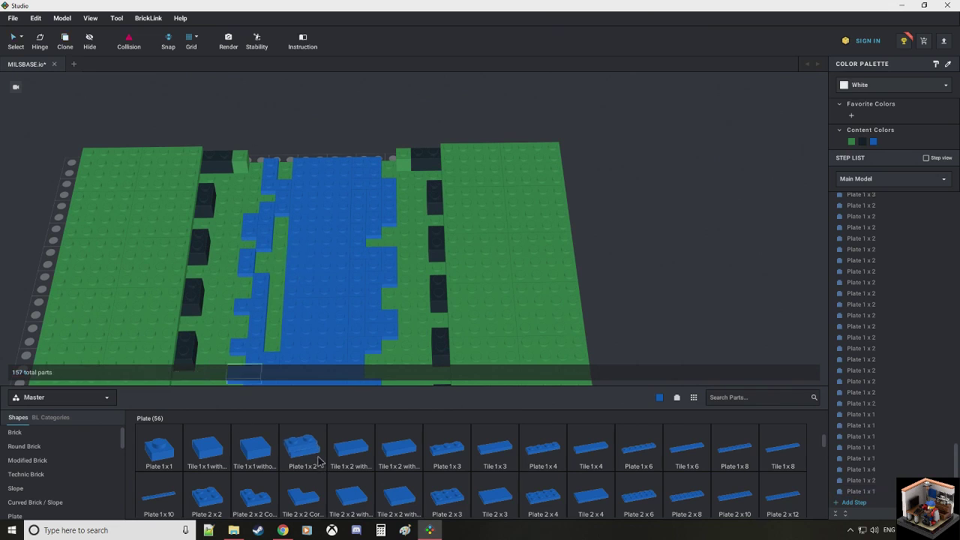
left_click(291, 168)
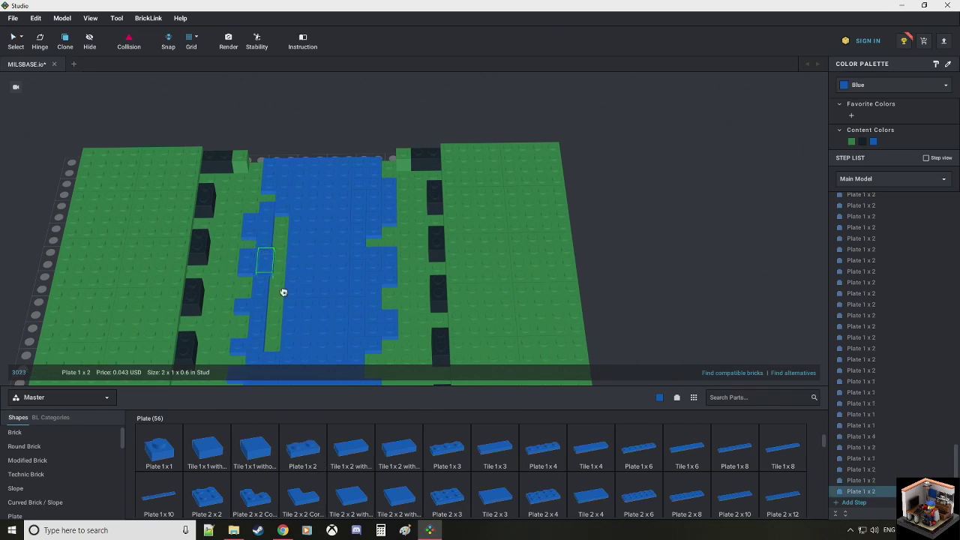
Step: Close the remaining long gap beside the river with a blue Plate 1 x 10 and a Plate 1 x 1
left_click(171, 499)
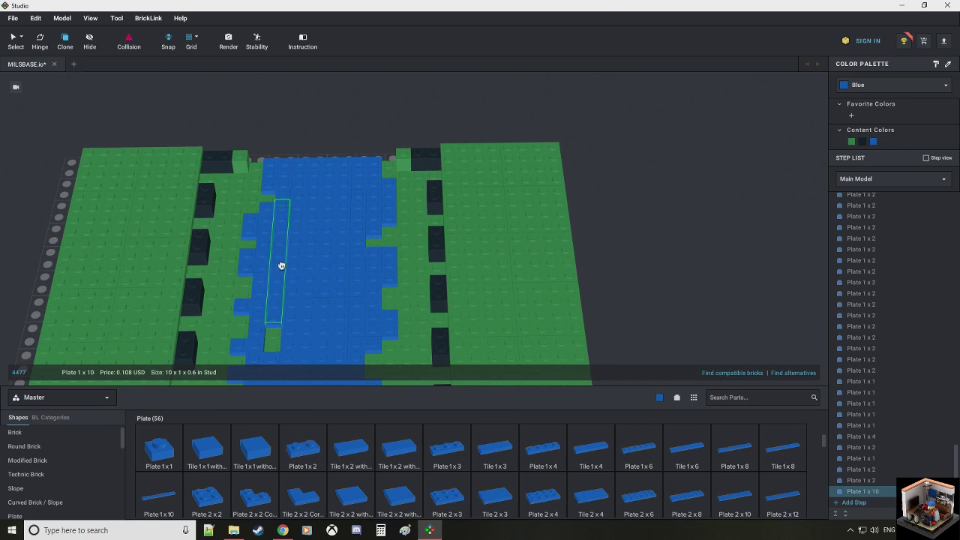
left_click(285, 275)
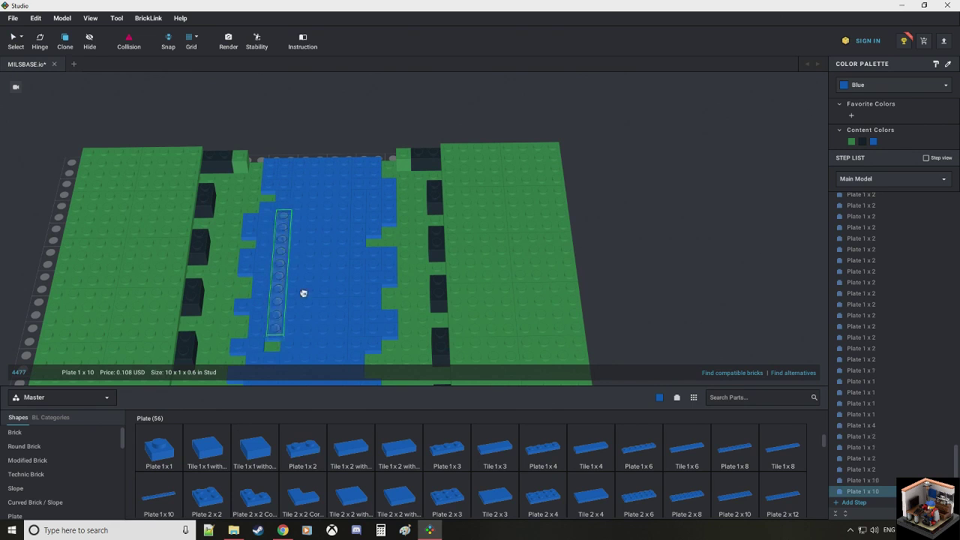
right_click_drag(409, 285, 381, 284)
left_click(165, 459)
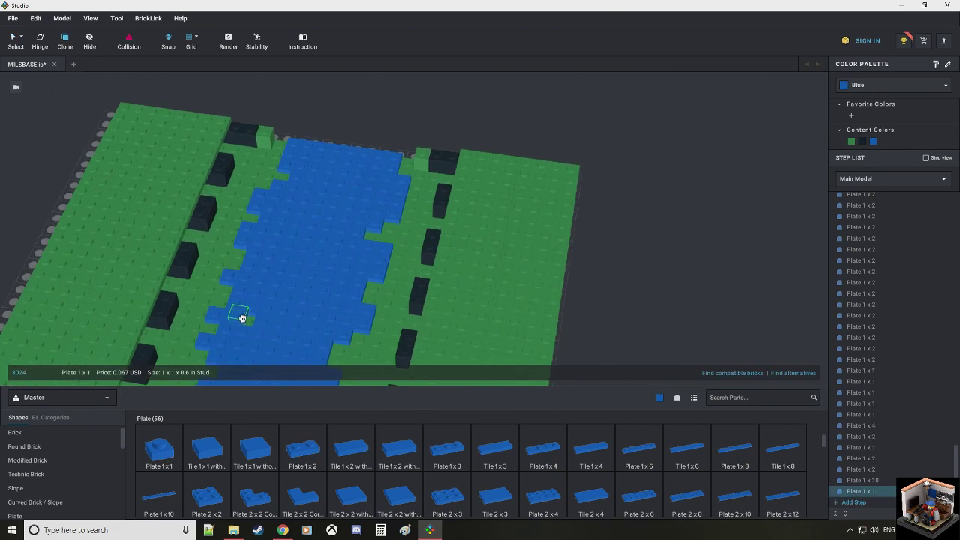
key("Escape")
Step: Switch the colour of the parts in the library from blue to White
scroll(407, 120, "down", 3)
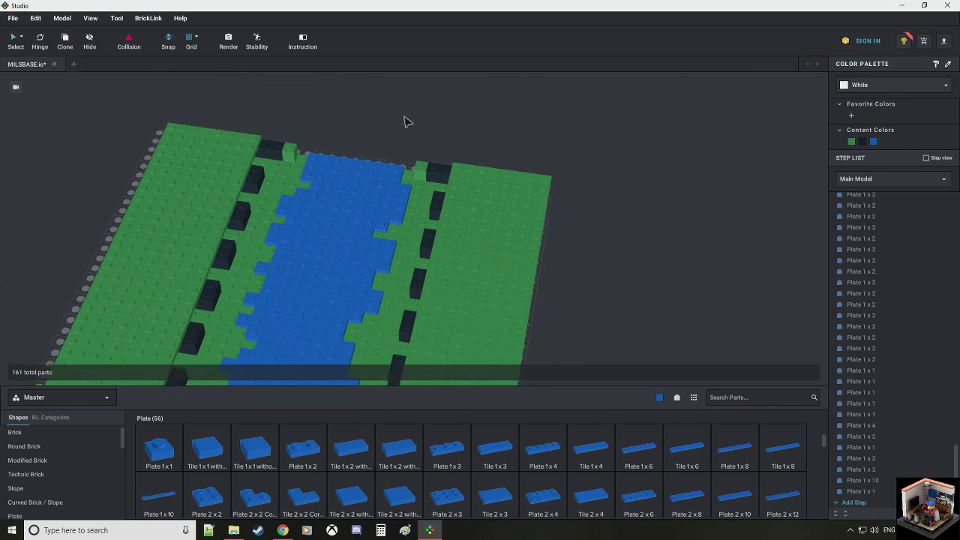
middle_click_drag(415, 257, 414, 223)
scroll(409, 216, "down", 3)
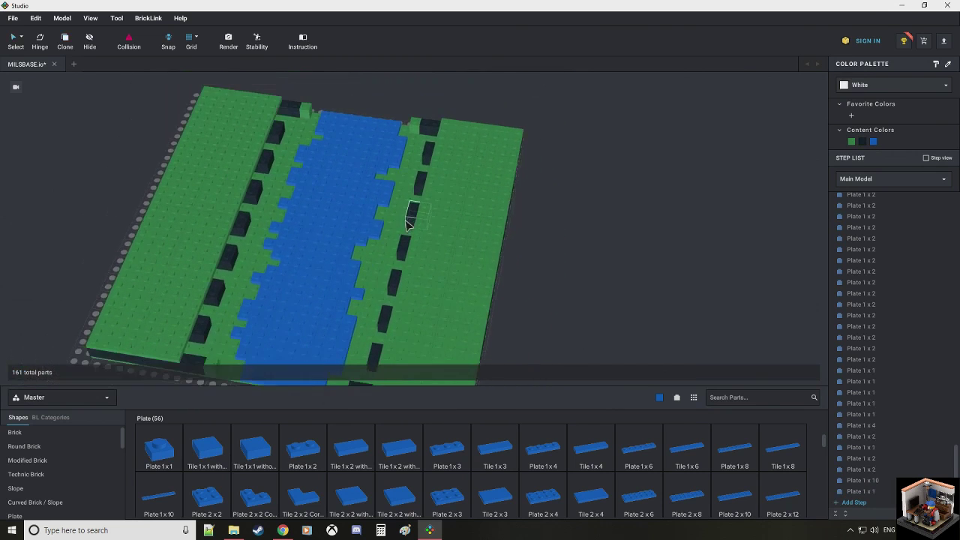
mouse_move(381, 248)
right_mouse_down()
mouse_move(415, 232)
mouse_move(418, 218)
mouse_move(390, 227)
mouse_move(383, 242)
right_mouse_up()
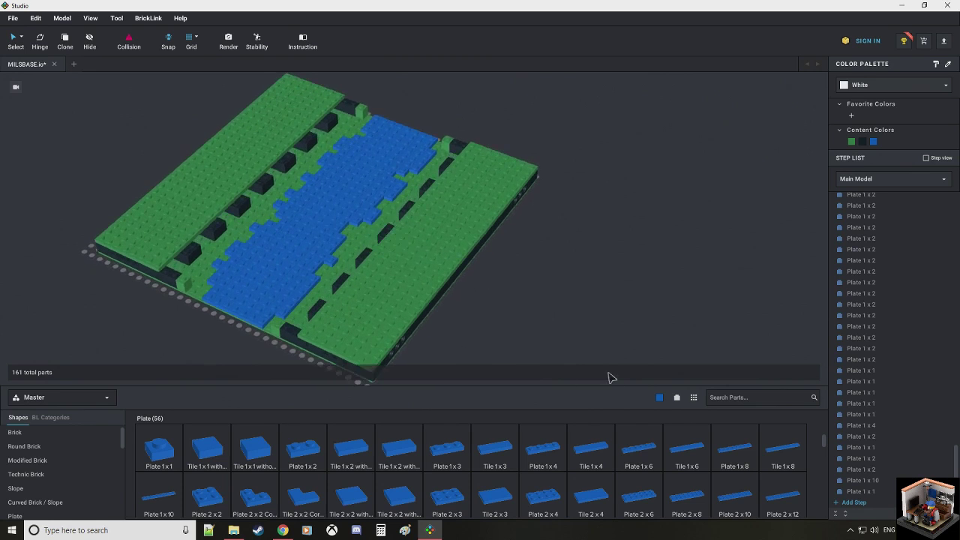
left_click(660, 398)
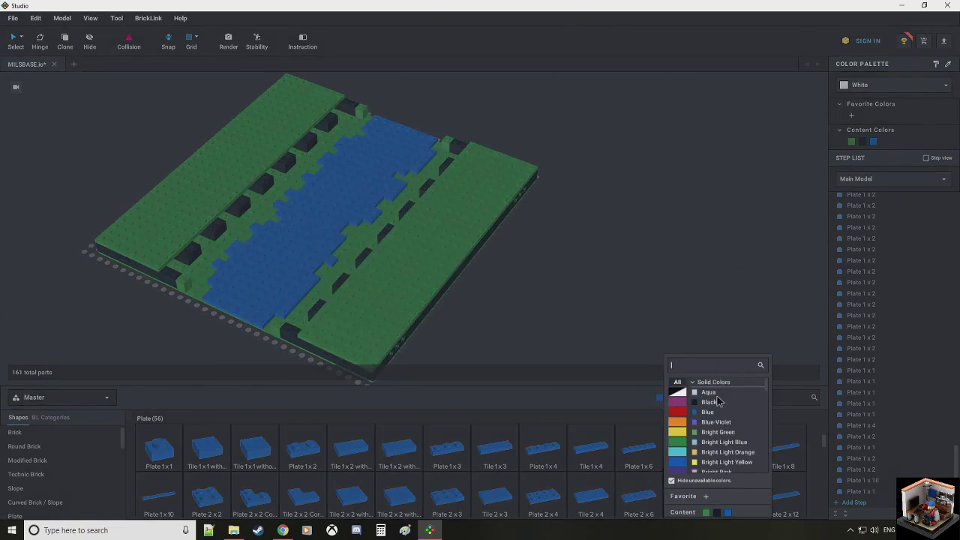
left_click(679, 393)
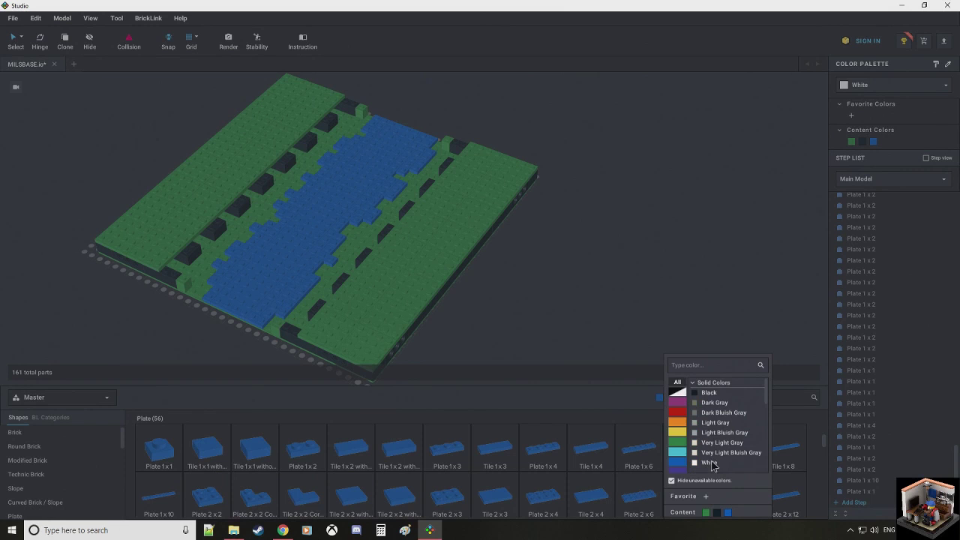
left_click(596, 213)
right_click_drag(578, 197, 593, 202)
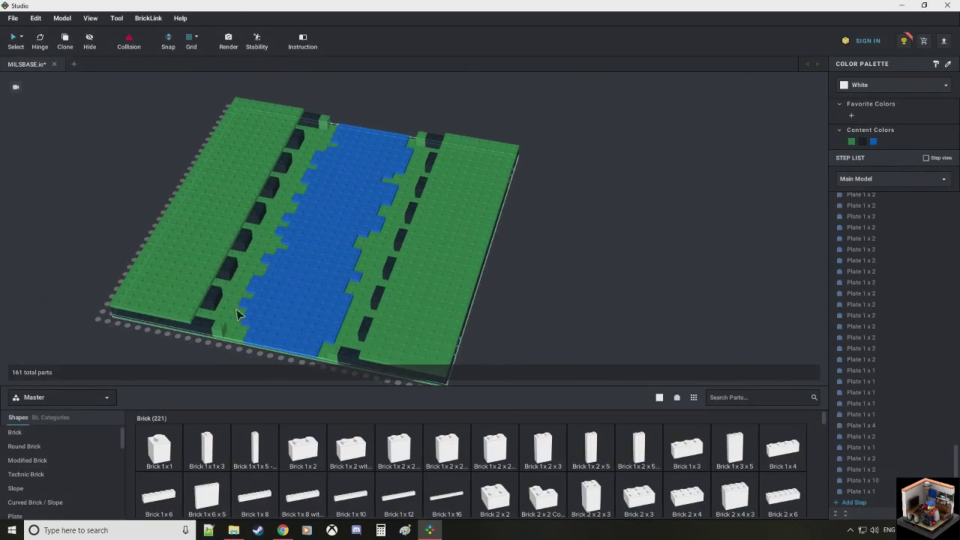
Step: Lay three staggered white Plate 1 x 2 pieces along the river's left bank at the near end, the last one crosswise
left_click(19, 515)
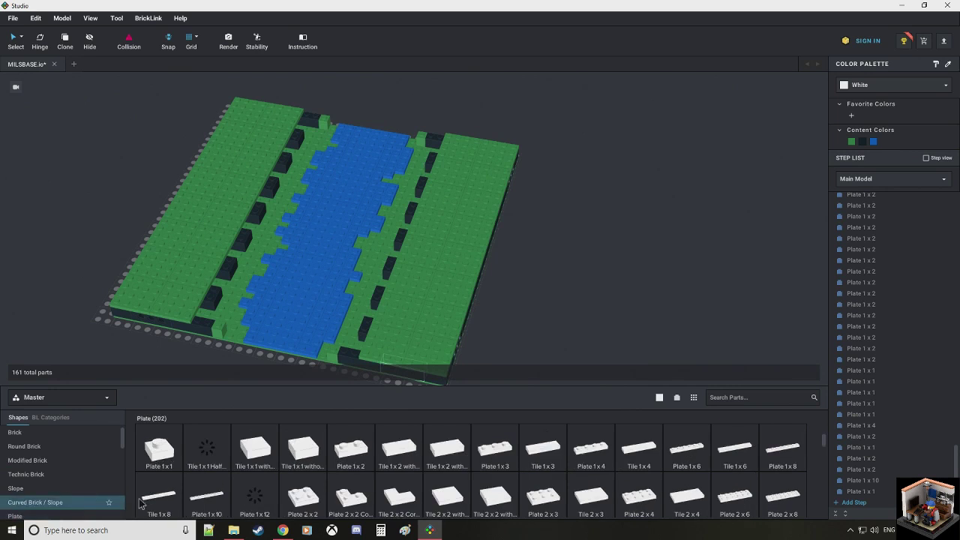
left_click(350, 450)
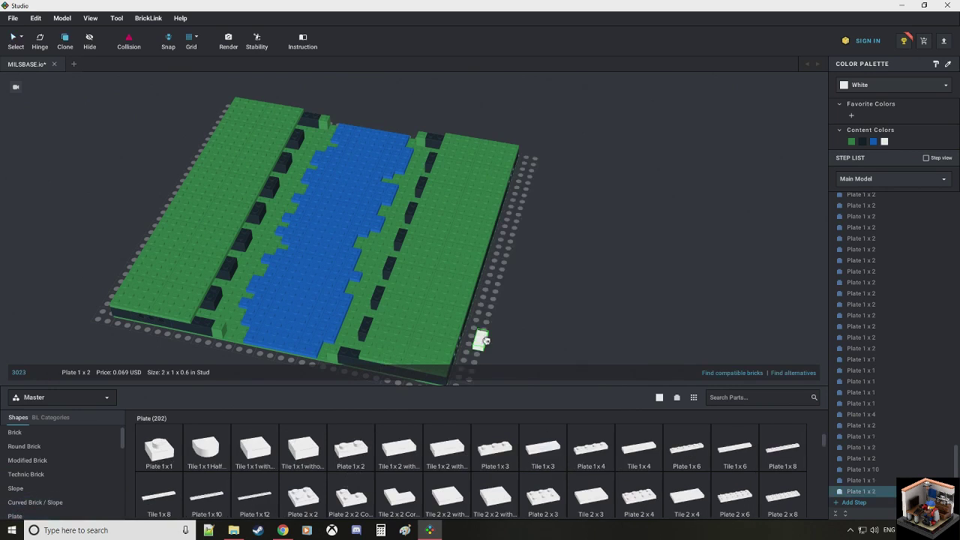
scroll(495, 304, "up", 5)
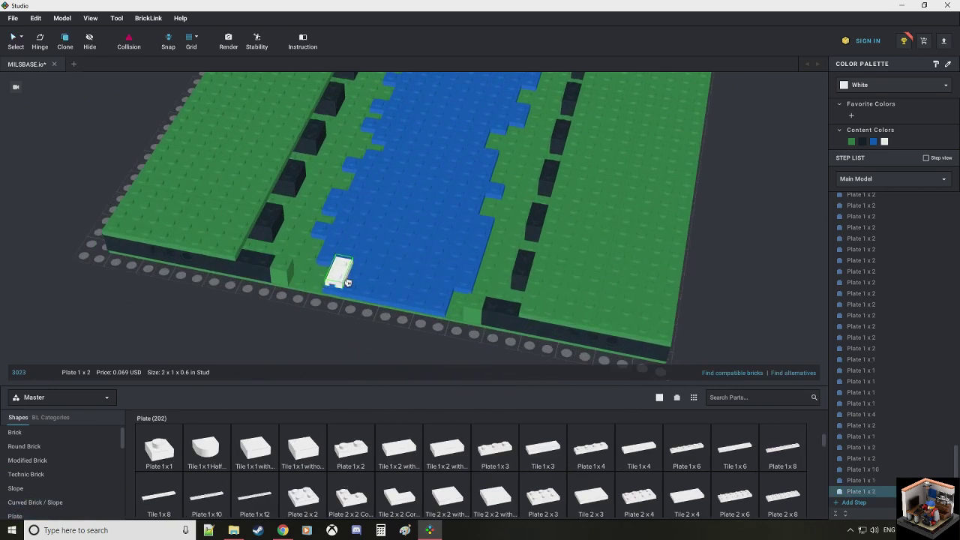
scroll(347, 282, "up", 2)
left_click(315, 318)
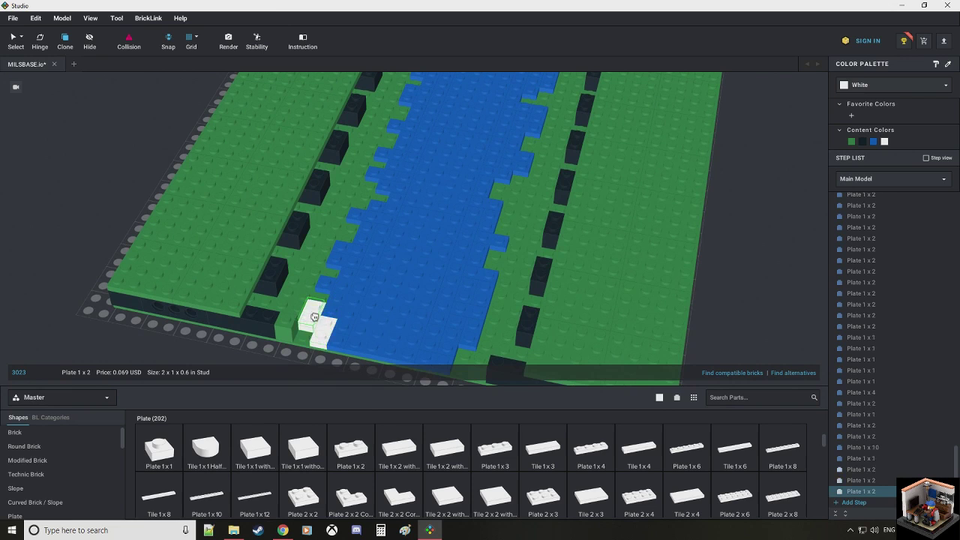
key("Right")
left_click(317, 296)
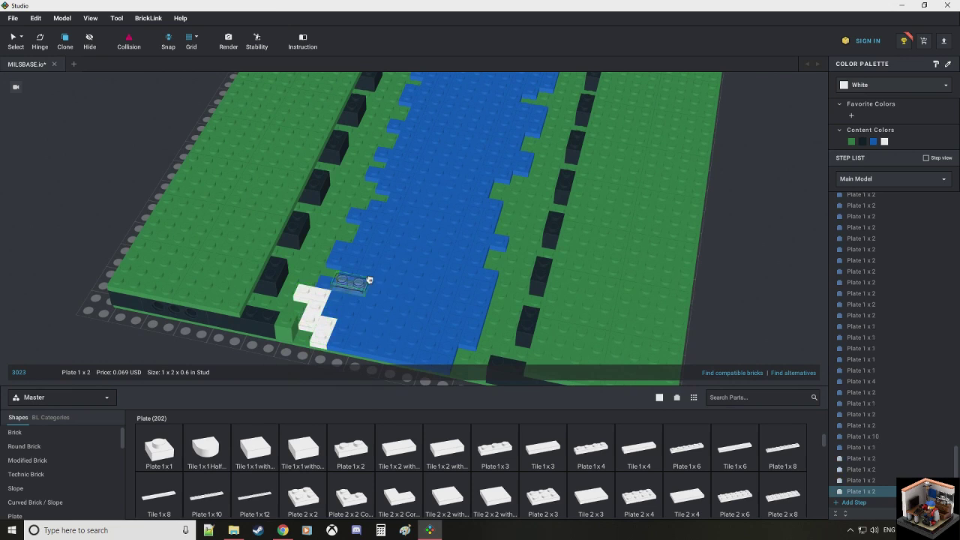
Step: Add a white Plate 2 x 2 and a Plate 2 x 3 against the river edge farther along the left bank
middle_click_drag(370, 271, 374, 298)
right_click_drag(375, 298, 376, 312)
middle_click_drag(390, 318, 364, 260)
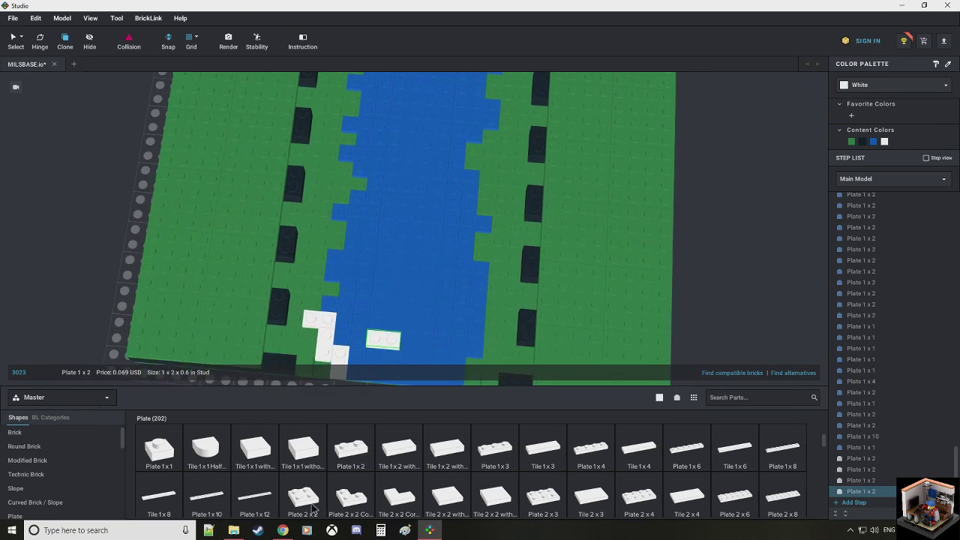
left_click(530, 501)
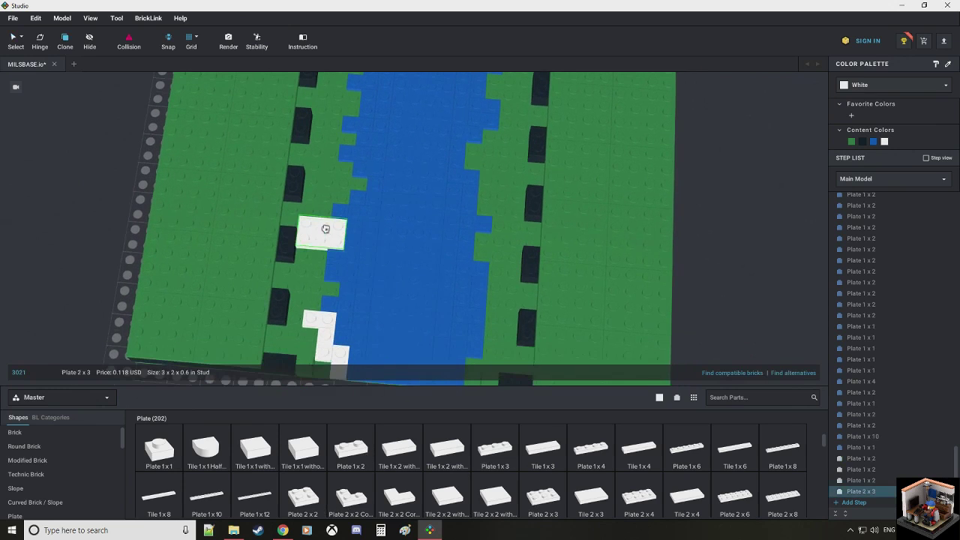
left_click(302, 501)
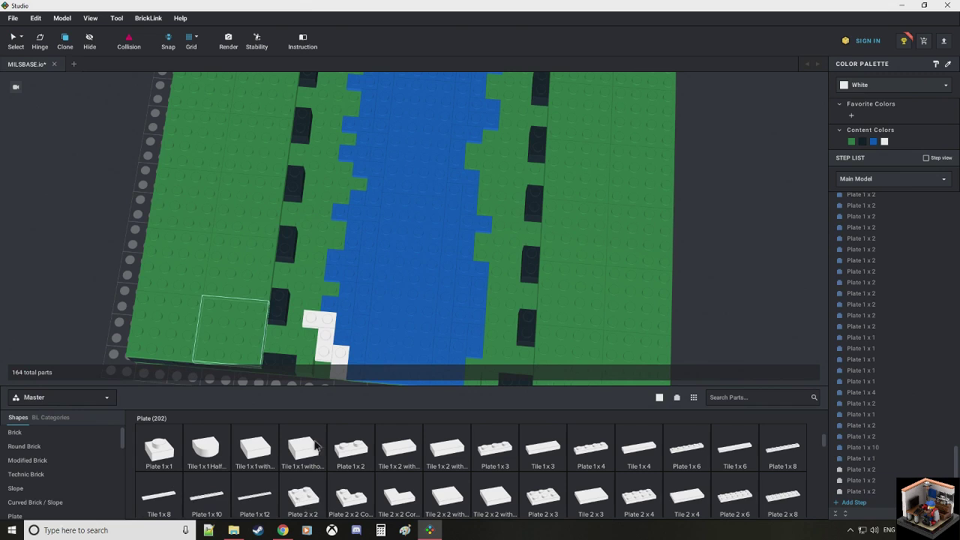
left_click(335, 234)
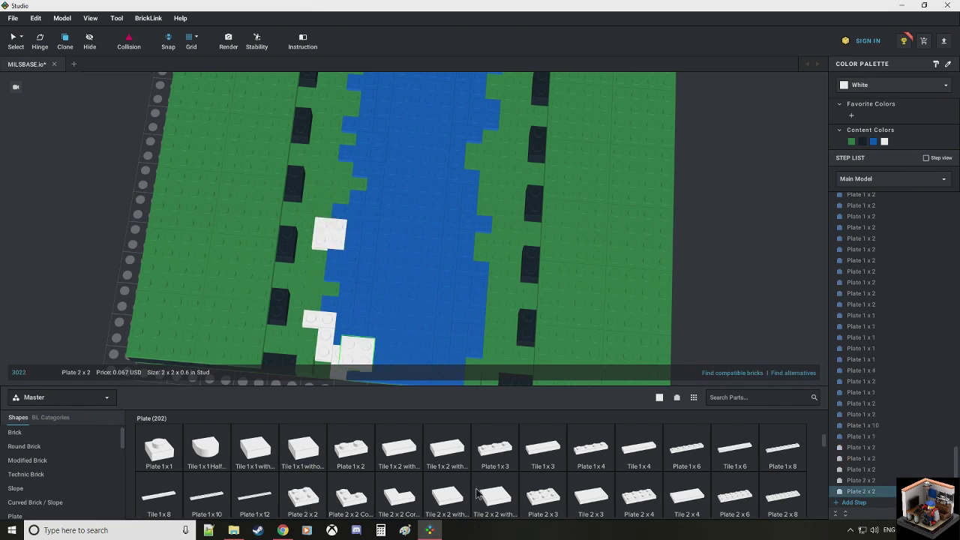
left_click(536, 493)
left_click(336, 179)
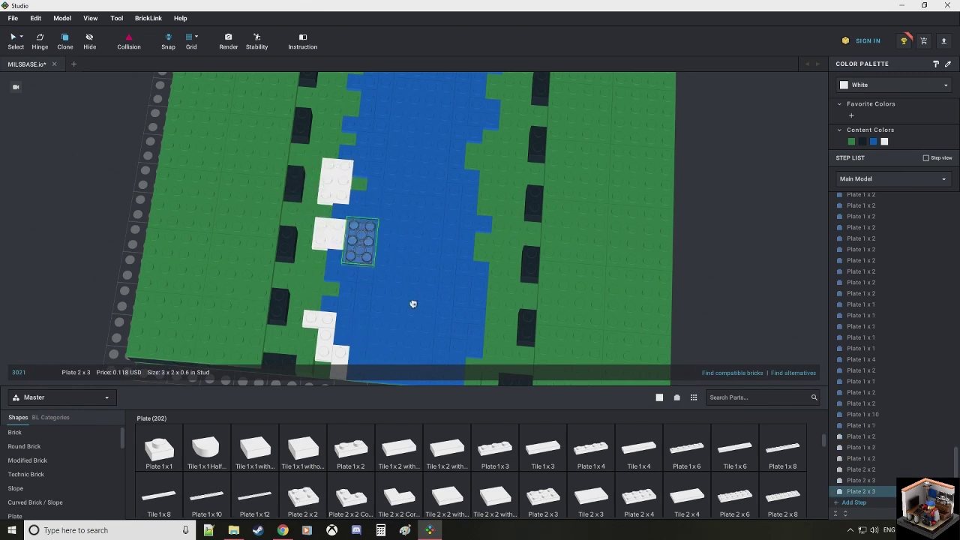
Step: Continue the white bank edging with two Plate 2 x 2 pieces and a Plate 2 x 4 at the far end
middle_click_drag(377, 208, 376, 296)
middle_click_drag(376, 254, 370, 342)
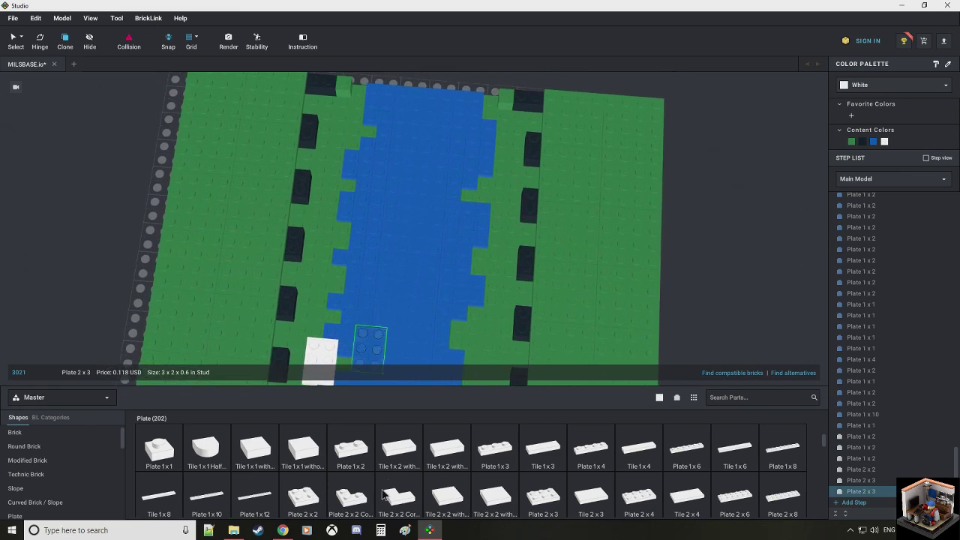
left_click(307, 504)
left_click(332, 277)
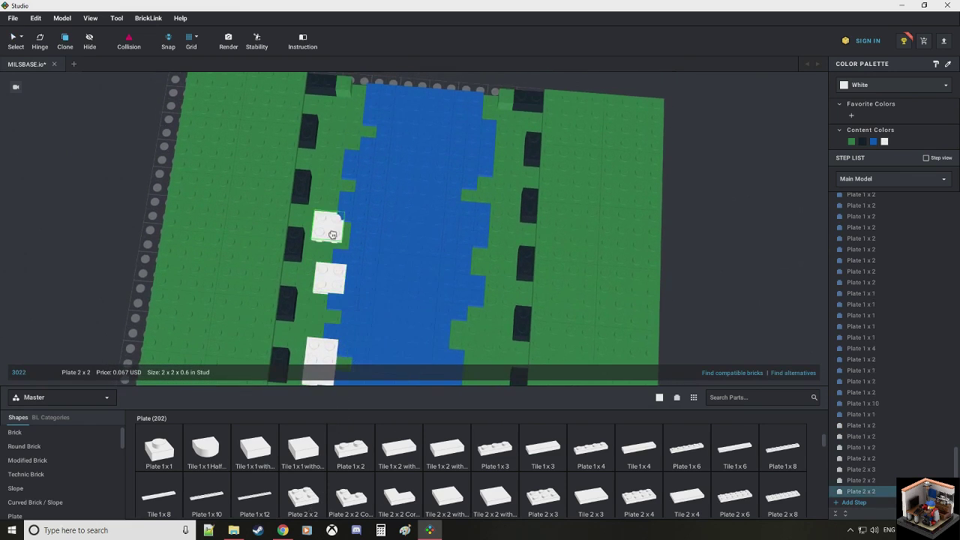
left_click(333, 234)
key("Escape")
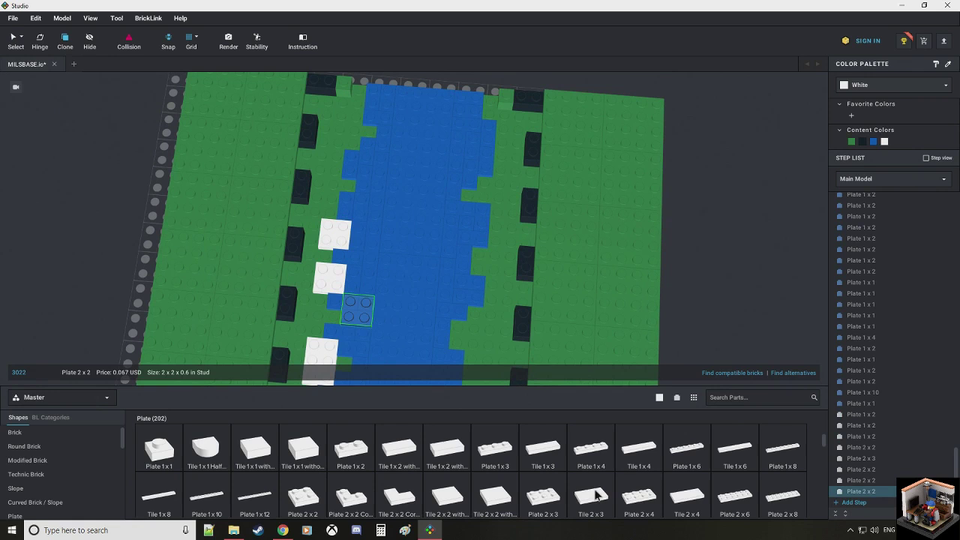
key("ctrl+v")
left_click(356, 126)
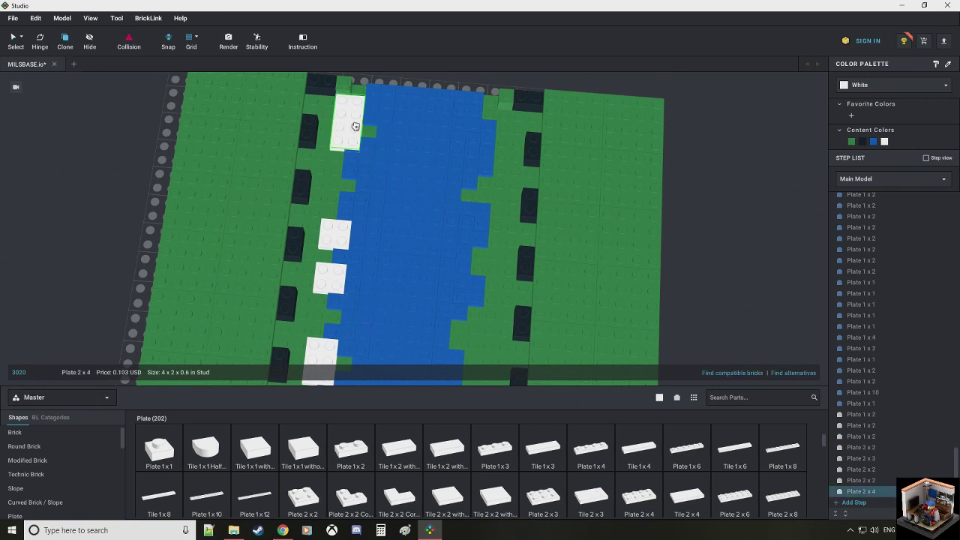
Step: Fill the near-end gap in the white bank edging with a Plate 2 x 2 Corner and a Plate 1 x 2
middle_click_drag(460, 283, 425, 206)
right_click_drag(338, 240, 375, 223)
left_click(350, 458)
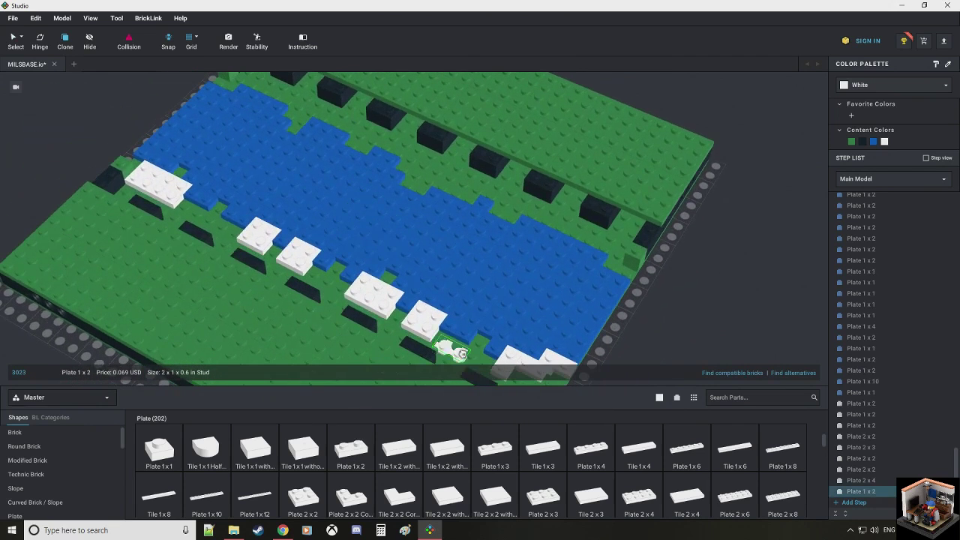
left_click_drag(350, 496, 478, 356)
left_click(479, 356)
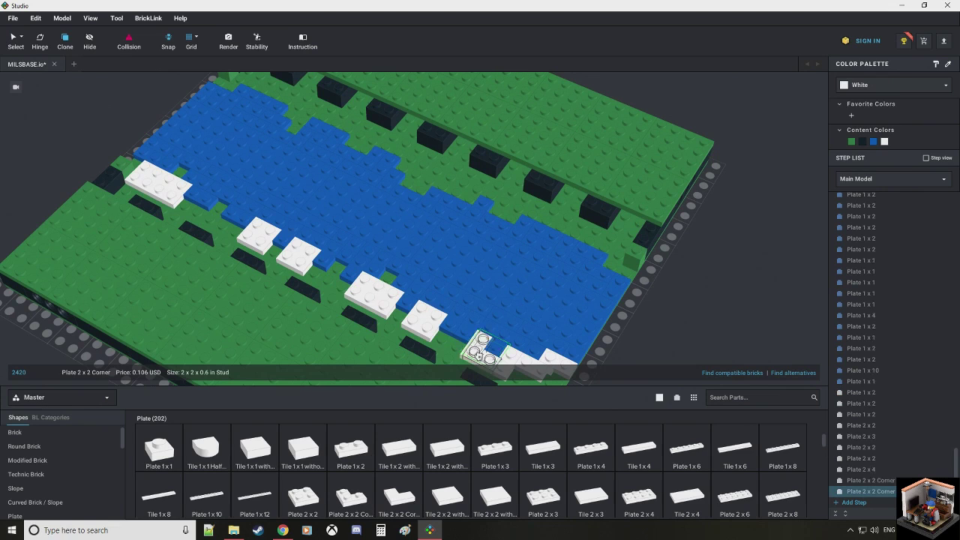
left_click(353, 463)
left_click(459, 343)
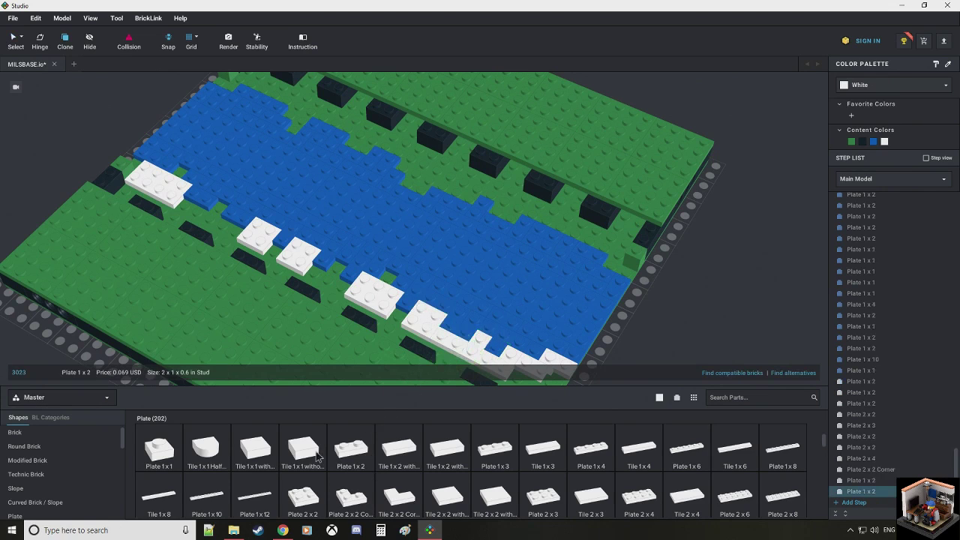
Step: Fill the single-stud notches in the white bank edging with Plate 1 x 1 pieces and the mid-bank gap with a Plate 2 x 3
left_click_drag(175, 458, 390, 274)
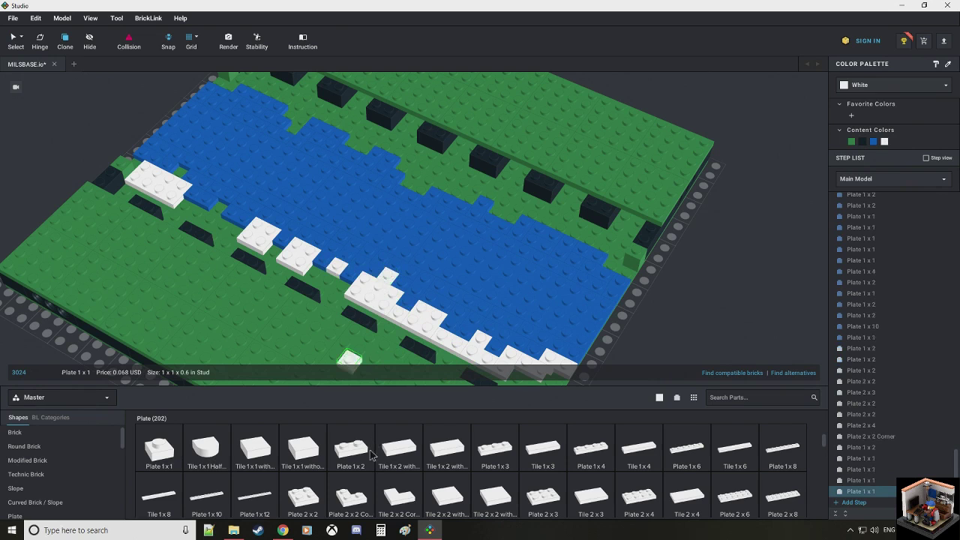
left_click_drag(543, 496, 332, 281)
right_click_drag(331, 279, 310, 270)
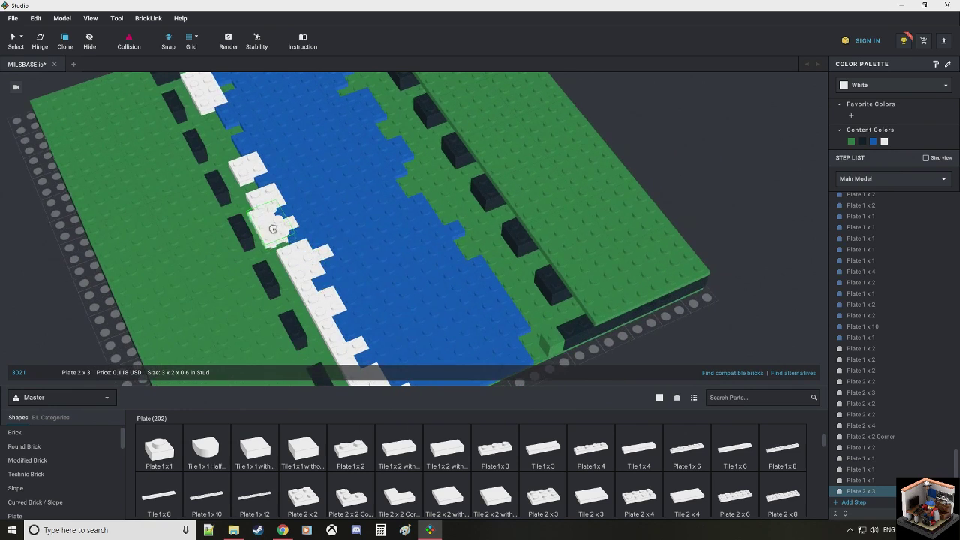
left_click(272, 235)
Step: Place a white Plate 1 x 6 behind the two middle 2 x 2 plates, along the dark support bricks
right_click_drag(301, 217, 311, 233)
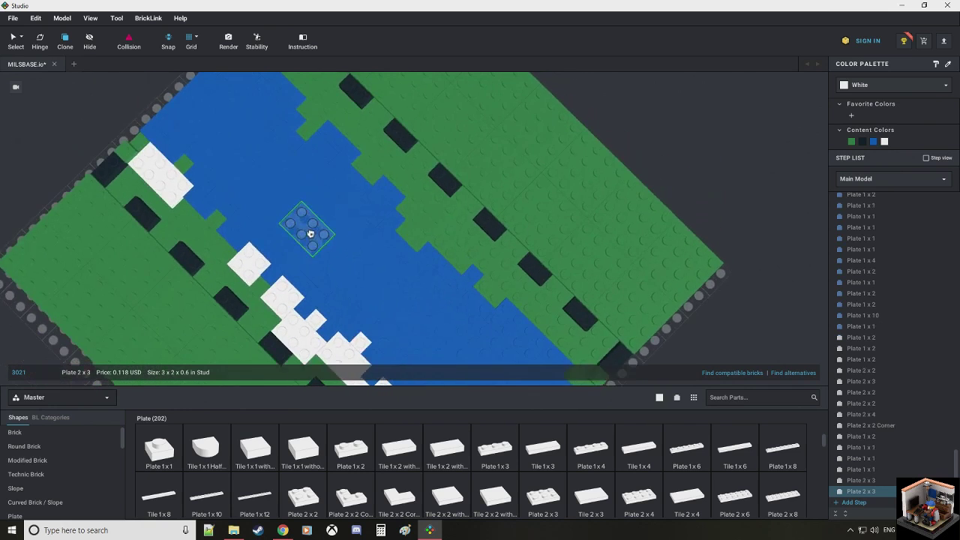
middle_click_drag(310, 233, 324, 204)
scroll(280, 234, "up", 2)
middle_click_drag(291, 260, 354, 273)
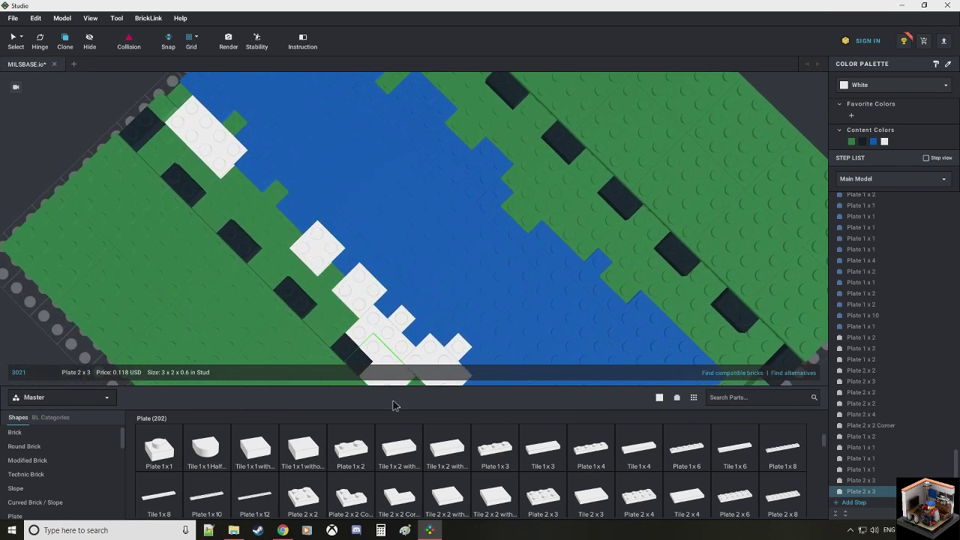
left_click(680, 455)
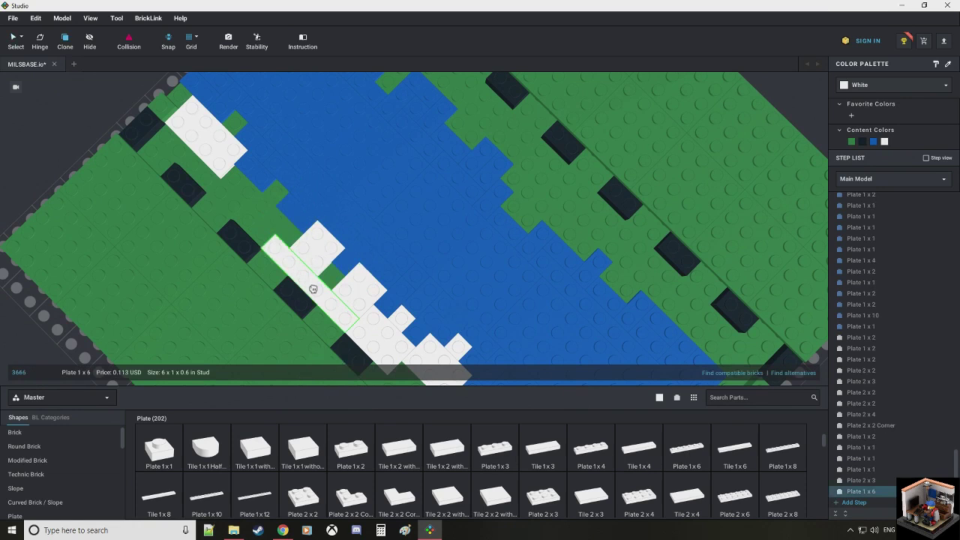
mouse_move(319, 274)
right_mouse_down()
mouse_move(330, 258)
mouse_move(304, 248)
mouse_move(314, 256)
right_mouse_up()
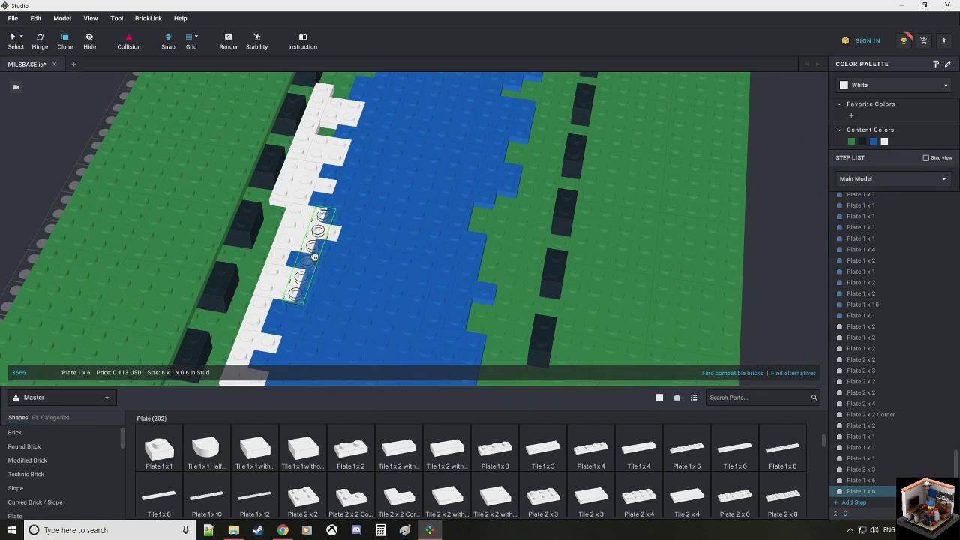
Step: Fill the remaining single-stud gaps toward the far end of the white bank with Plate 1 x 1 pieces
middle_click_drag(364, 210, 303, 350)
left_click(165, 454)
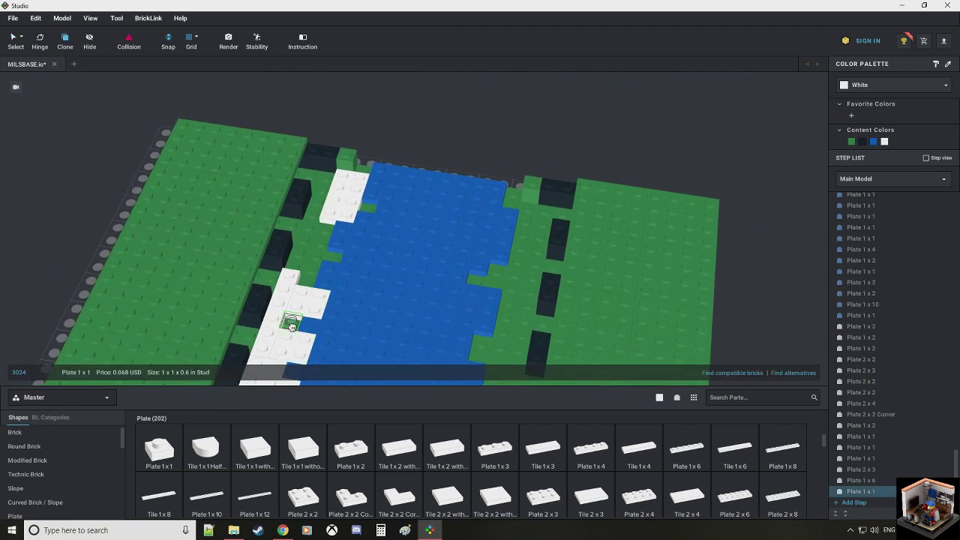
left_click(296, 323)
middle_click_drag(351, 269, 354, 292)
left_click(369, 231)
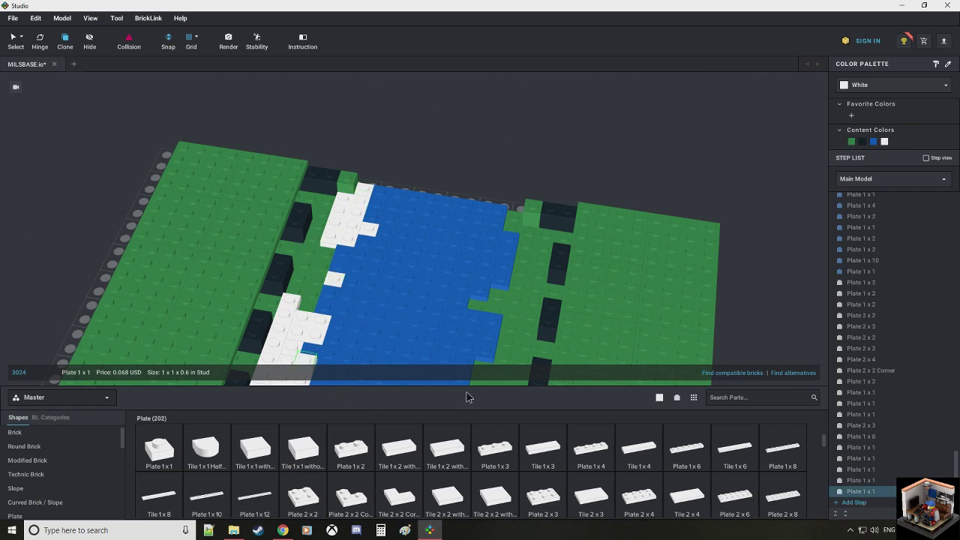
Step: Complete the far end of the white bank with a Plate 1 x 3, a Plate 1 x 2 and a Plate 1 x 8
left_click(314, 299)
middle_click_drag(331, 268, 332, 283)
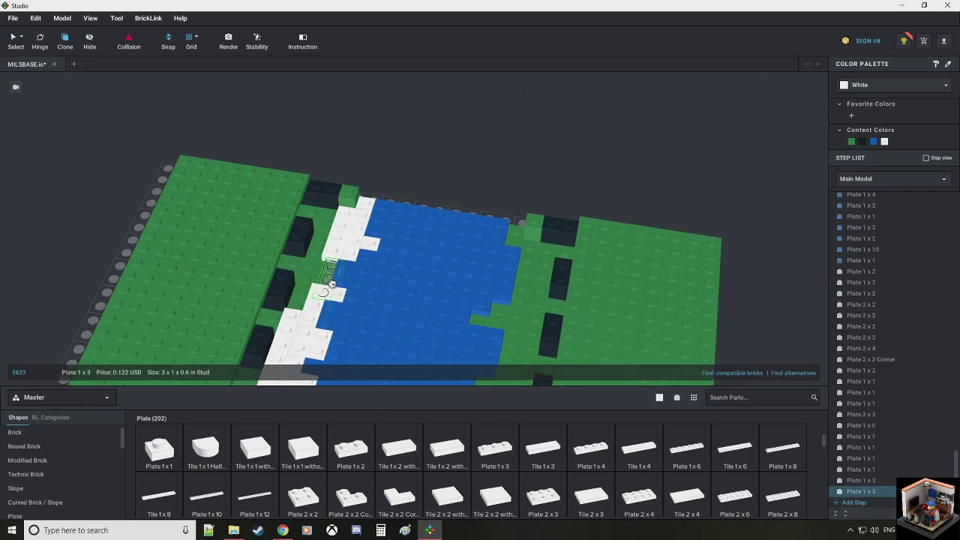
right_click_drag(332, 284, 334, 298)
left_click(361, 443)
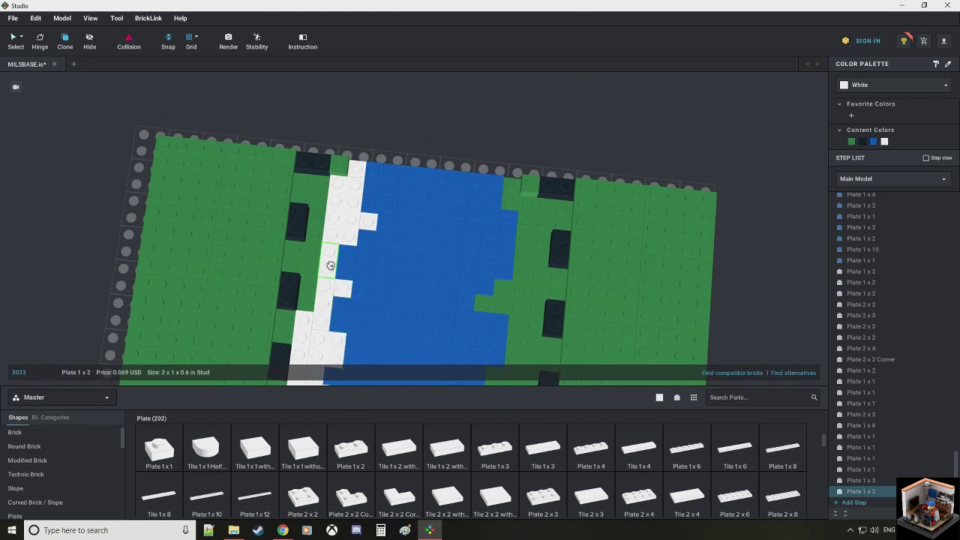
left_click(332, 262)
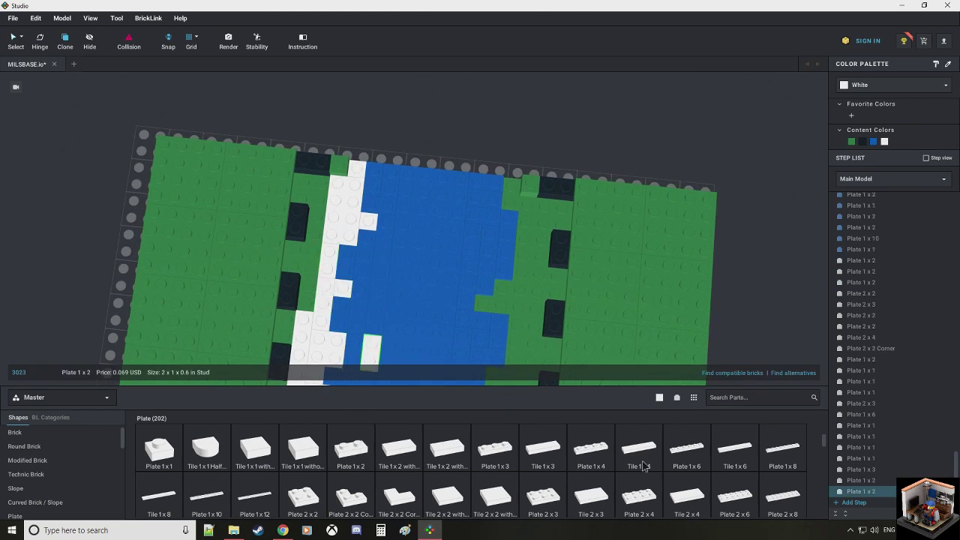
left_click(782, 450)
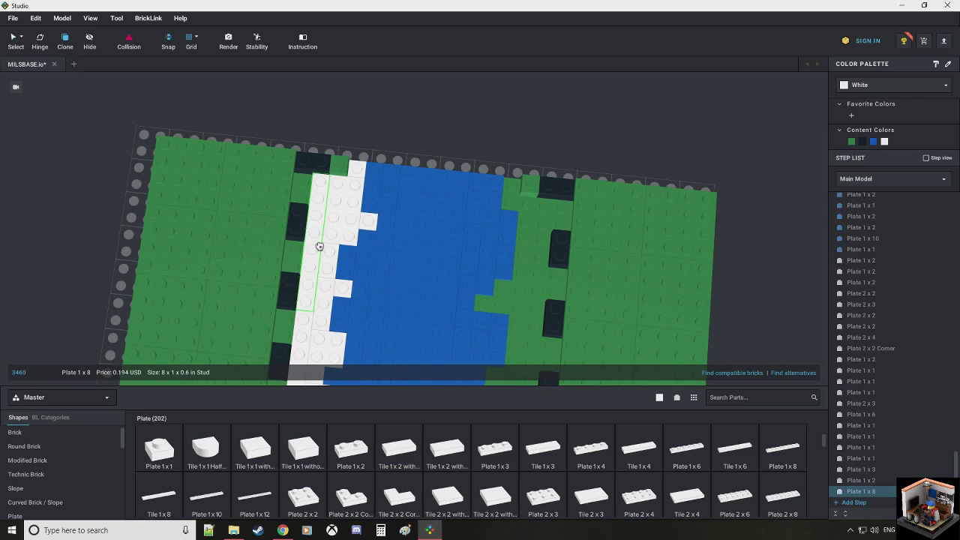
key("Escape")
Step: Start edging the opposite bank at the far end with two white Plate 1 x 2 pieces and a Plate 1 x 1
right_click_drag(467, 180, 401, 153)
middle_click_drag(220, 205, 345, 222)
right_click_drag(358, 265, 307, 341)
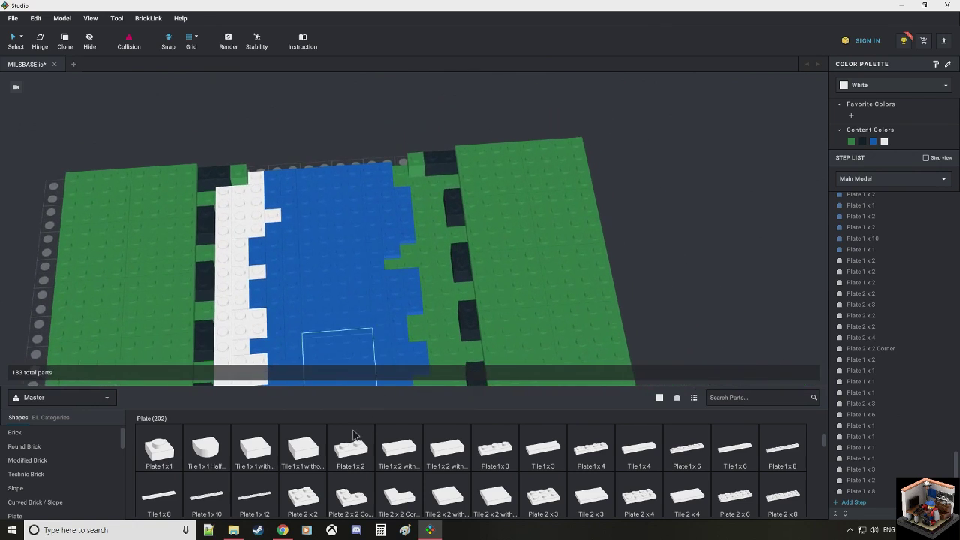
left_click(398, 192)
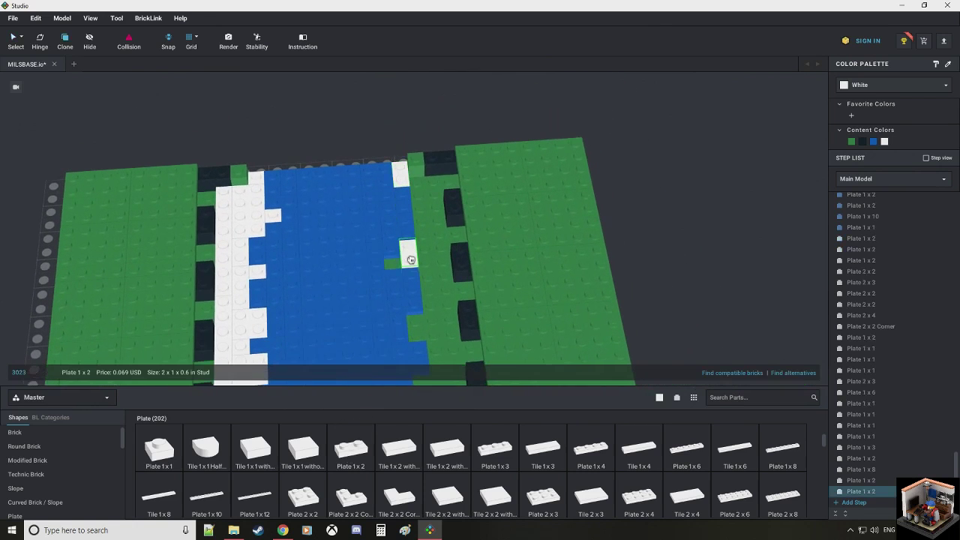
left_click(408, 255)
left_click(162, 448)
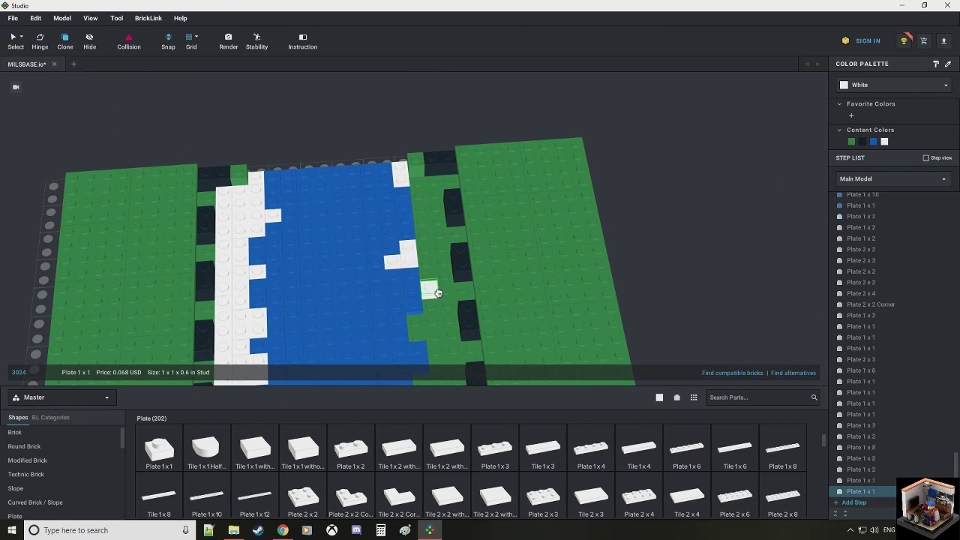
Step: Lay two white Plate 1 x 8 end to end along the opposite bank, starting at its far end
middle_click_drag(425, 270, 360, 250)
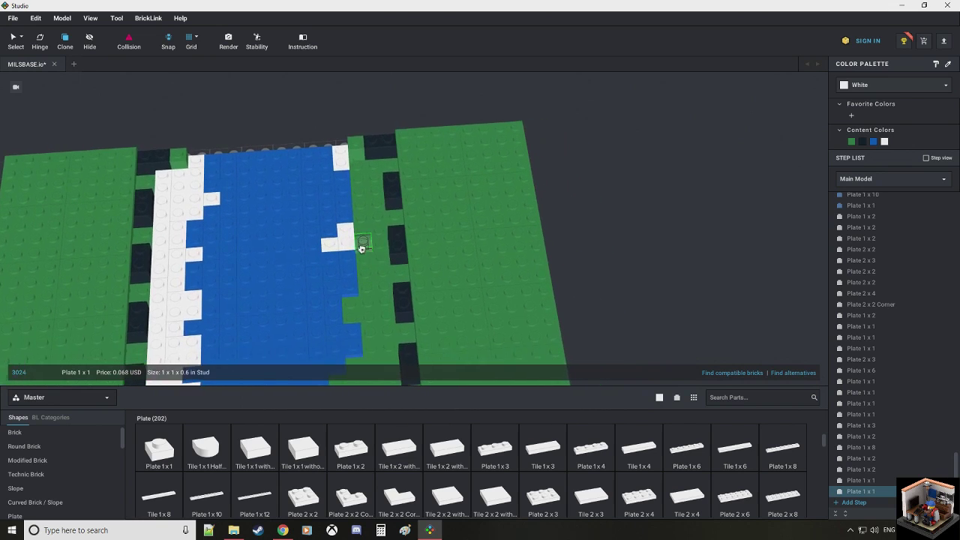
scroll(363, 252, "up", 1)
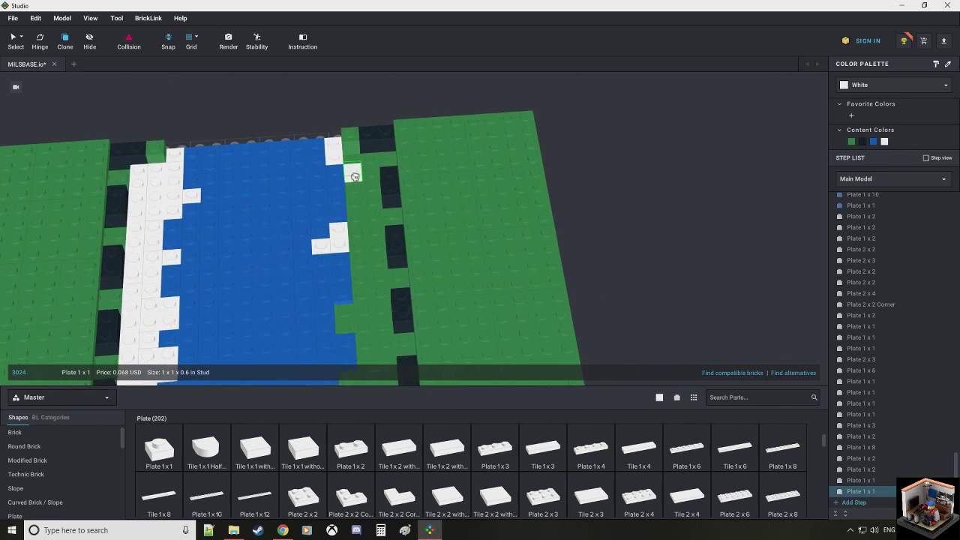
left_click(680, 448)
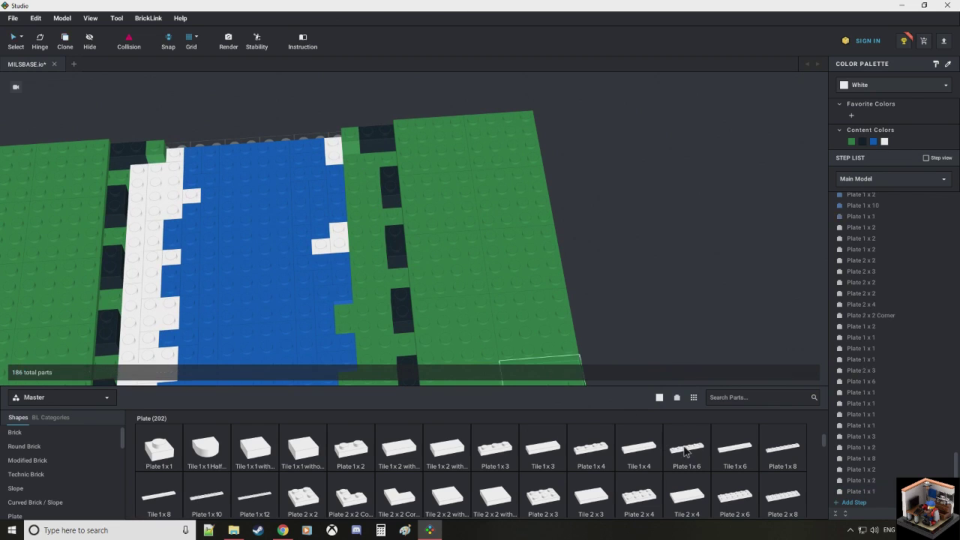
left_click(780, 450)
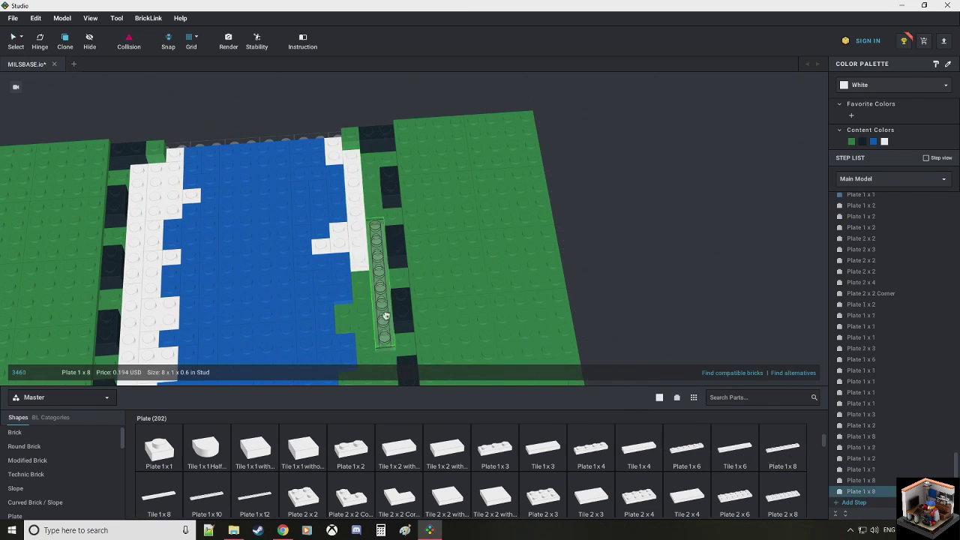
middle_click_drag(363, 299, 343, 185)
left_click(343, 160)
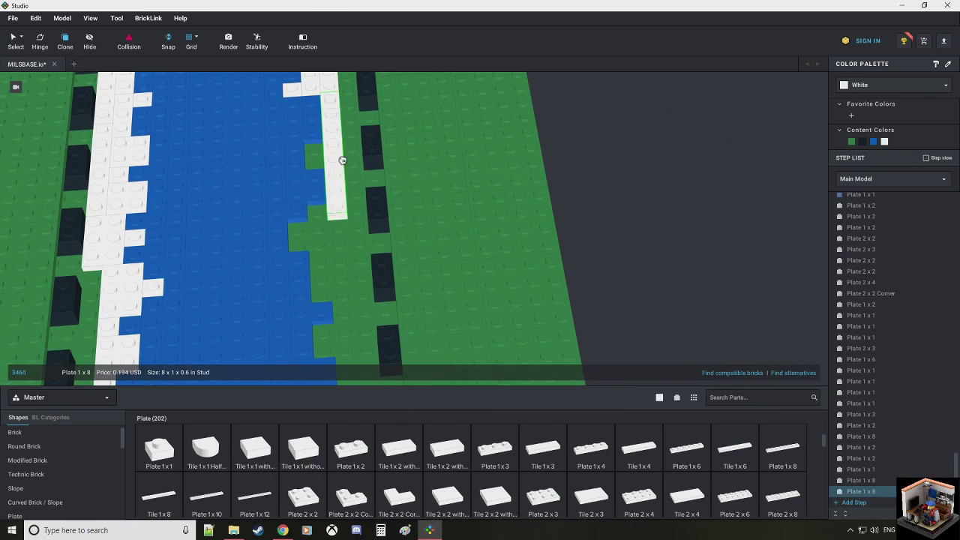
left_click(338, 175)
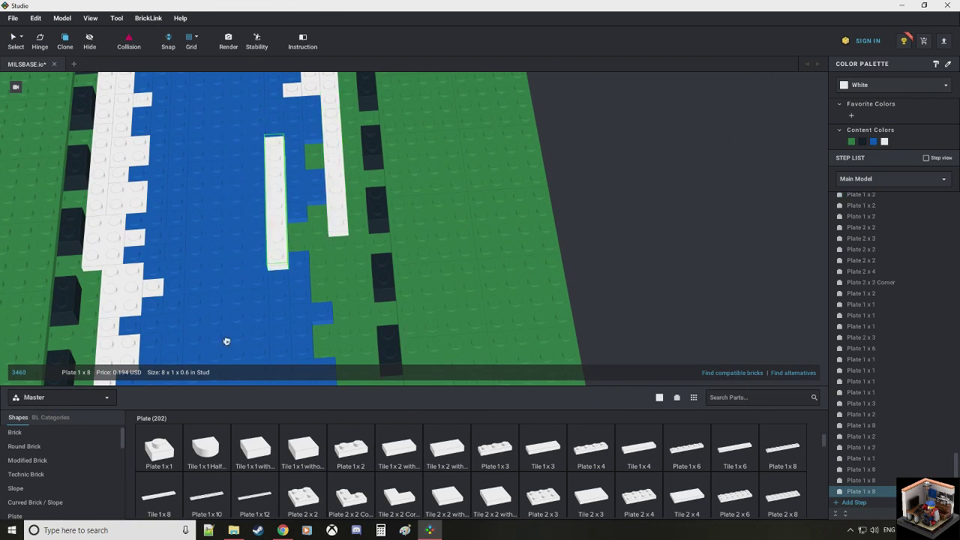
Step: Fill the two-stud notches along the water's edge of that bank with two white Plate 1 x 2 pieces
left_click(360, 461)
left_click(317, 152)
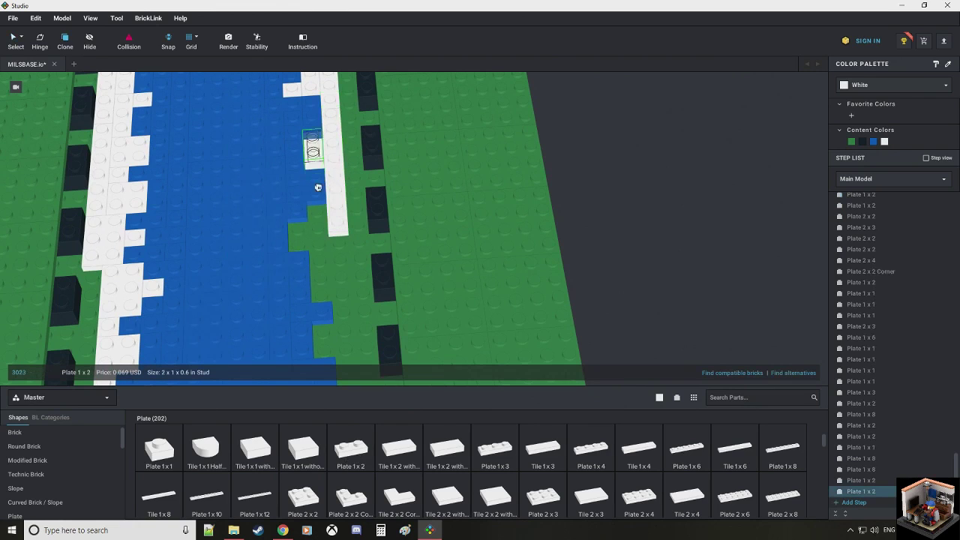
left_click(303, 237)
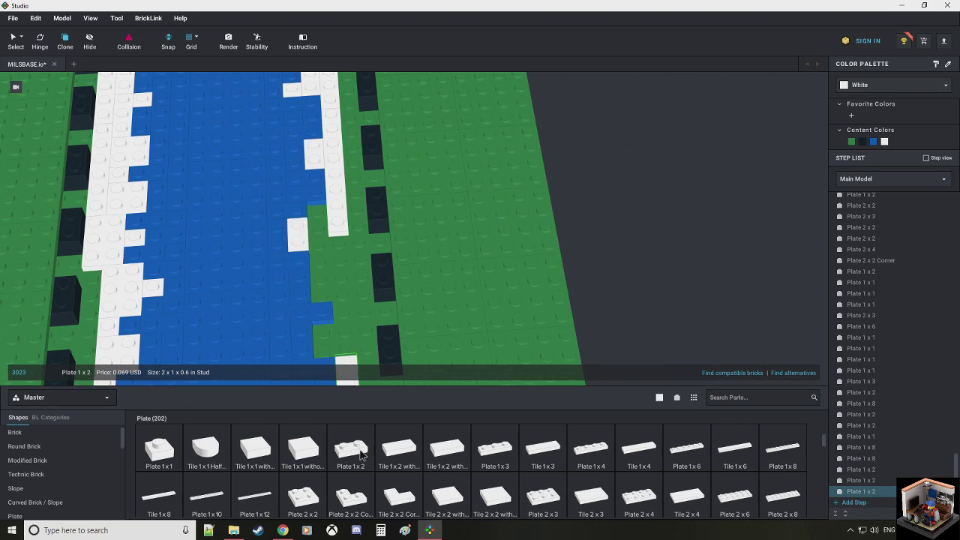
Step: Extend the water's edge toward the near end with a white Plate 1 x 6 and a Plate 1 x 2
left_click(677, 452)
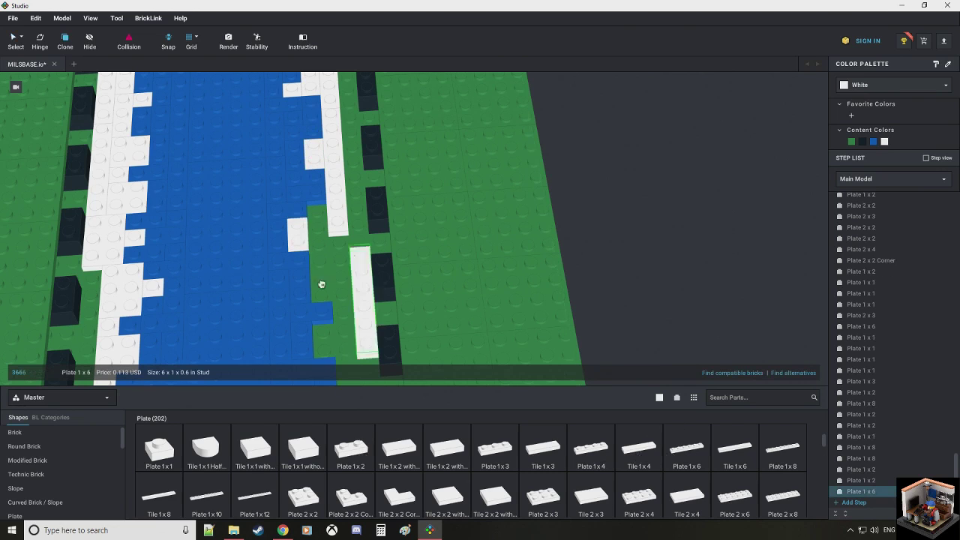
left_click(321, 253)
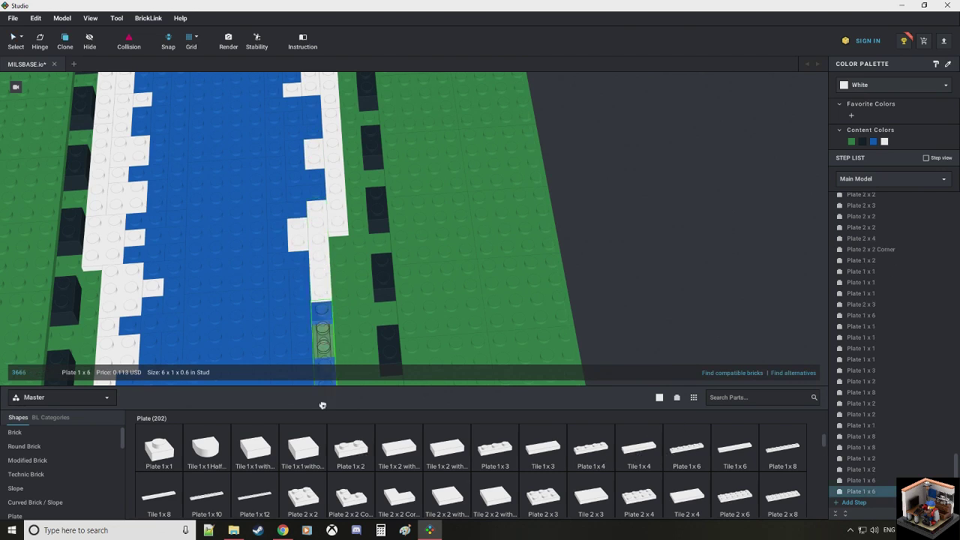
left_click(351, 451)
left_click(331, 343)
Step: Complete the back row of that bank with a white Plate 1 x 12 at the near end and a Plate 1 x 2 in the remaining gap
middle_click_drag(347, 346, 319, 204)
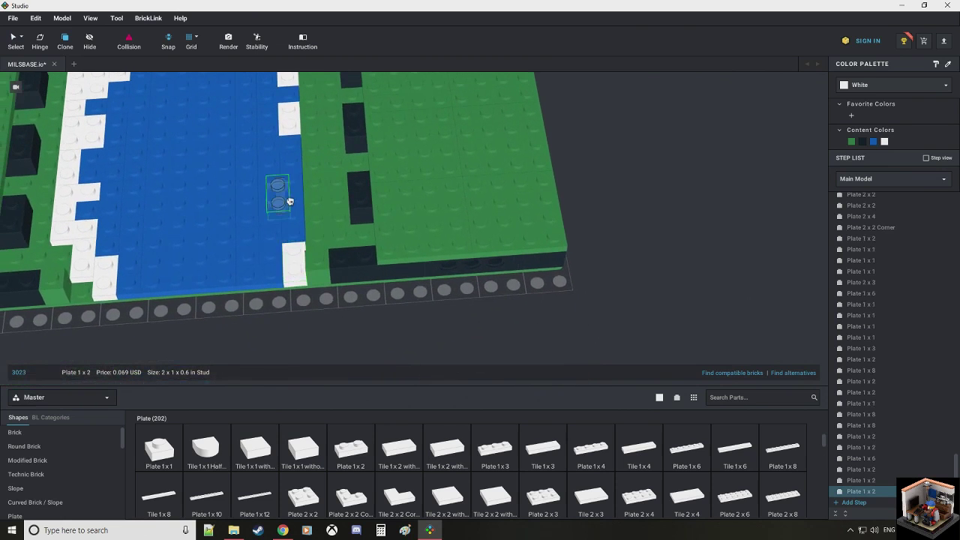
right_click_drag(274, 193, 360, 206)
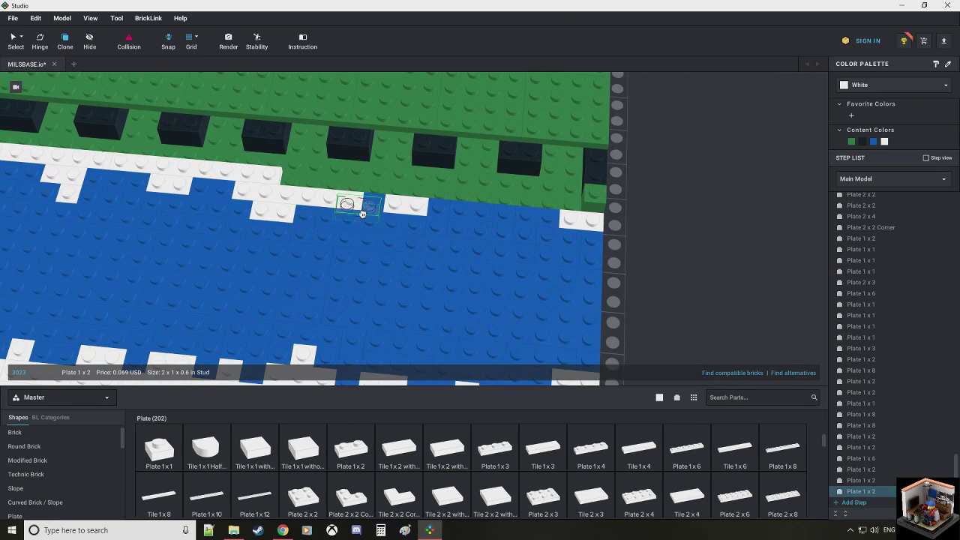
middle_click_drag(380, 258, 372, 277)
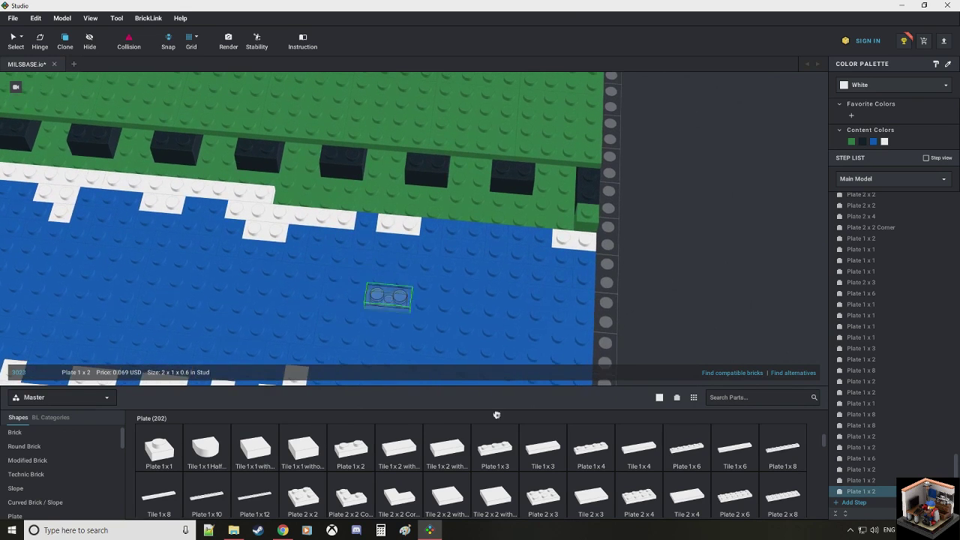
left_click(207, 498)
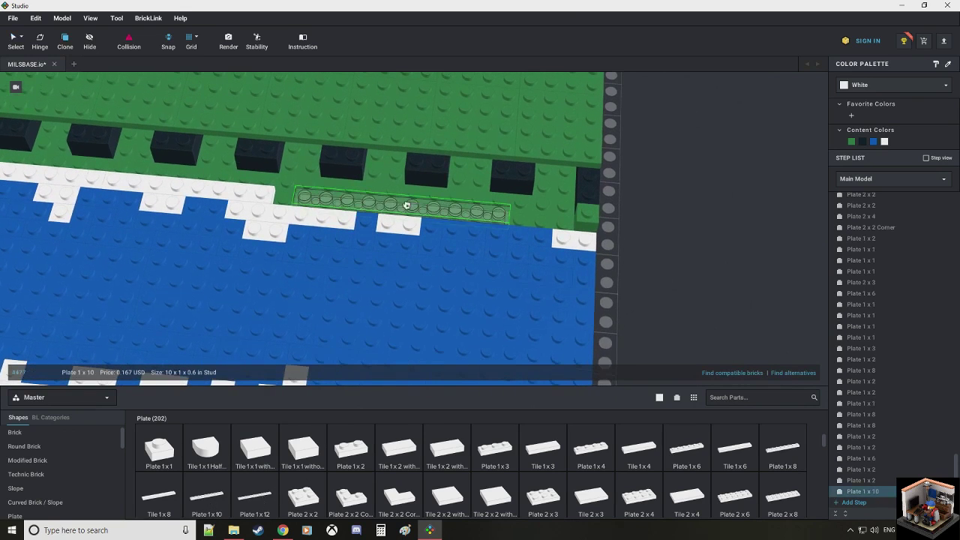
left_click(254, 498)
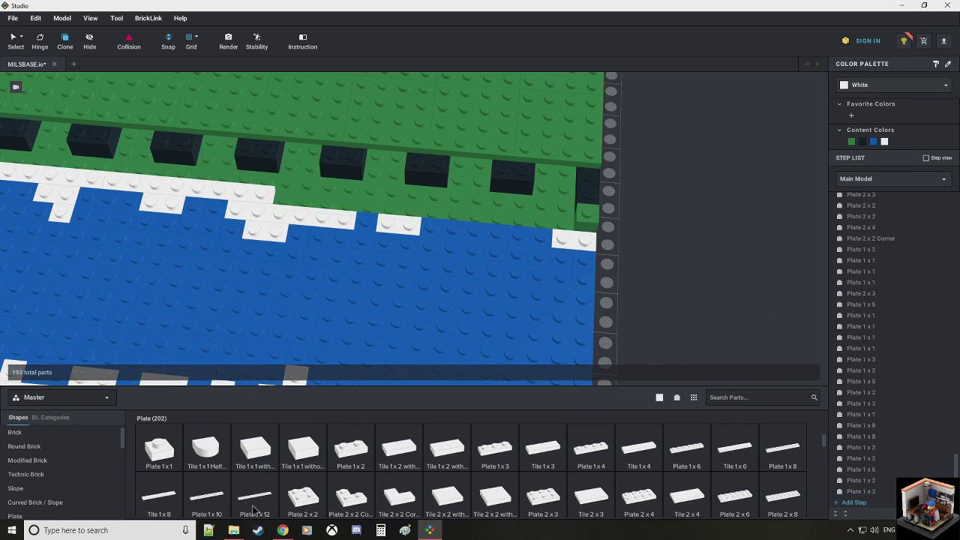
left_click(453, 207)
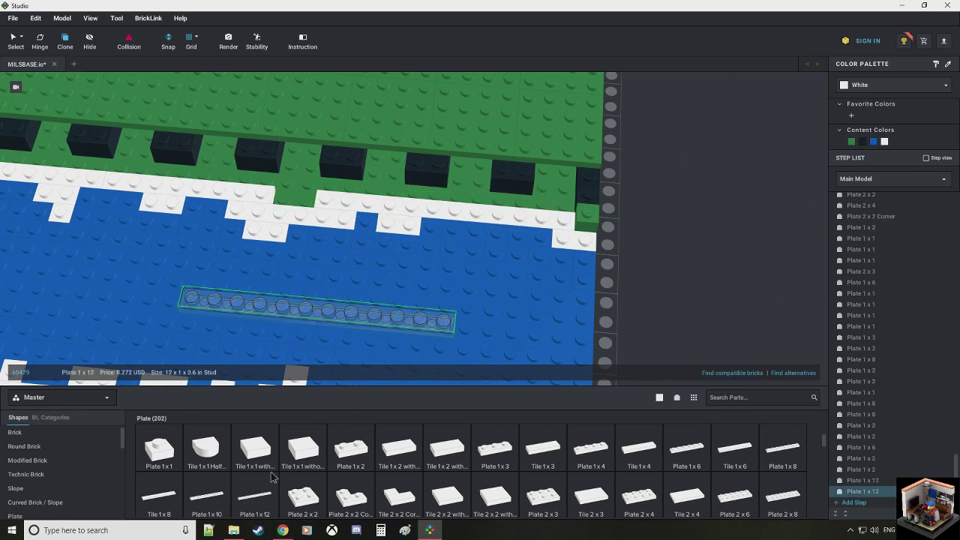
left_click(351, 452)
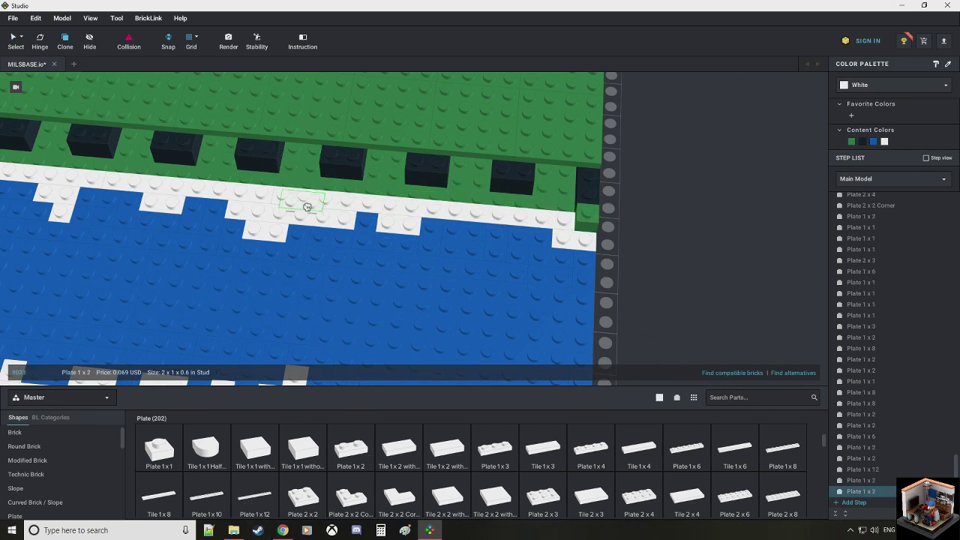
scroll(303, 210, "down", 3)
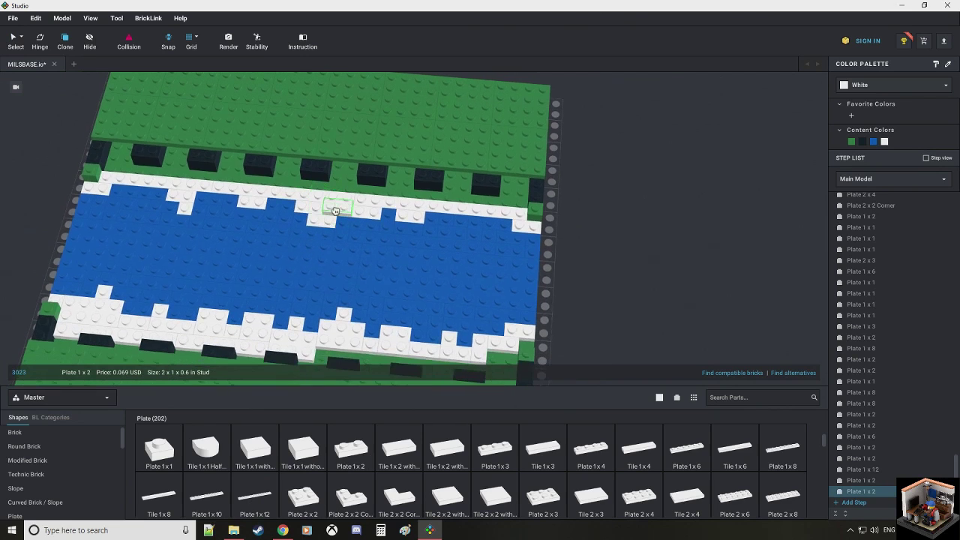
key("Escape")
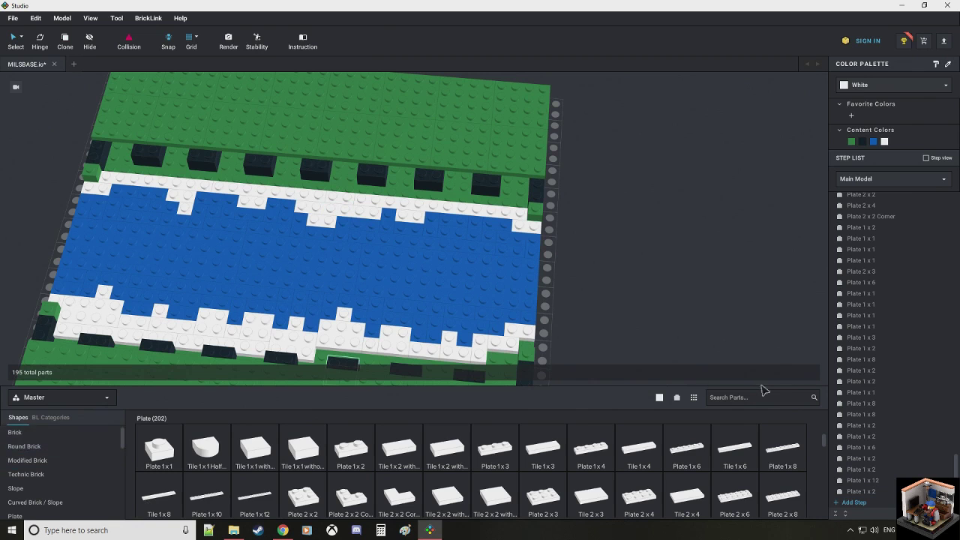
Step: Switch the part colour to green and line the back of the finished white bank with three Brick 1 x 10
left_click(659, 399)
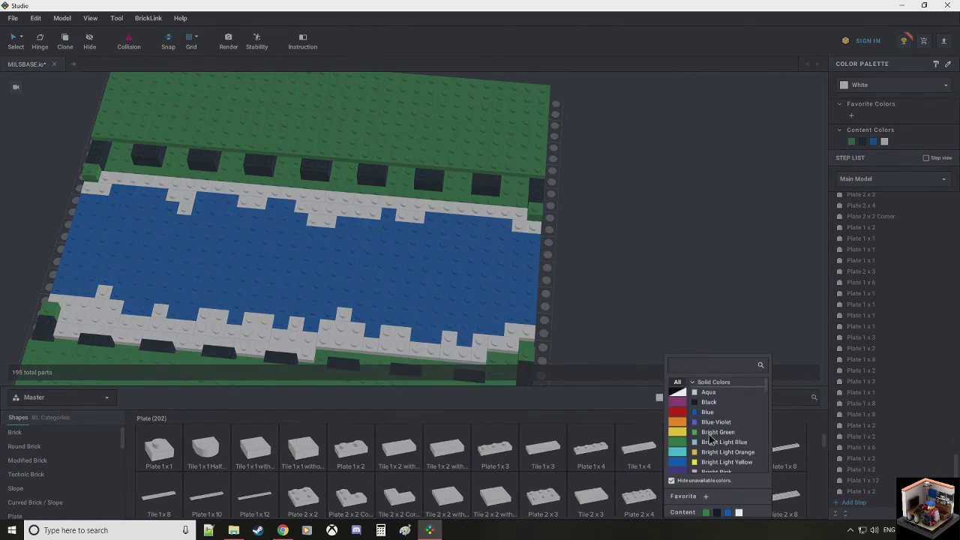
left_click(649, 278)
right_click_drag(641, 253, 628, 246)
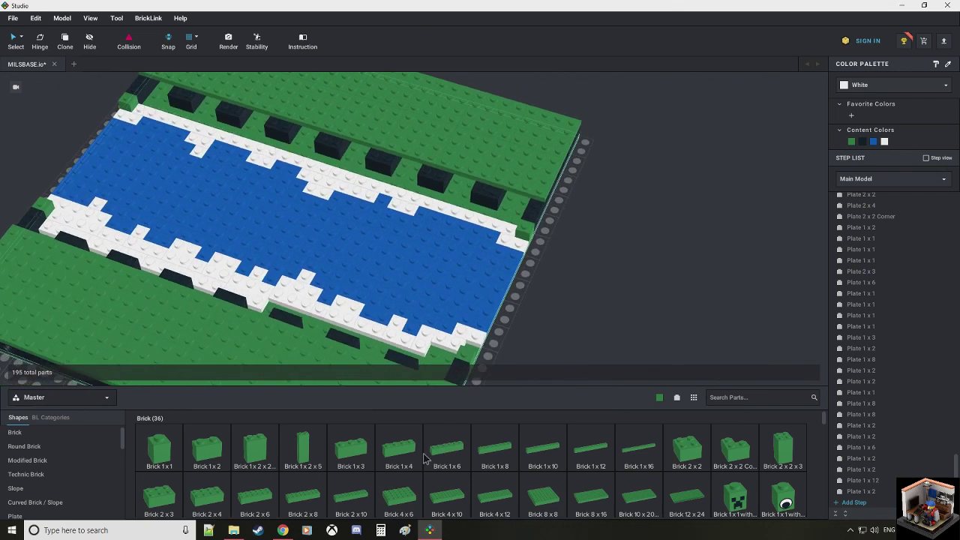
left_click(550, 455)
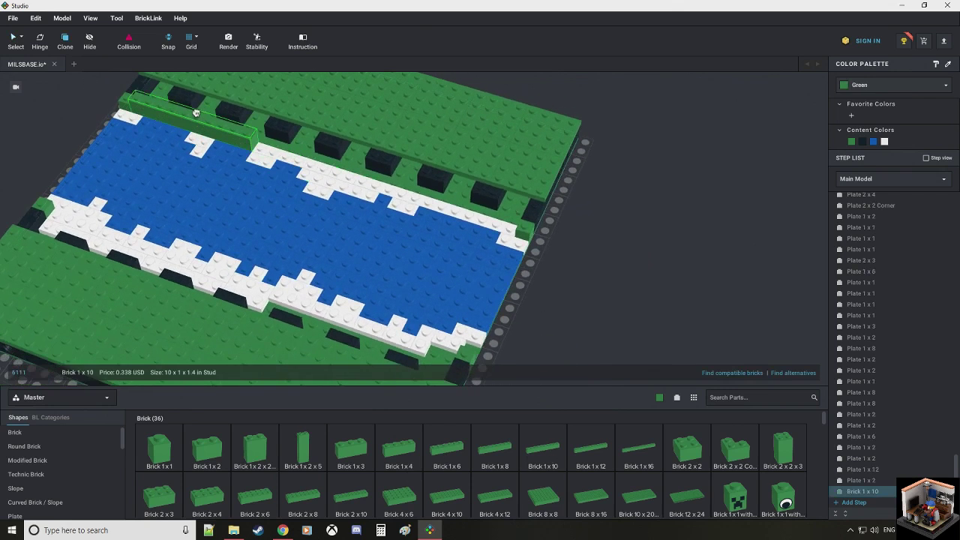
left_click(200, 108)
left_click_drag(384, 178, 452, 195)
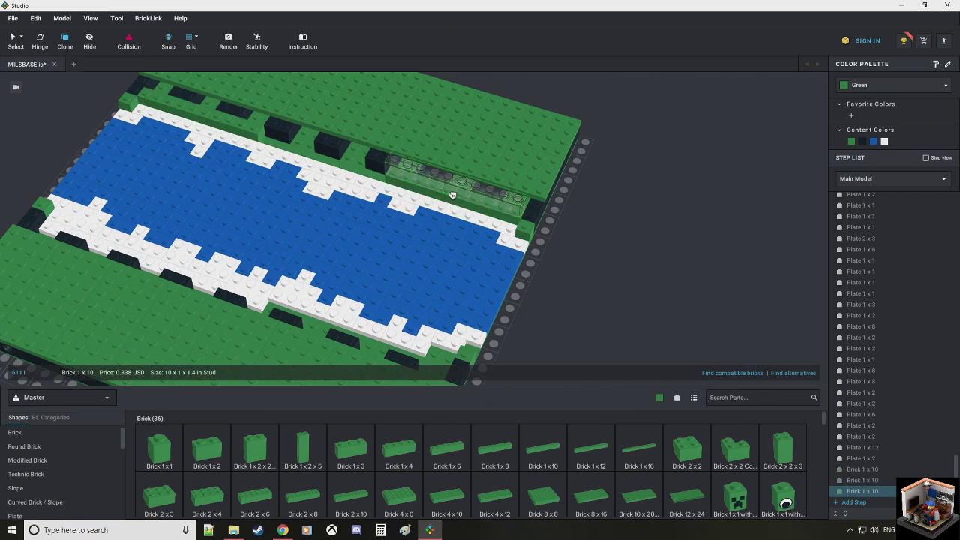
left_click(323, 152)
key("Escape")
Step: Delete the white Plate 2 x 3, the adjoining Plate 1 x 6 and the Plate 1 x 8 from the first bank
right_click_drag(607, 286, 577, 270)
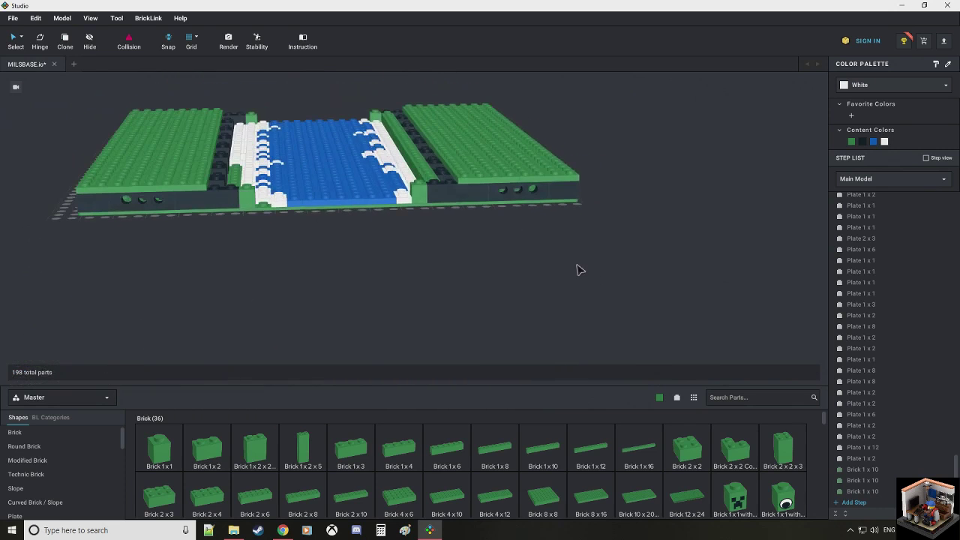
scroll(577, 270, "up", 5)
scroll(358, 249, "down", 2)
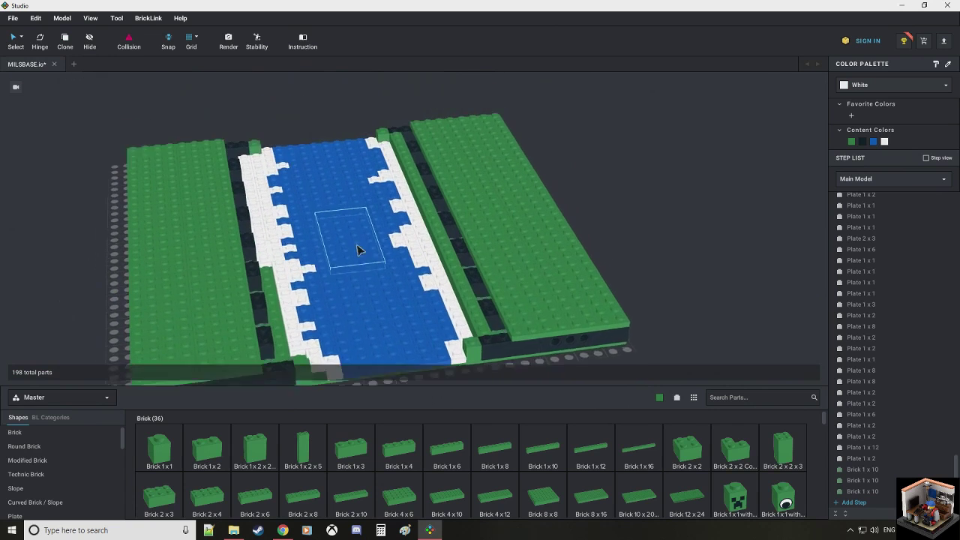
scroll(358, 250, "up", 4)
left_click(213, 306)
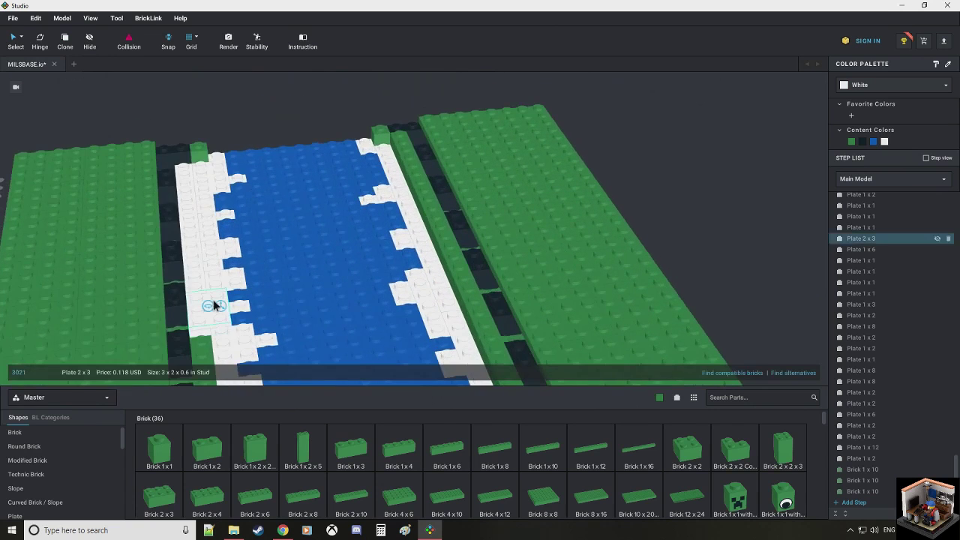
key("Delete")
left_click(196, 289)
key("Delete")
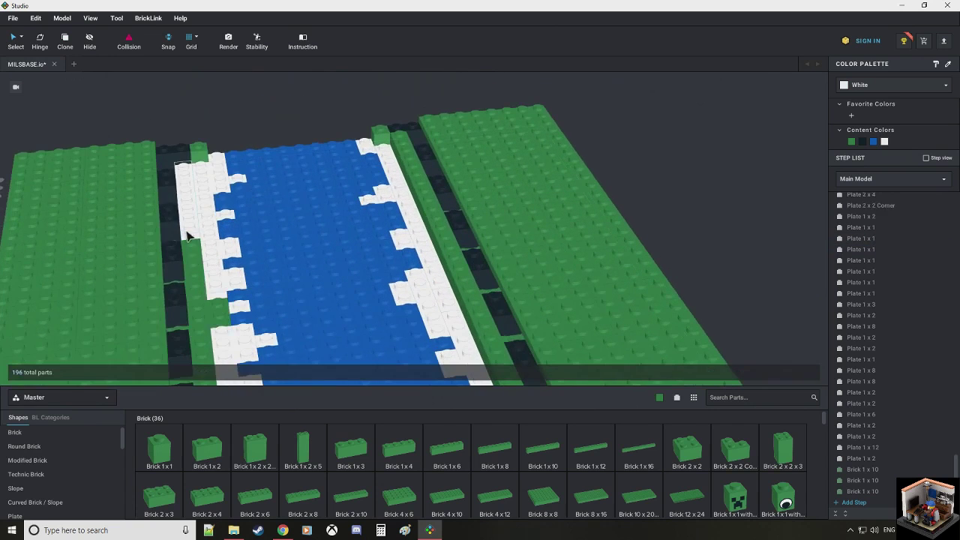
left_click(188, 235)
key("Delete")
Step: Try a blue Plate 1 x 3 in the three-stud gap in the middle of the first bank
right_click_drag(315, 210, 232, 206)
middle_click_drag(336, 188, 318, 267)
scroll(379, 317, "up", 2)
right_click_drag(389, 315, 383, 287)
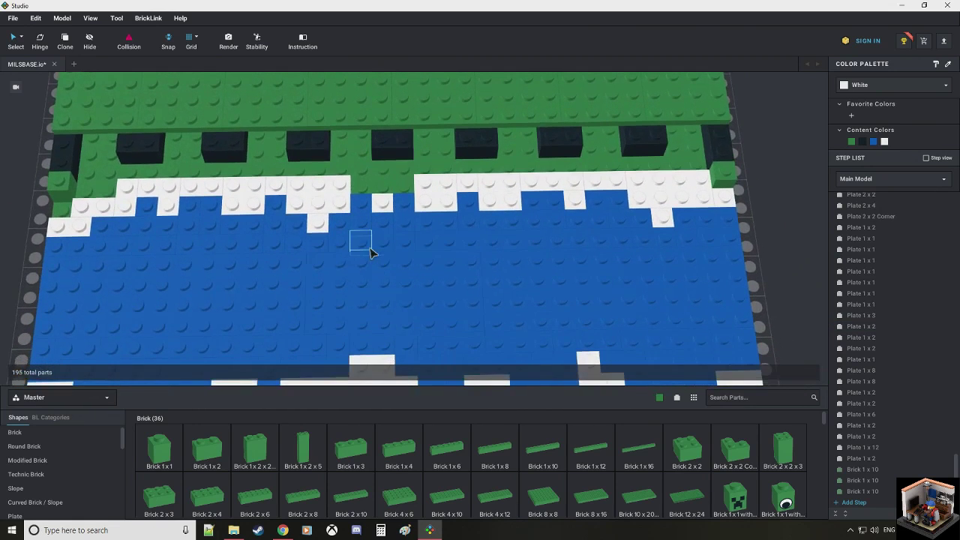
left_click(659, 398)
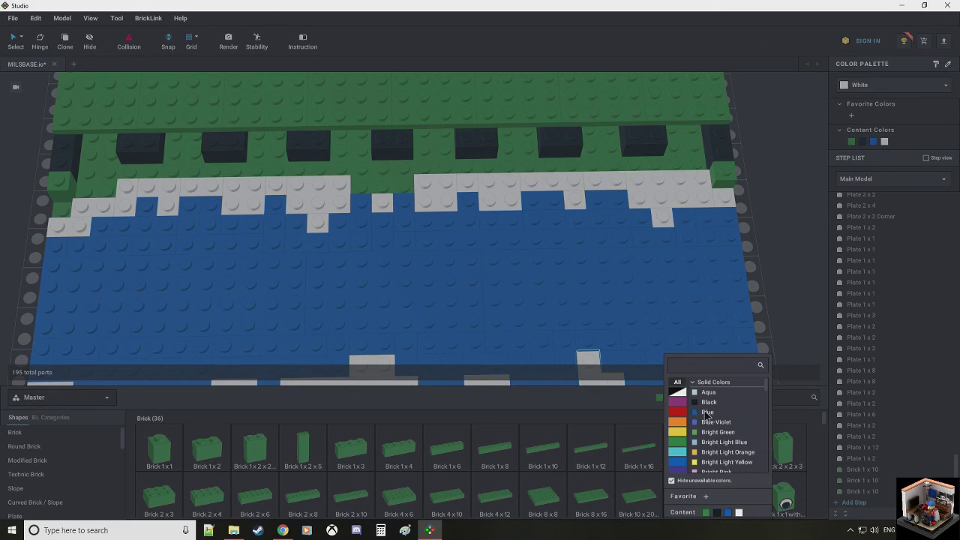
left_click(707, 411)
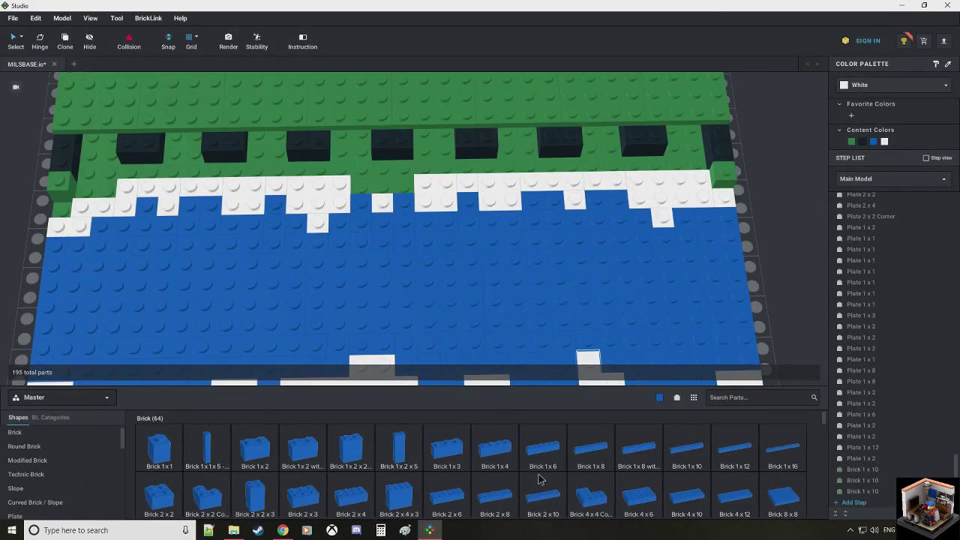
left_click(60, 515)
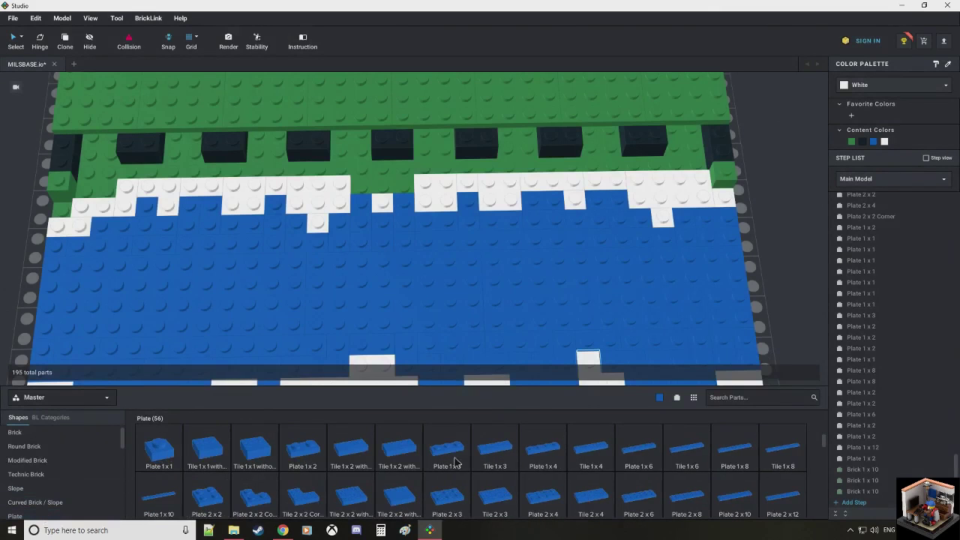
left_click_drag(455, 461, 395, 188)
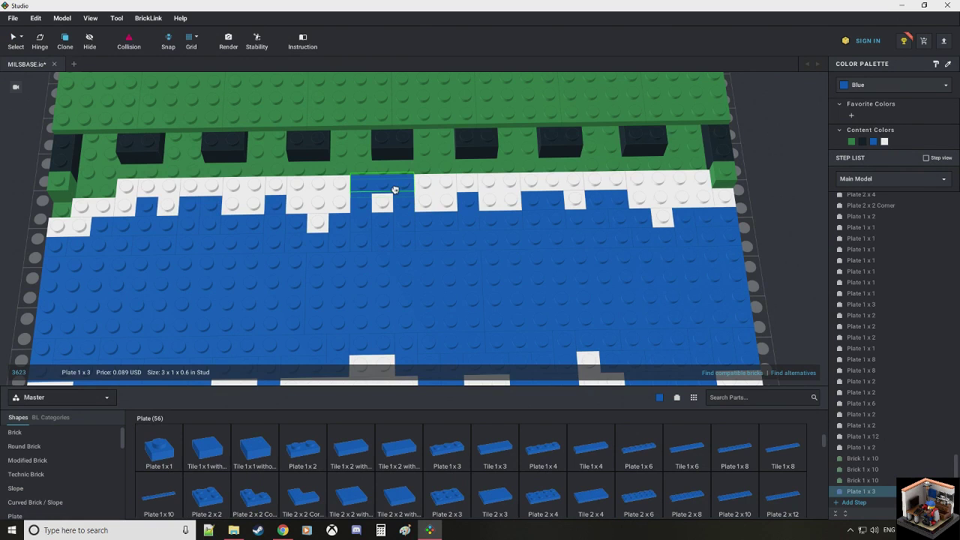
Step: Switch the part colour to white and fill the three-stud gap in the middle of the first bank with a Plate 1 x 3
left_click(659, 398)
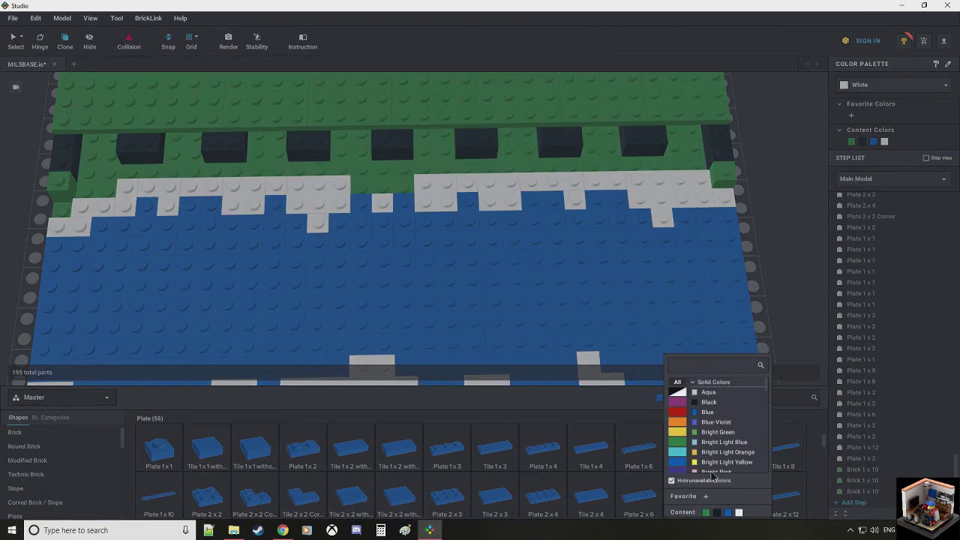
left_click(738, 513)
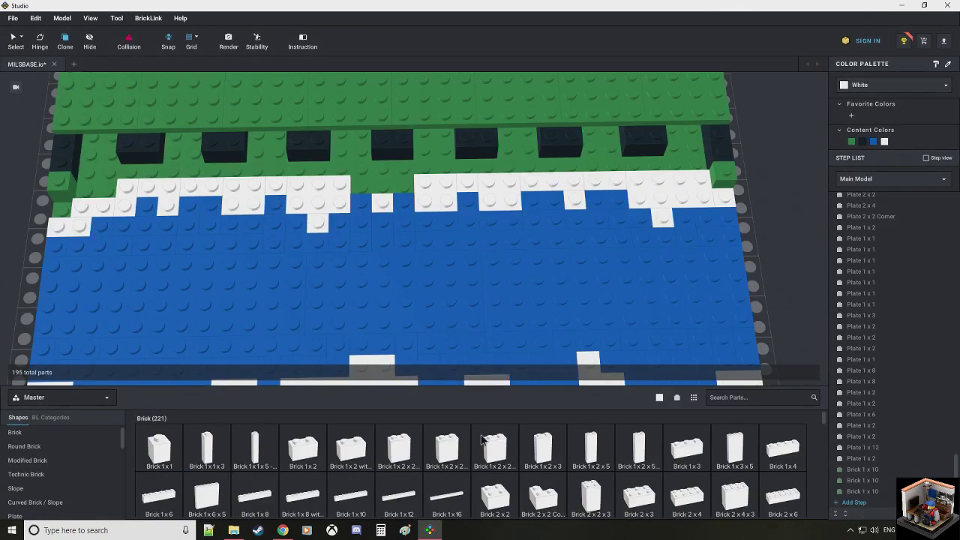
left_click(30, 514)
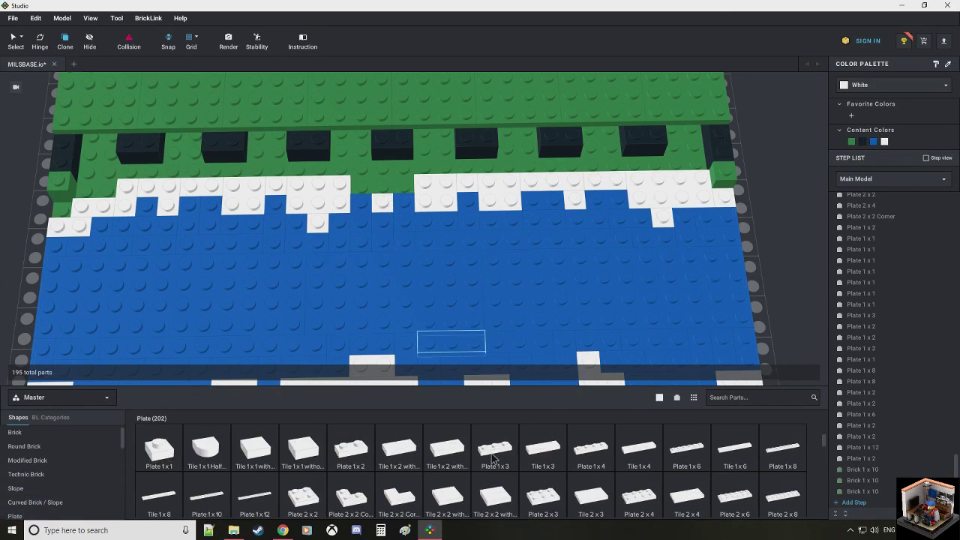
left_click(492, 455)
left_click(382, 200)
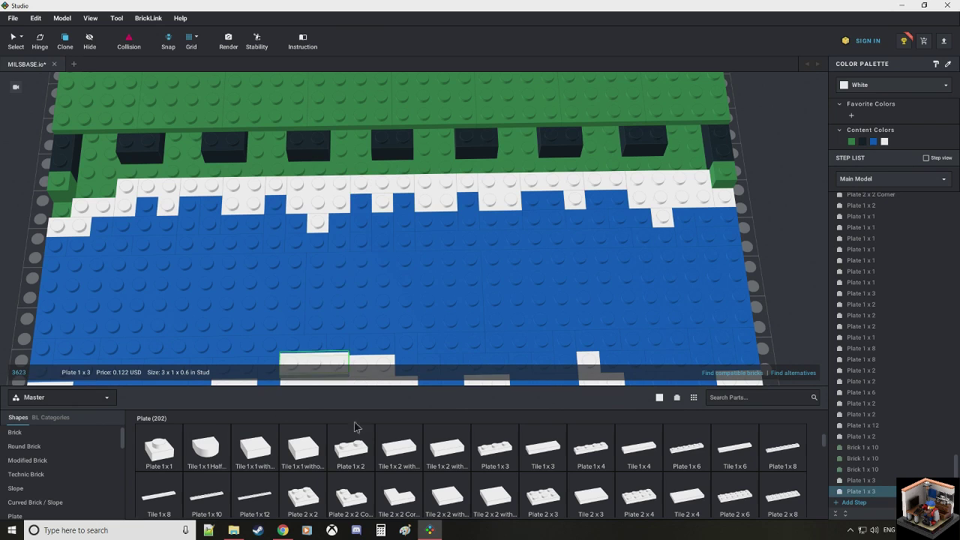
Step: Switch the part colour to green and line the back of the first bank with three Brick 1 x 10
left_click(658, 398)
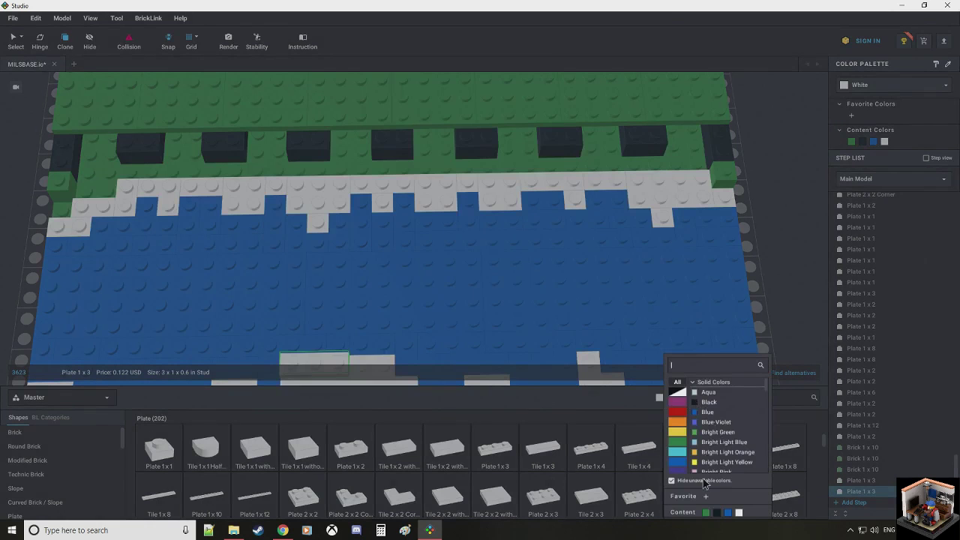
left_click(706, 512)
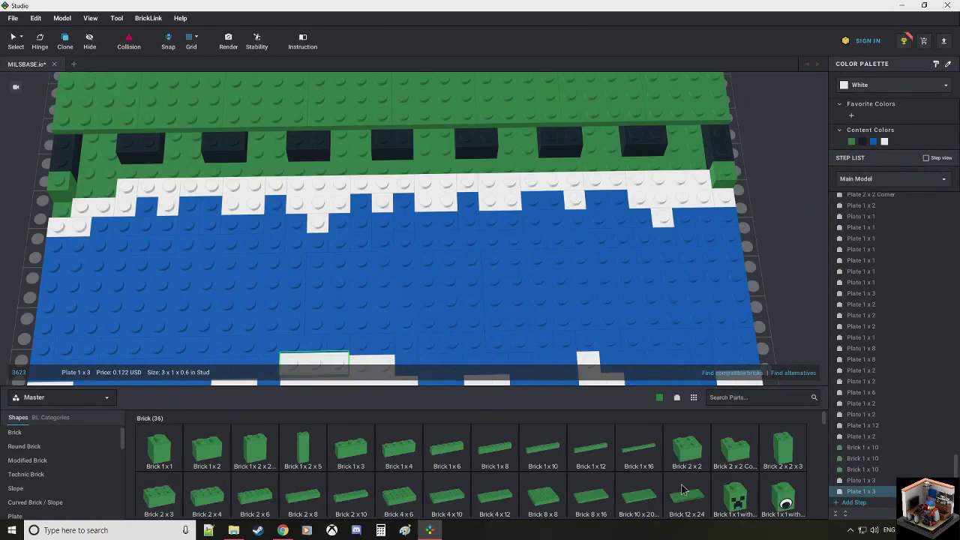
left_click_drag(631, 458, 551, 452)
left_click(551, 452)
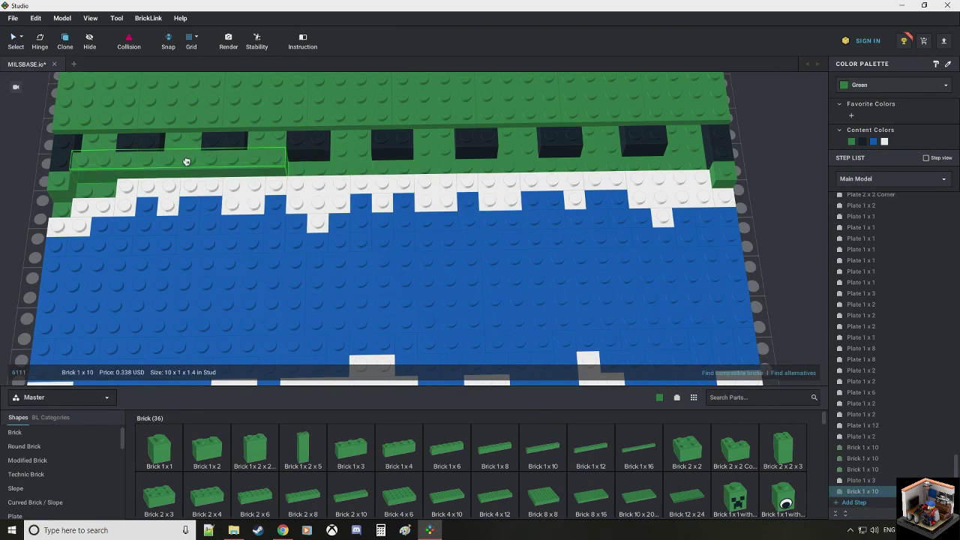
left_click(393, 176)
left_click(602, 158)
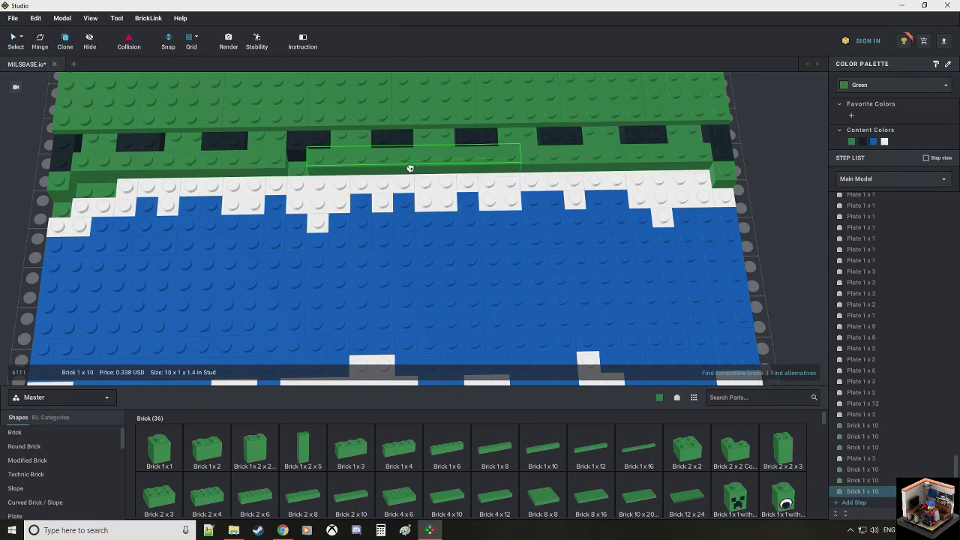
key("Escape")
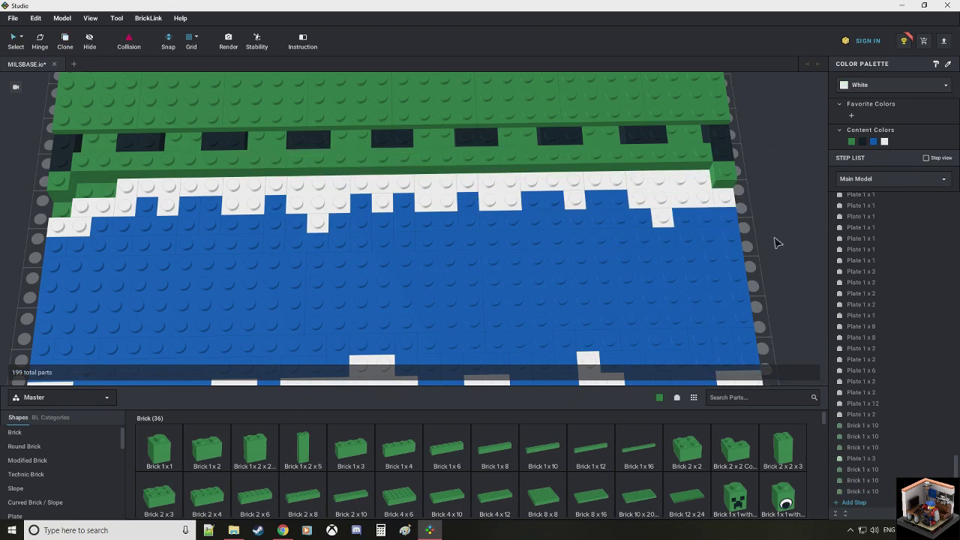
Step: Fill the notch at the far end of the first bank with a white Plate 1 x 2 and a white Plate 1 x 1
right_click_drag(776, 241, 752, 230)
middle_click_drag(565, 350, 425, 219)
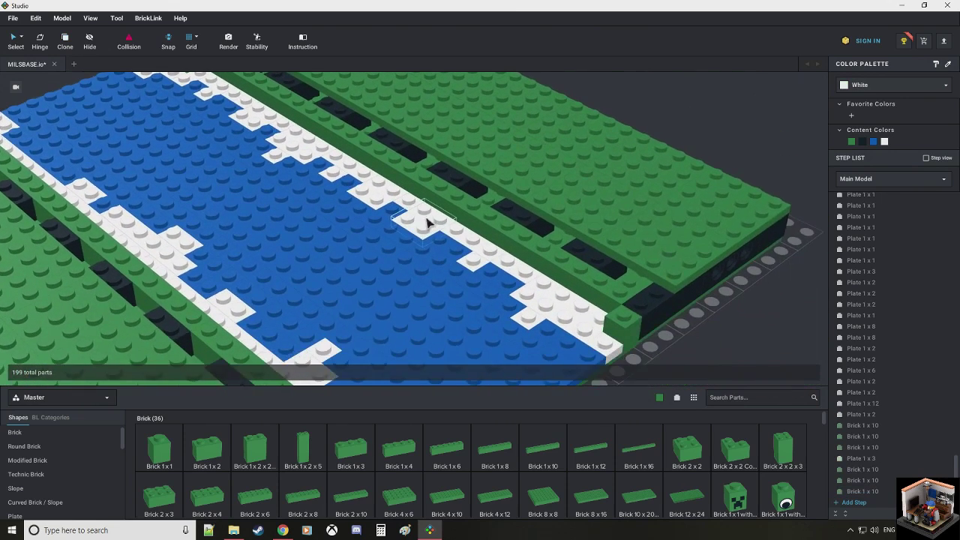
scroll(421, 216, "down", 2)
scroll(422, 217, "down", 3)
right_click_drag(288, 164, 295, 198)
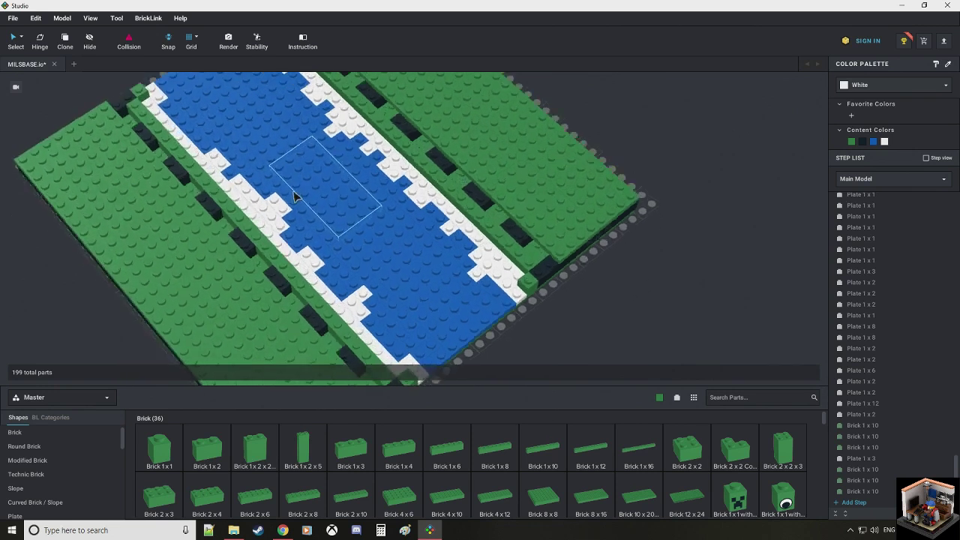
middle_click_drag(300, 202, 448, 384)
scroll(381, 213, "up", 3)
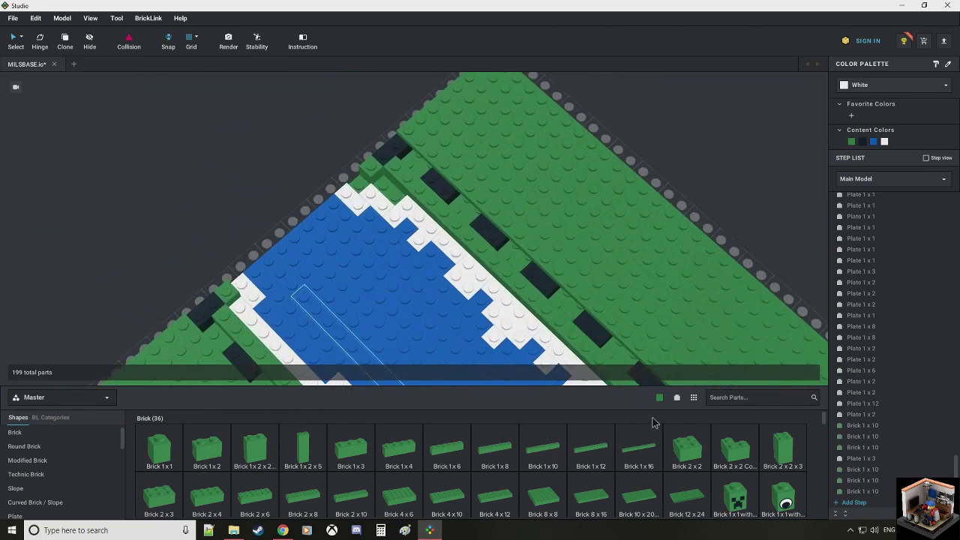
left_click(658, 397)
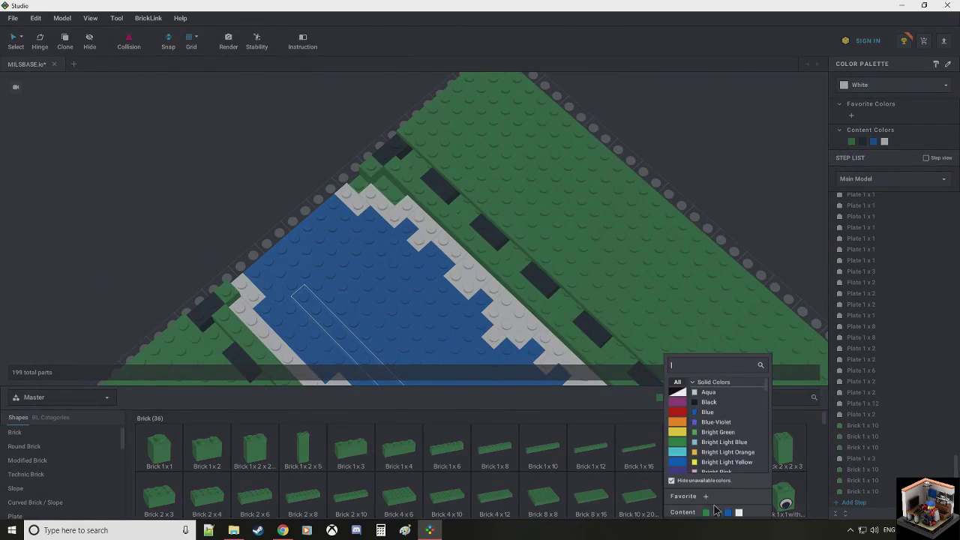
left_click(739, 511)
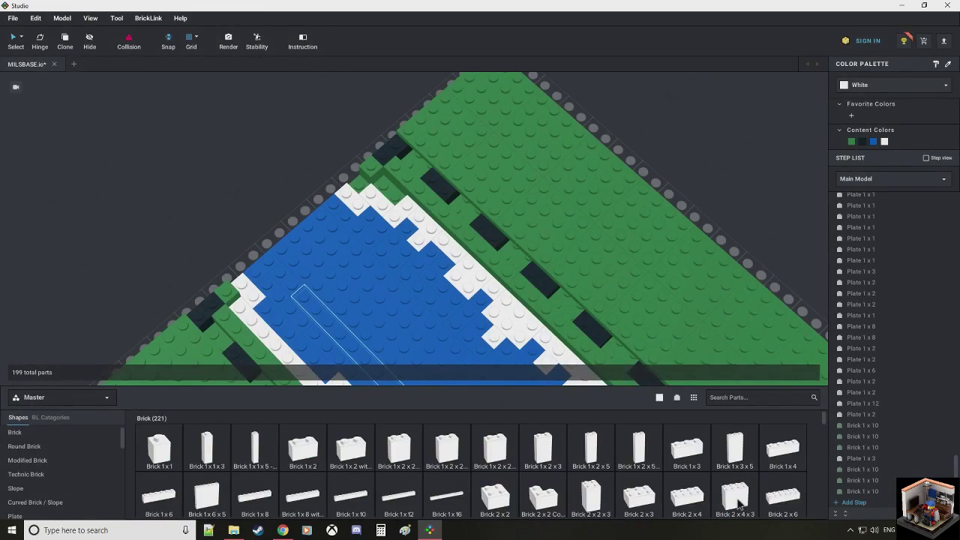
left_click(55, 501)
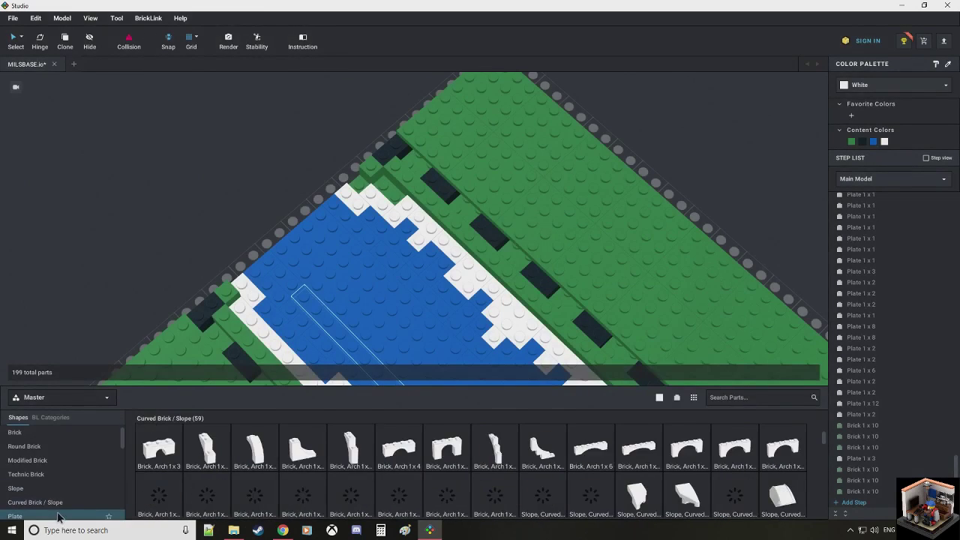
left_click(37, 515)
left_click(352, 445)
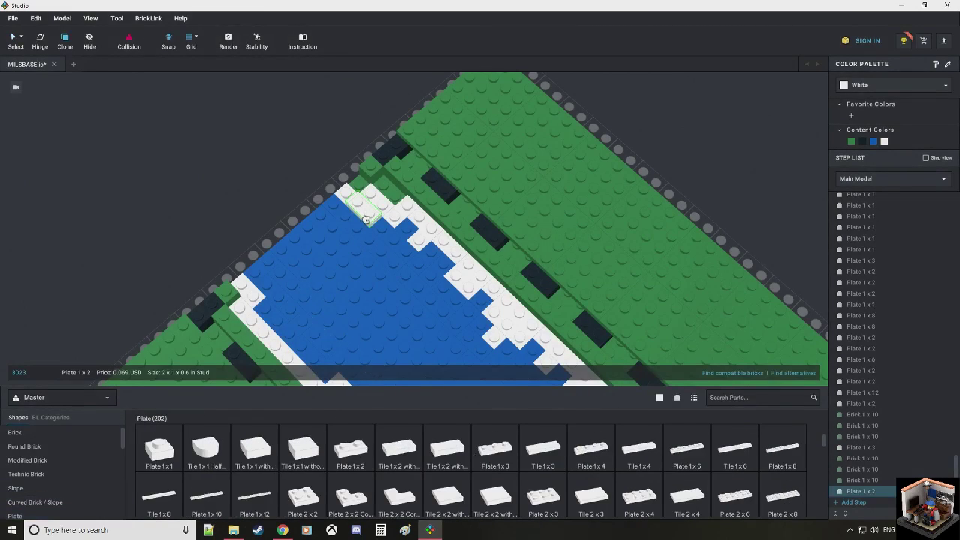
left_click(391, 192)
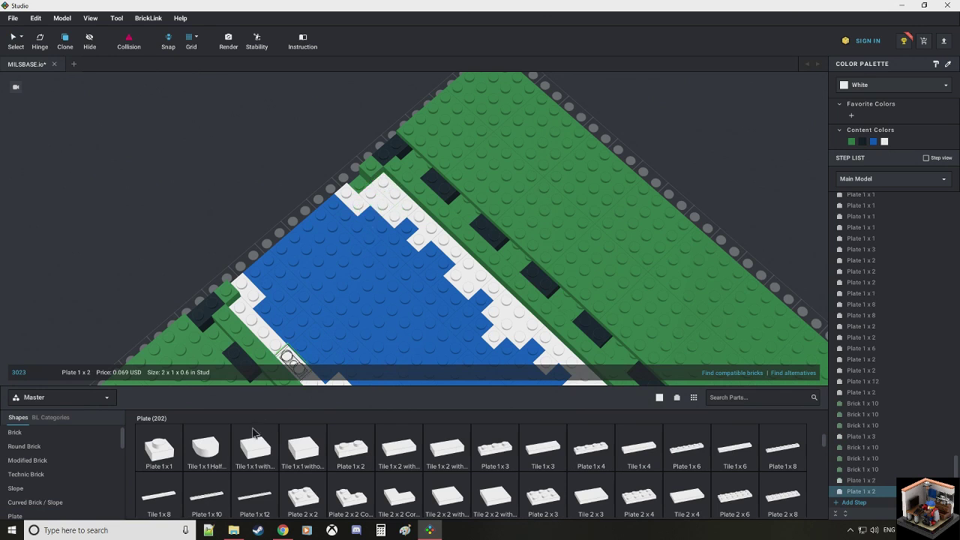
left_click(158, 450)
key("Escape")
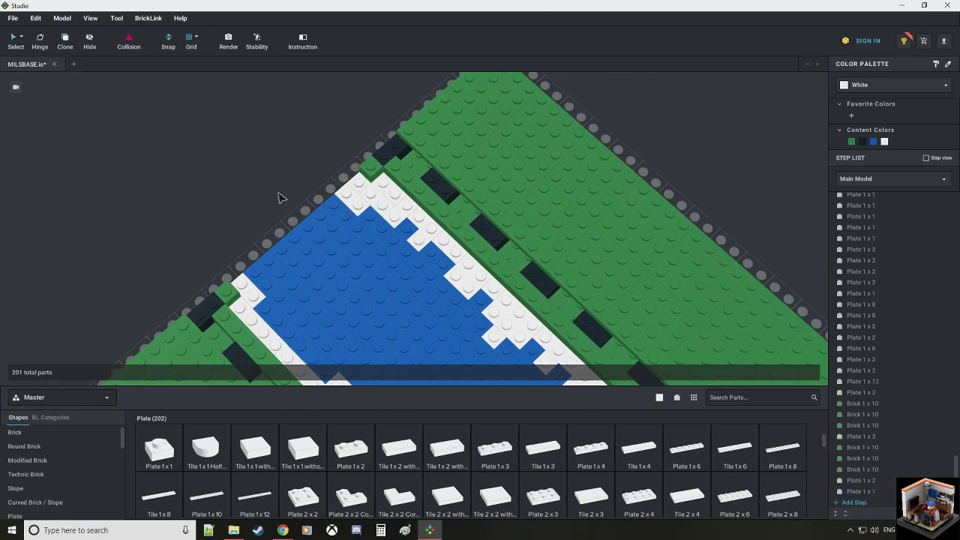
Step: Switch the part colour to green and lay a Plate 2 x 3 over the white plates near the end of the second bank
scroll(284, 200, "down", 5)
middle_click_drag(498, 289, 413, 196)
right_click_drag(412, 195, 370, 201)
scroll(367, 203, "up", 3)
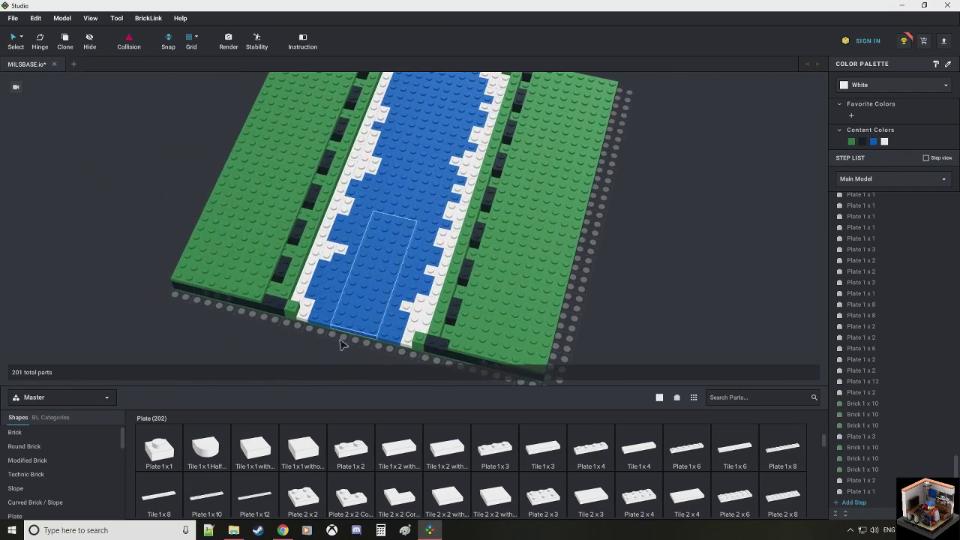
left_click(659, 396)
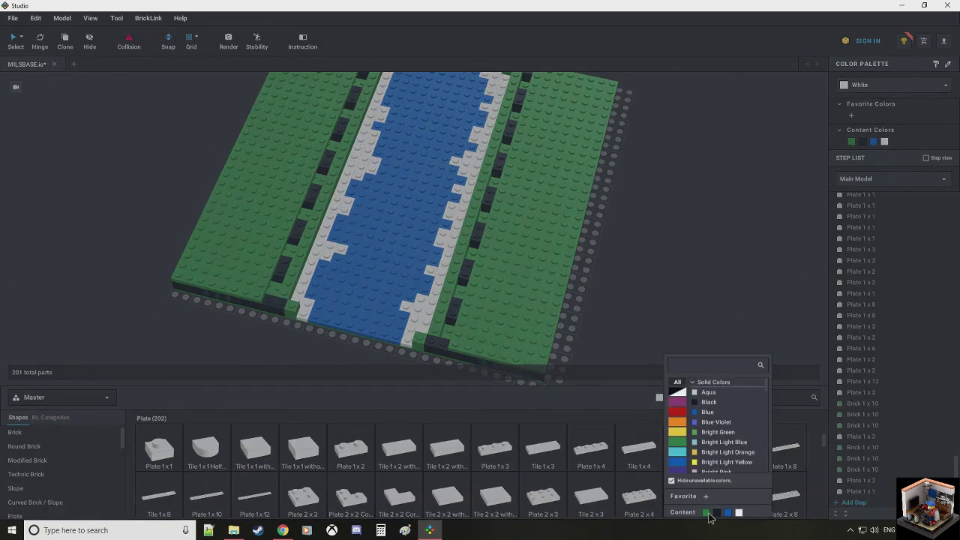
right_click_drag(654, 340, 657, 315)
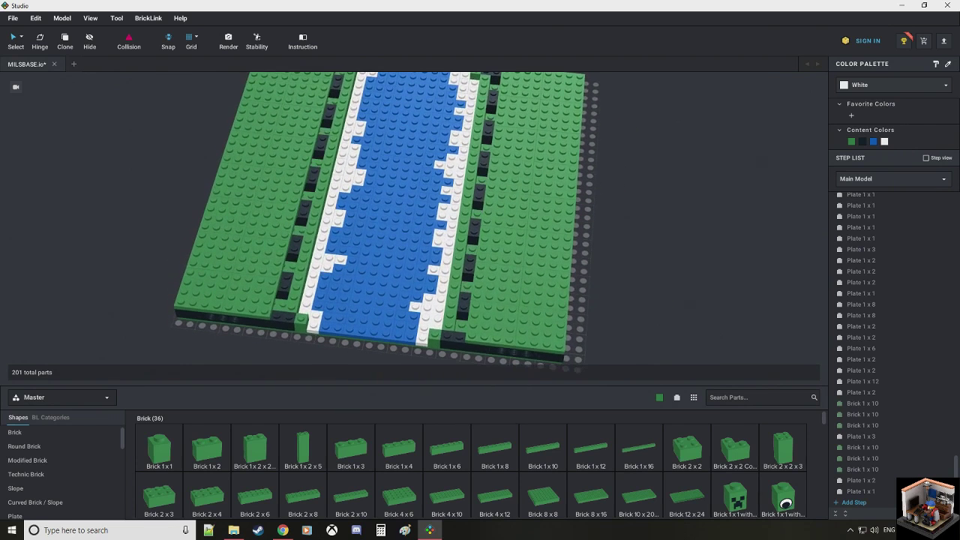
left_click(22, 516)
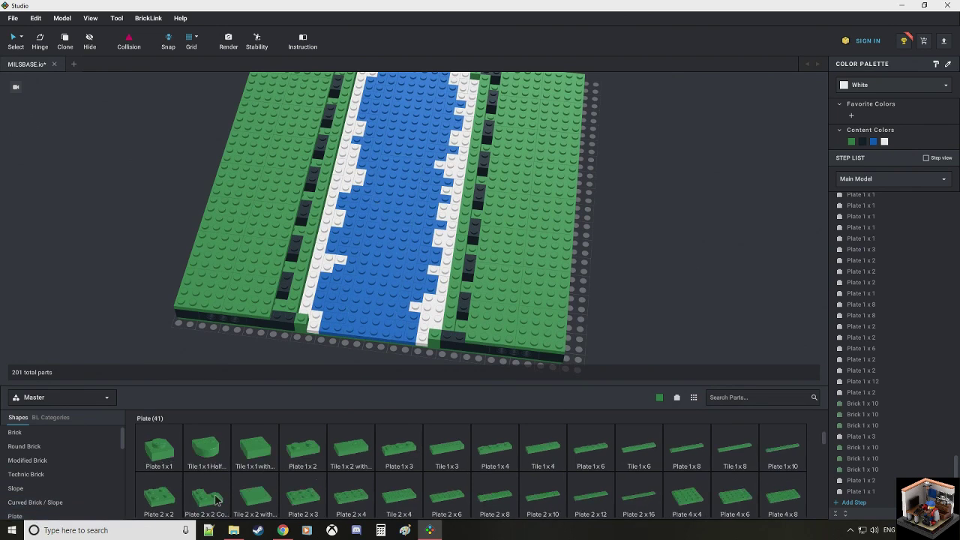
left_click_drag(294, 507, 318, 294)
left_click(316, 303)
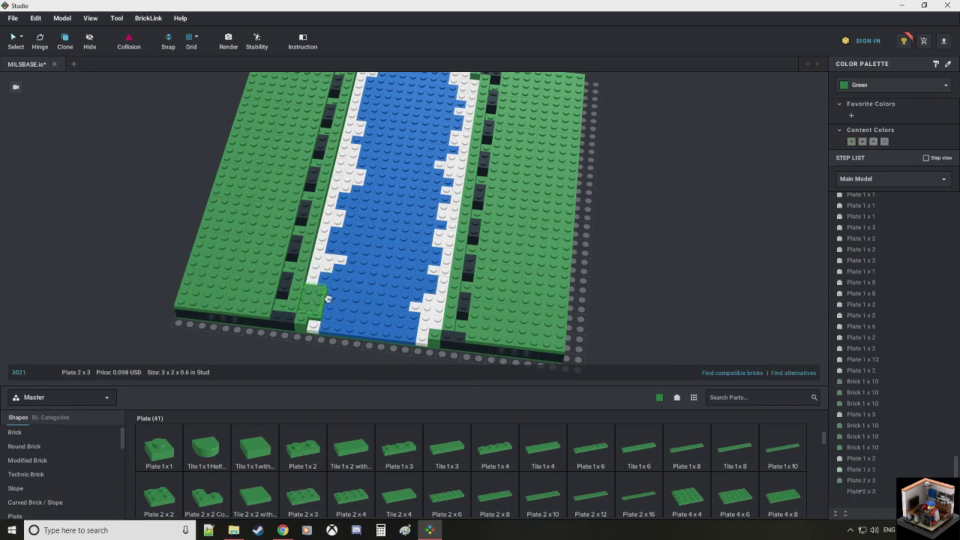
Step: Lay three green Plate 2 x 3 over the near end of the first bank, with the one closest to the edge turned crosswise
right_click_drag(408, 274, 405, 282)
left_click(408, 283)
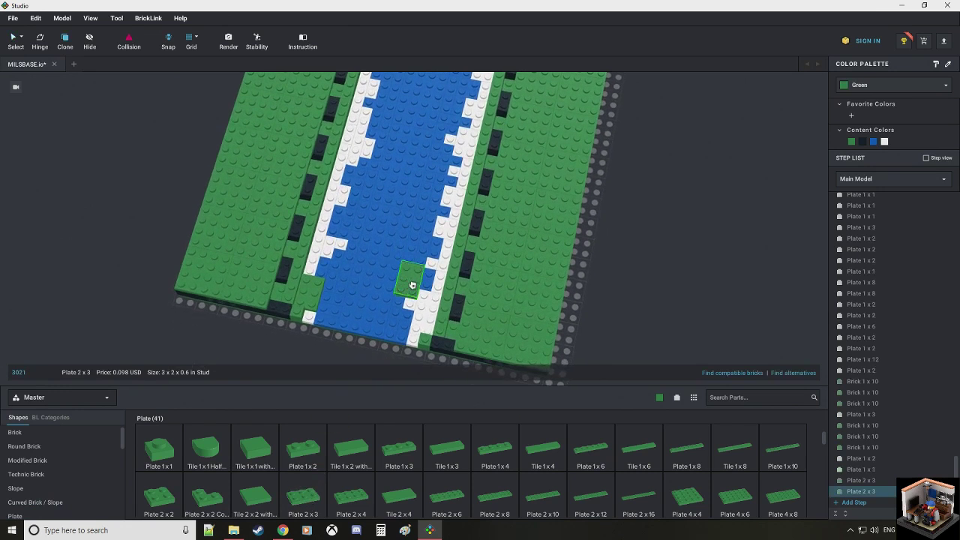
left_click_drag(412, 285, 420, 324)
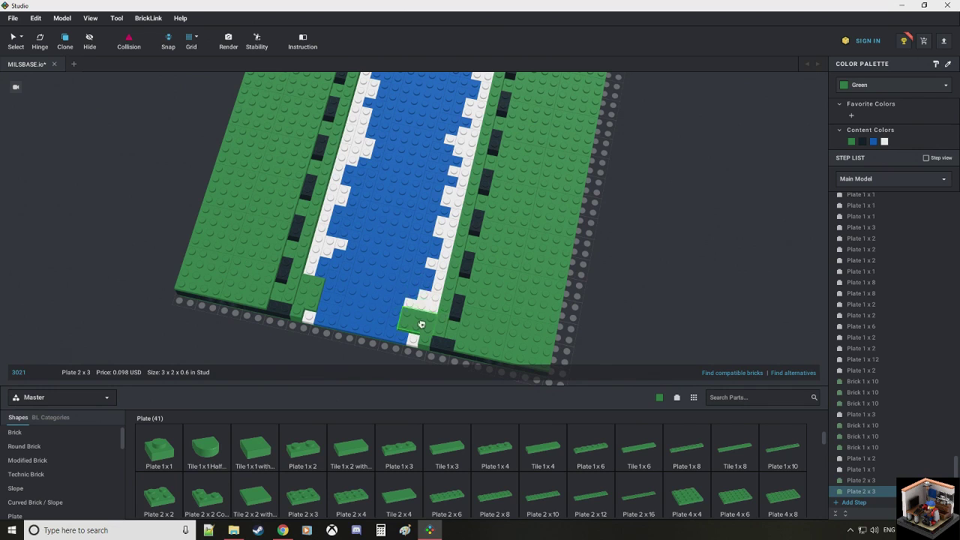
key("ctrl+v")
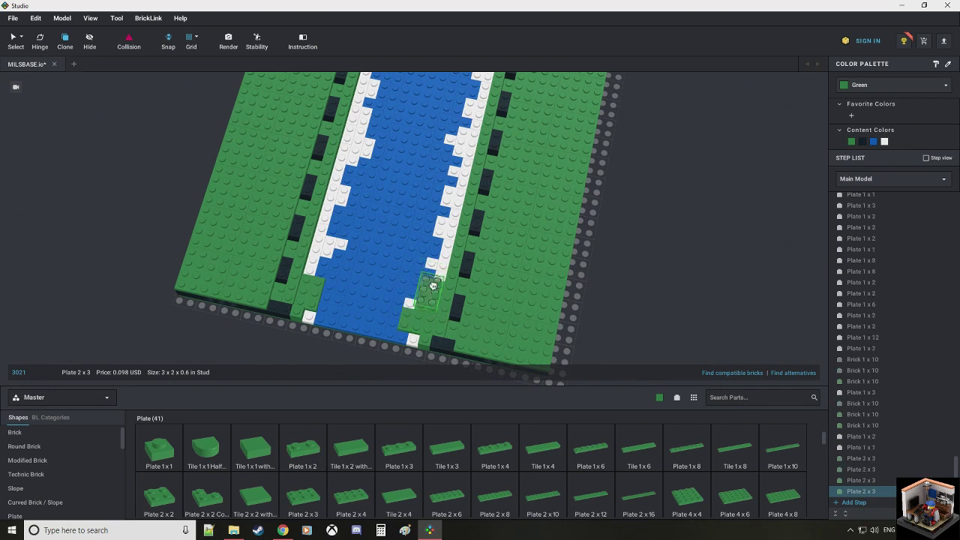
left_click(442, 242)
key("ctrl+v")
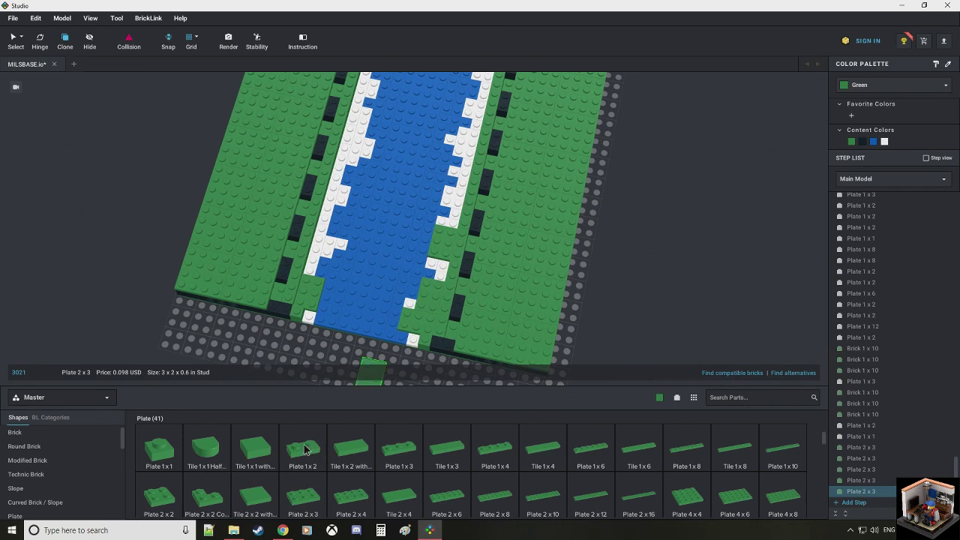
Step: Fill the gap between the green Plate 2 x 3 pieces on the first bank with a green Plate 1 x 2
left_click(305, 448)
right_click_drag(363, 296, 434, 285)
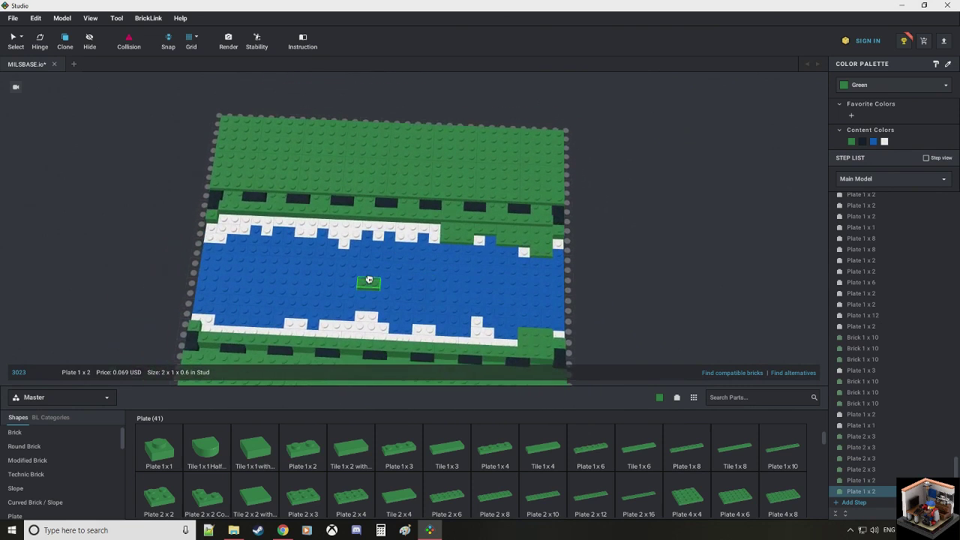
middle_click_drag(344, 280, 368, 298)
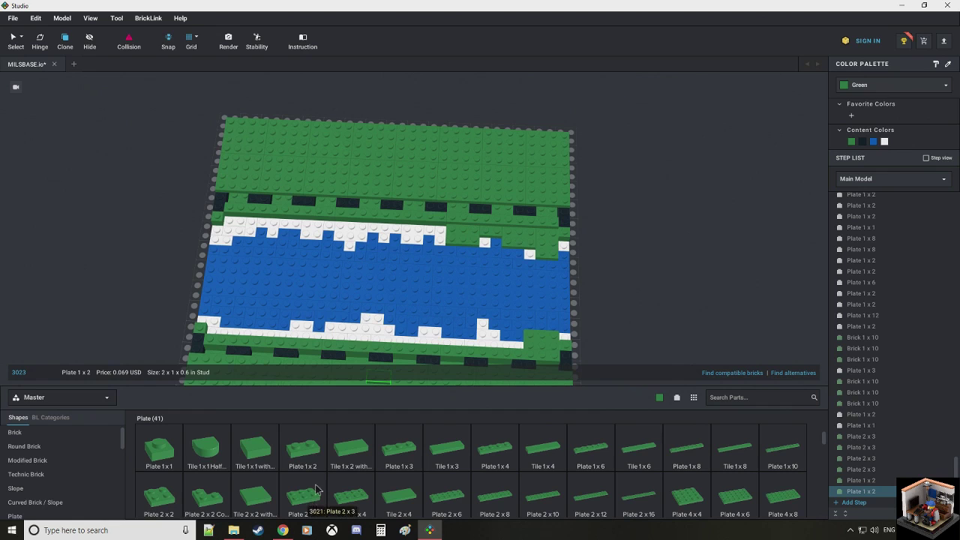
Step: Cover the far end of the first bank with three green Plate 2 x 2 and fill the two white single-stud gaps with Plate 1 x 1
left_click(172, 501)
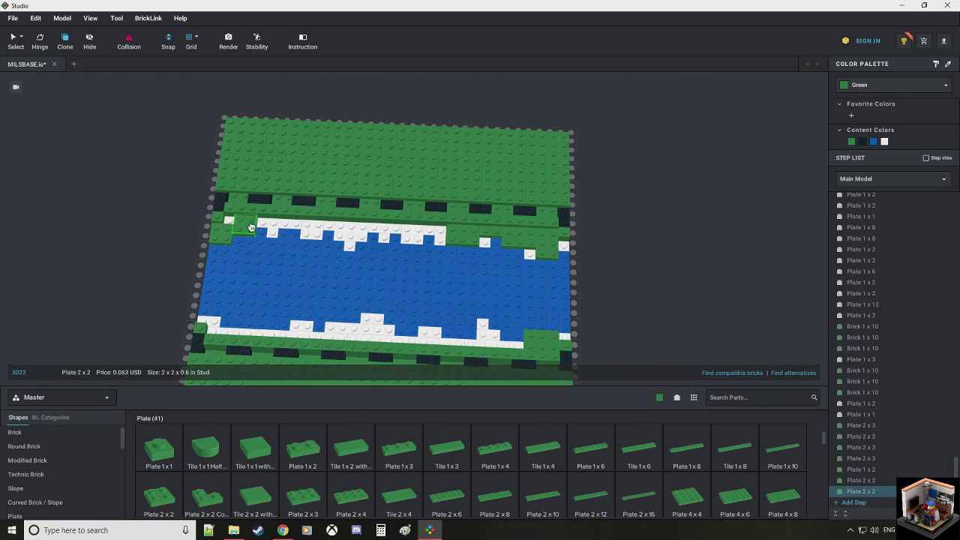
left_click(252, 227)
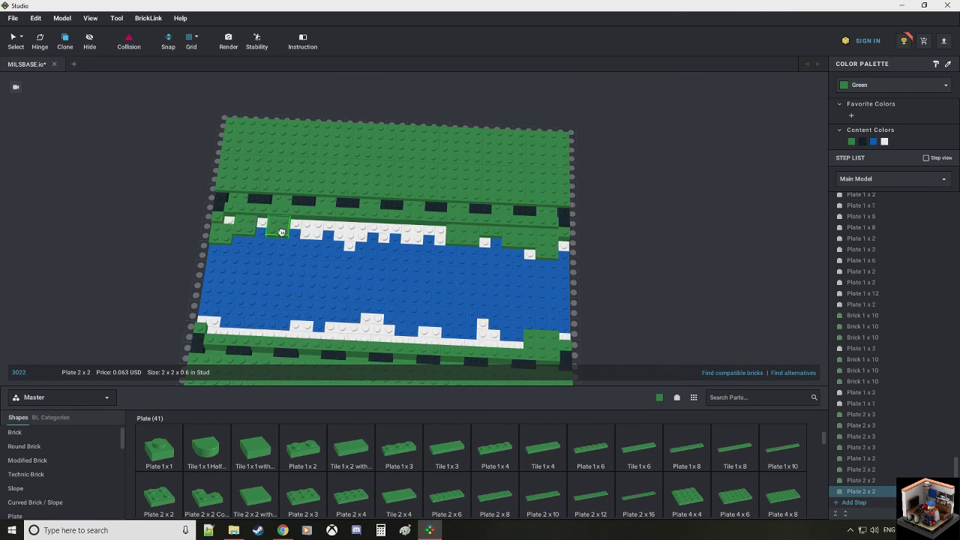
left_click(160, 450)
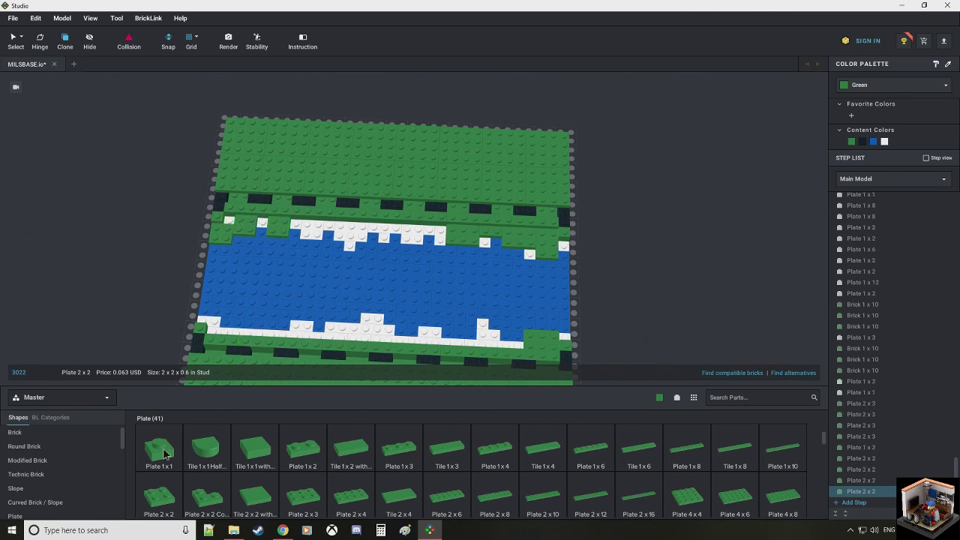
left_click(263, 222)
left_click(228, 220)
Step: Extend the green cover along the first bank with a Plate 1 x 2, two Plate 2 x 2 and a Plate 1 x 1
scroll(296, 273, "up", 2)
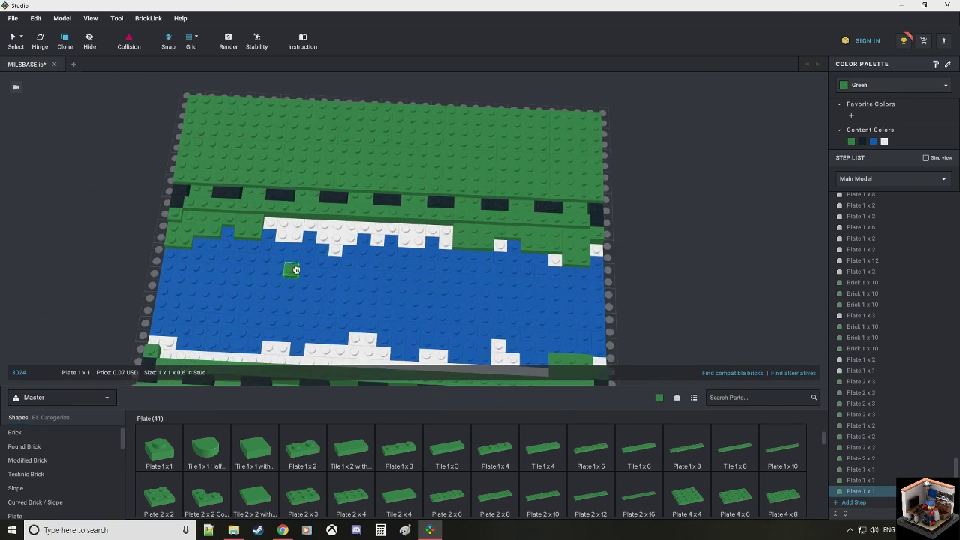
right_click_drag(295, 271, 293, 261)
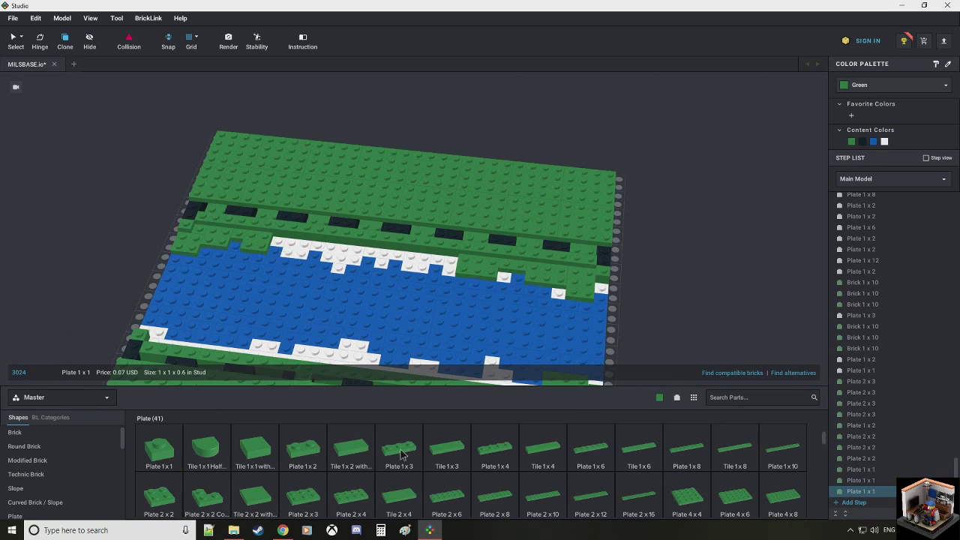
left_click(308, 444)
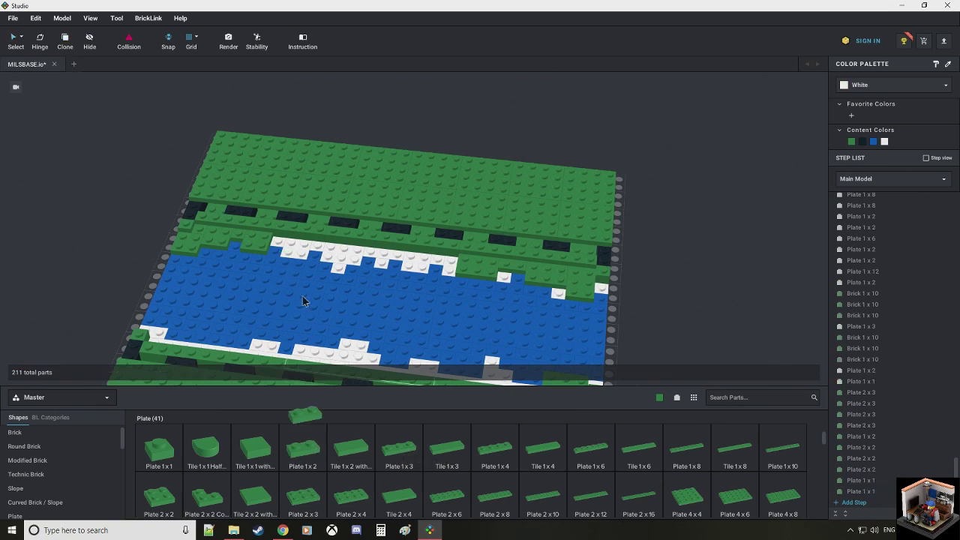
left_click(285, 243)
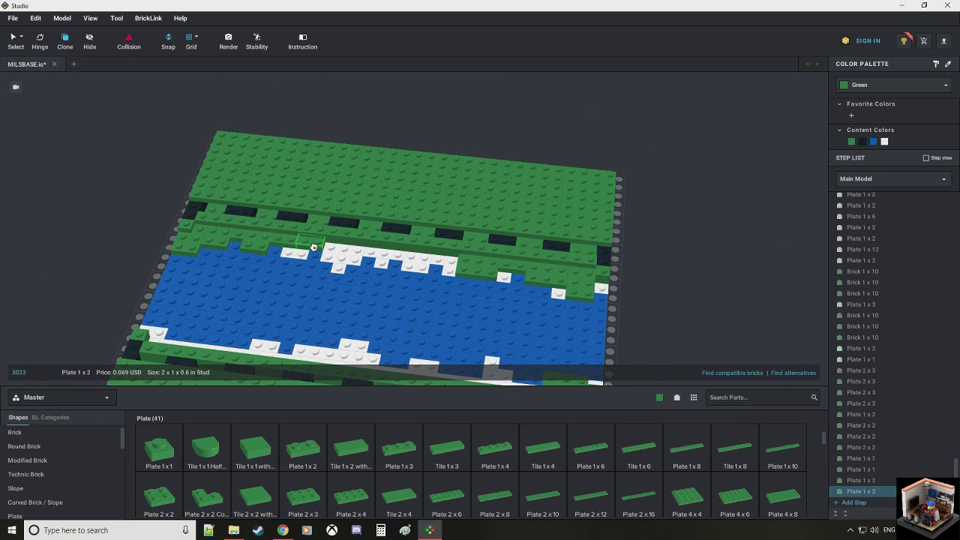
left_click(296, 335)
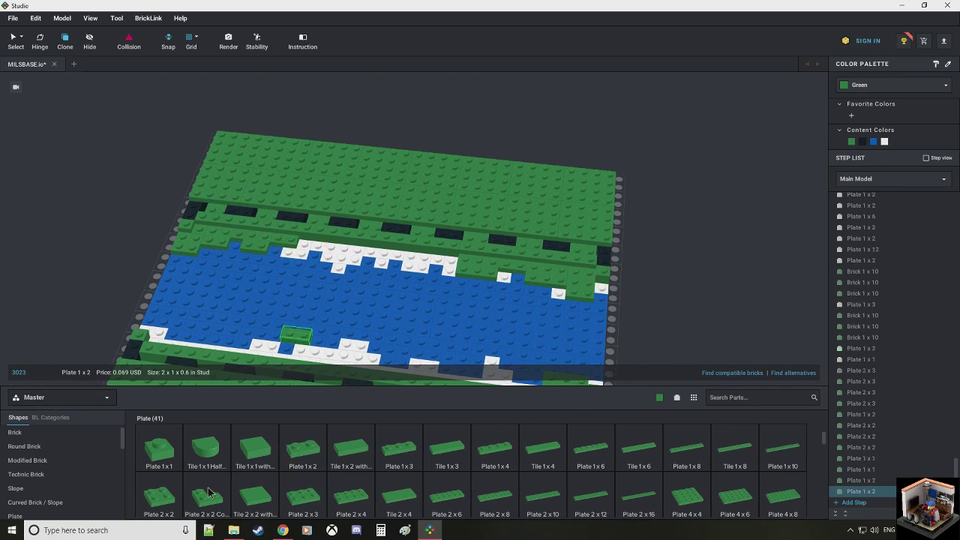
left_click(166, 501)
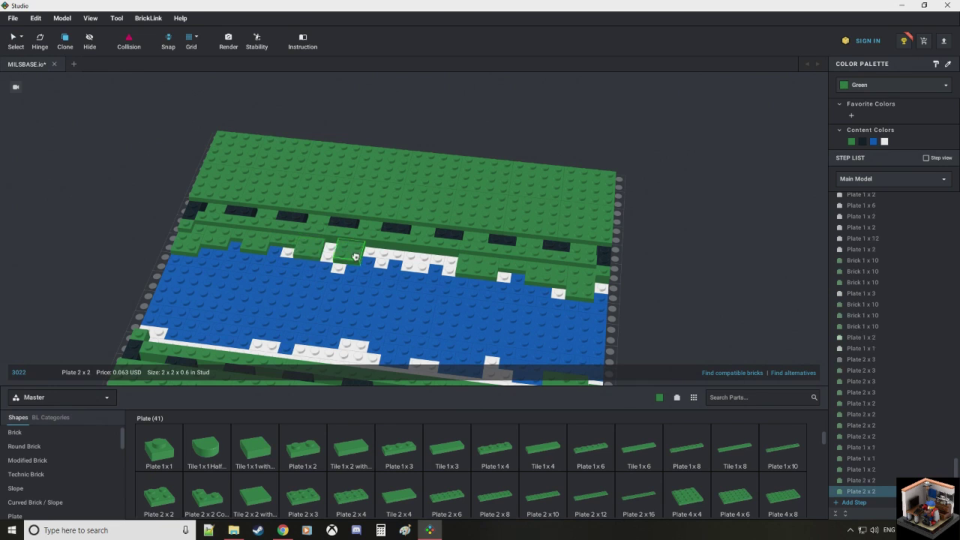
left_click(356, 257)
left_click(169, 450)
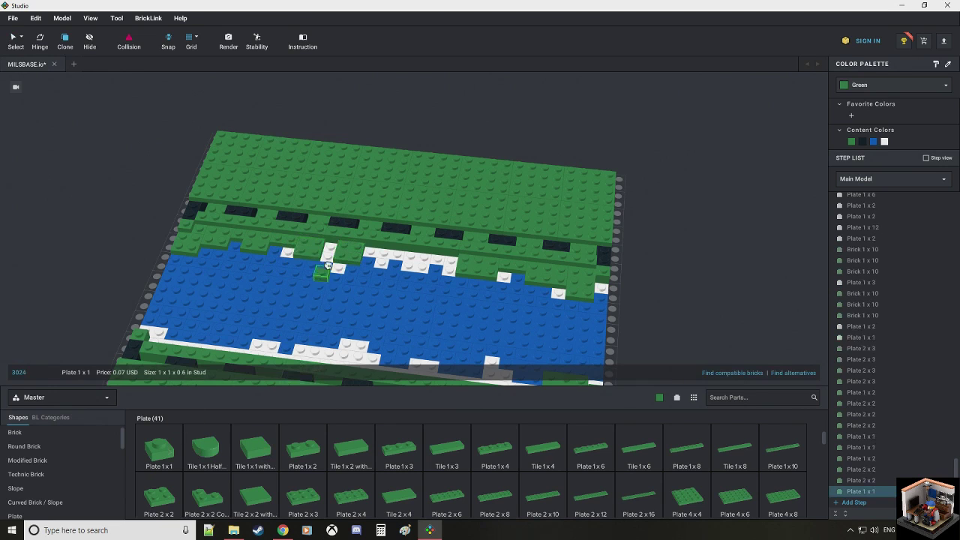
left_click(334, 247)
Step: Close the remaining white back row of the first bank with two green Plate 1 x 2 and a Plate 1 x 3
right_click_drag(357, 264, 361, 281)
middle_click_drag(370, 288, 332, 290)
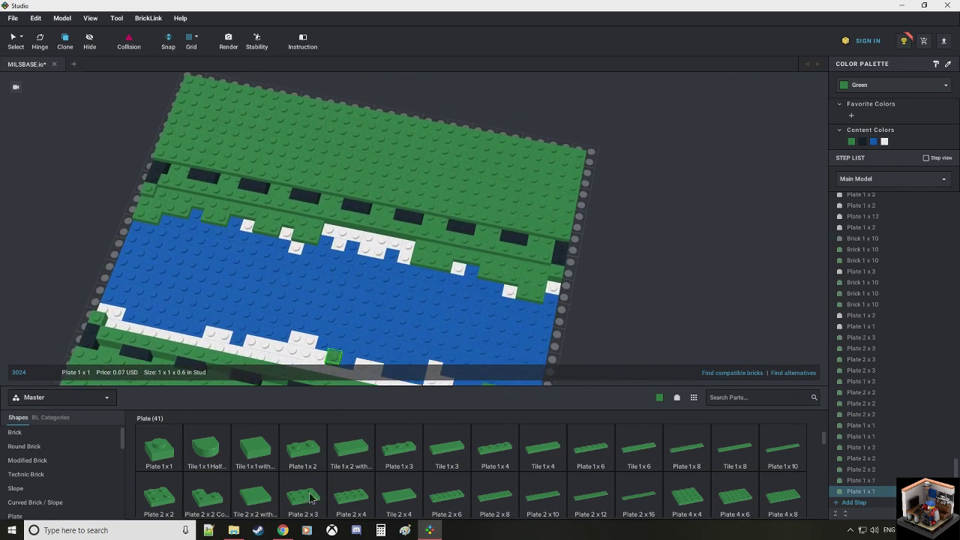
left_click(307, 451)
left_click(352, 231)
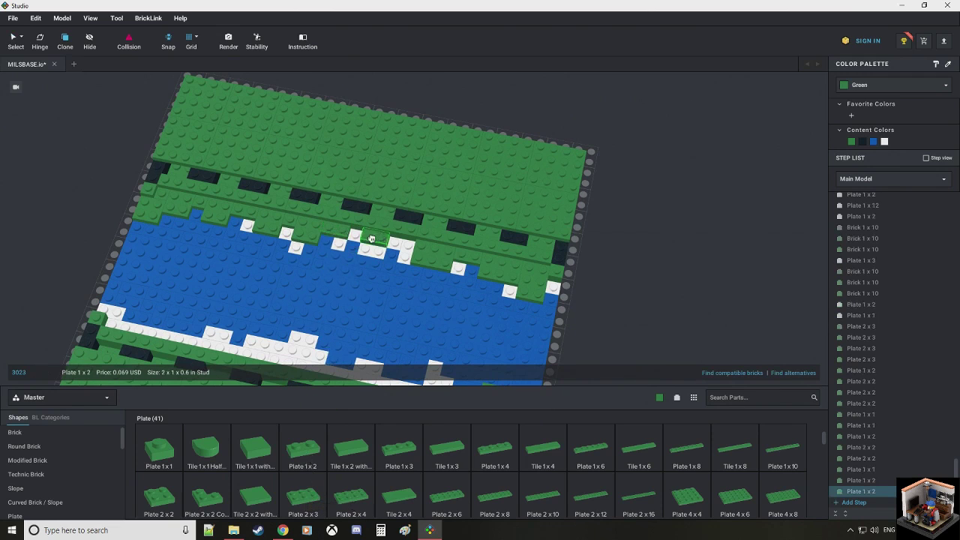
left_click(370, 235)
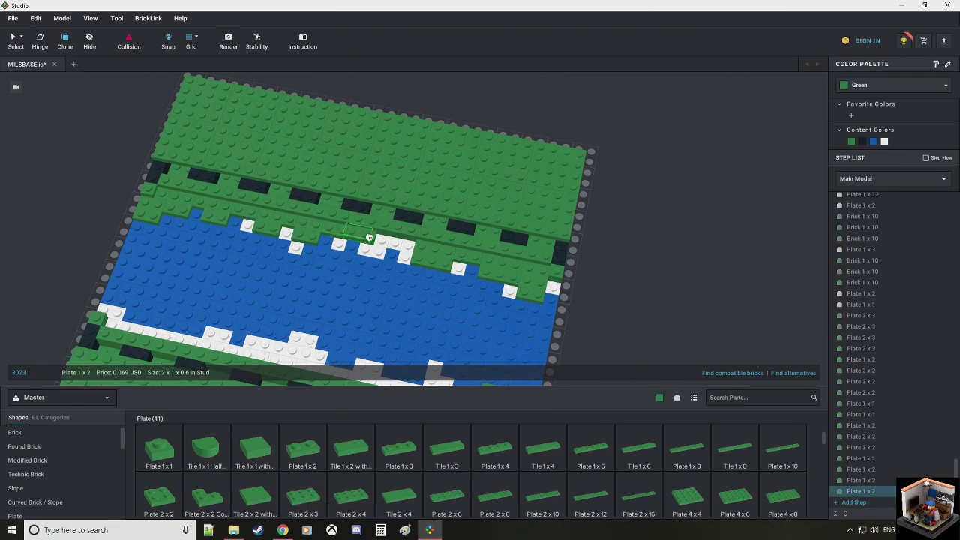
left_click(387, 456)
left_click(392, 244)
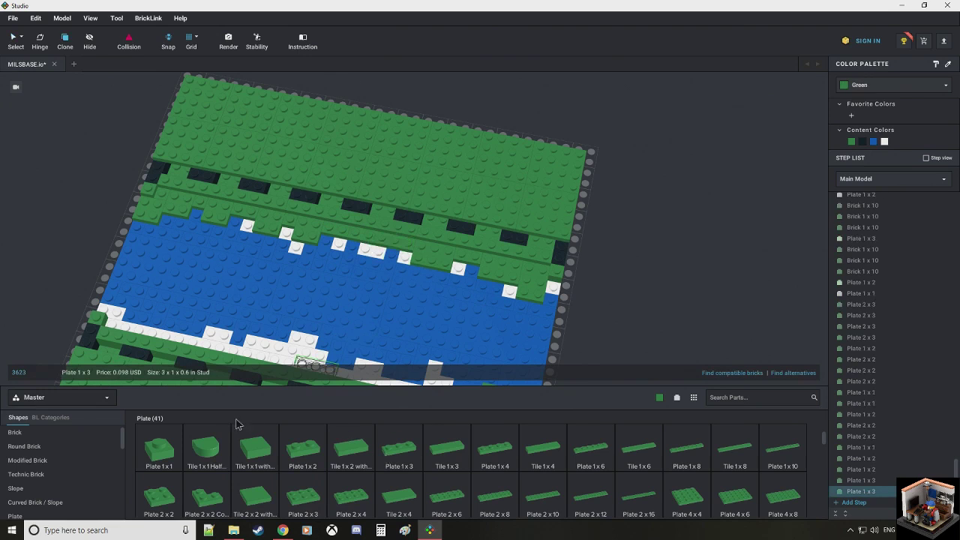
left_click(158, 450)
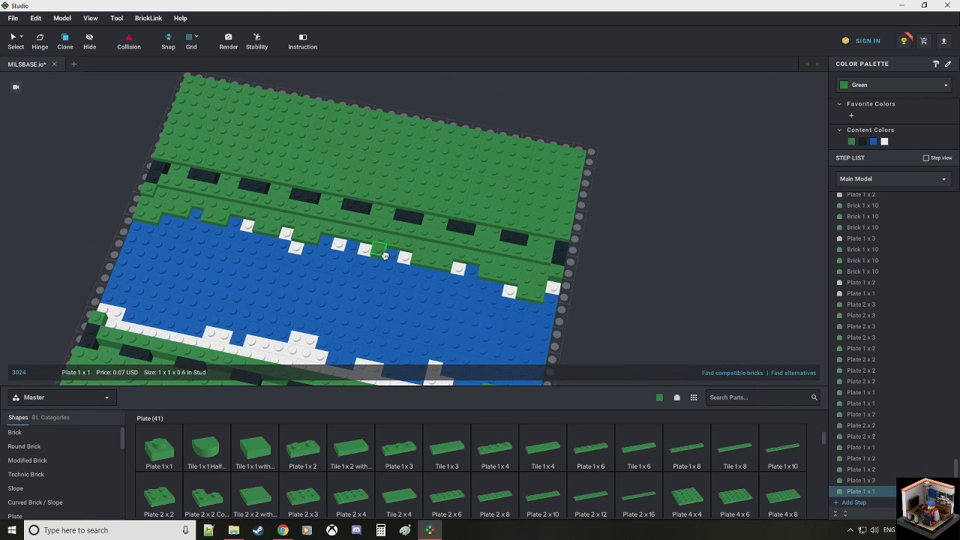
Step: On the second bank, lay a green Plate 1 x 3 along the back row and a Plate 1 x 1 on the white bulge in front
middle_click_drag(406, 315, 409, 252)
right_click_drag(408, 253, 342, 259)
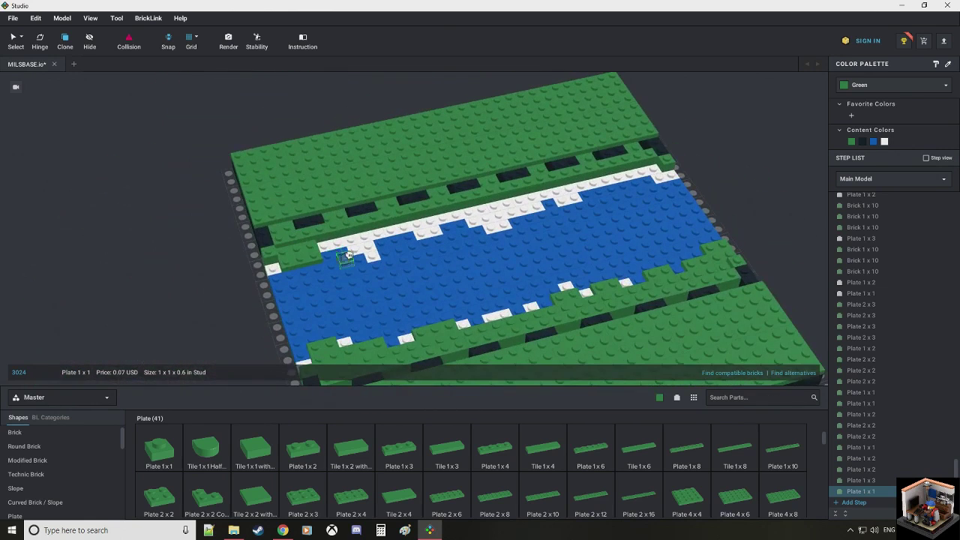
left_click(401, 454)
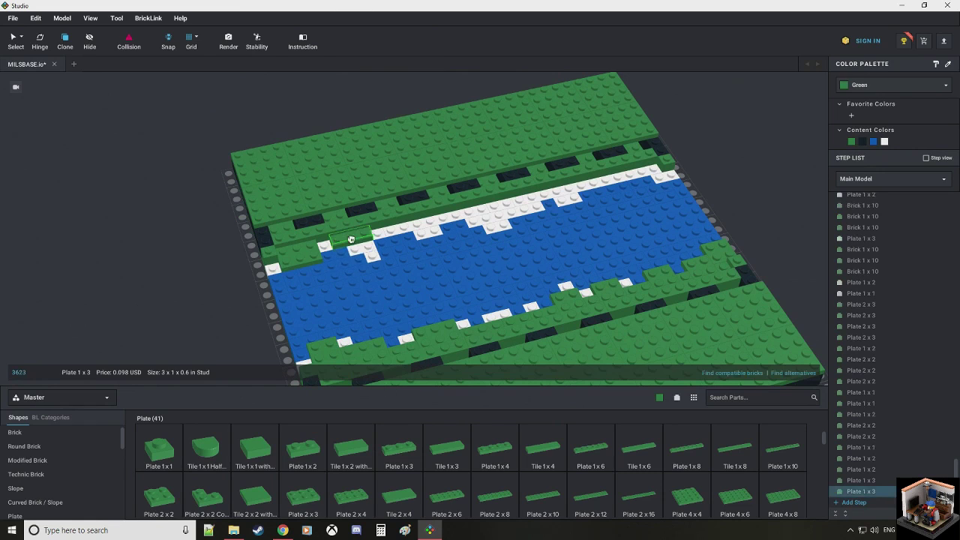
left_click(351, 238)
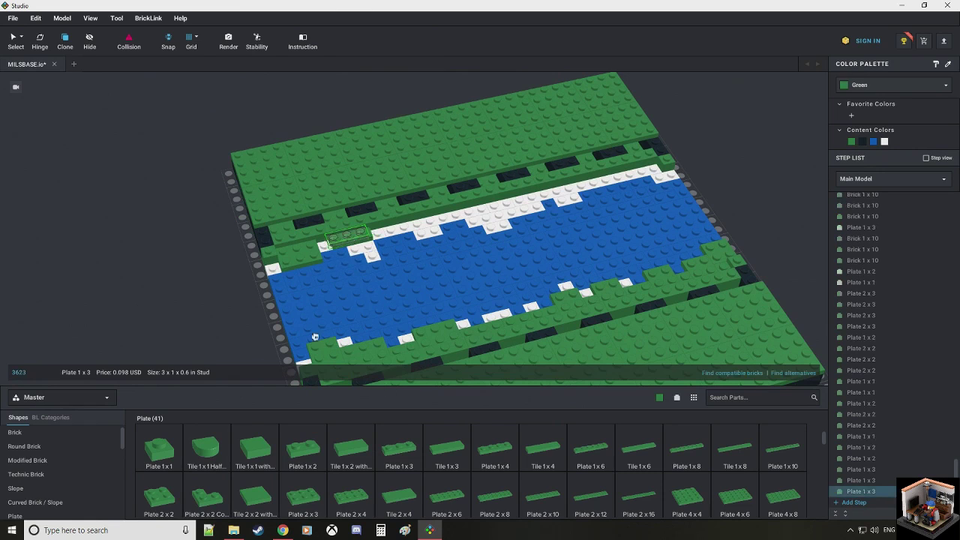
left_click(161, 453)
left_click(370, 243)
Step: Lay three green Plate 1 x 4 along the back row of the second bank, leaving some white studs exposed between them
middle_click_drag(411, 258, 292, 298)
scroll(302, 290, "up", 2)
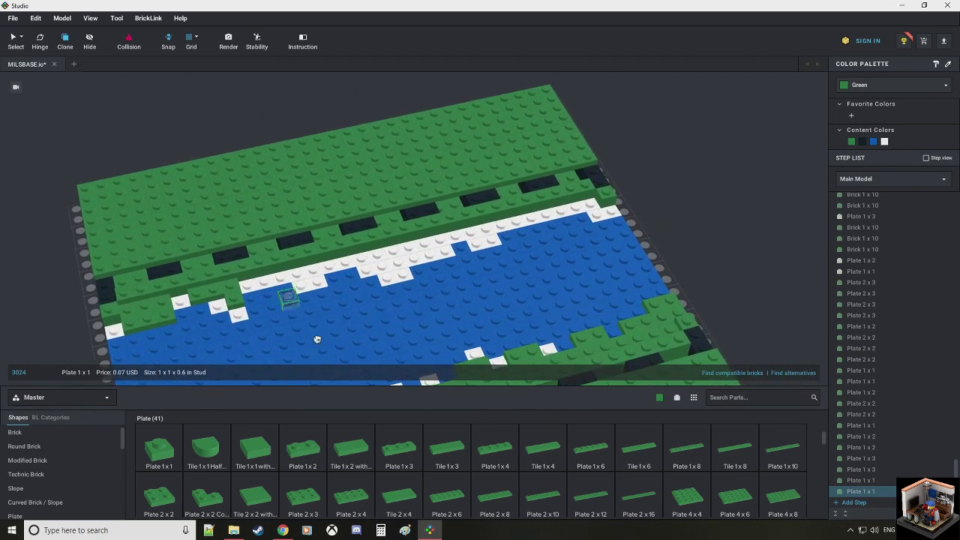
left_click(402, 446)
left_click(300, 286)
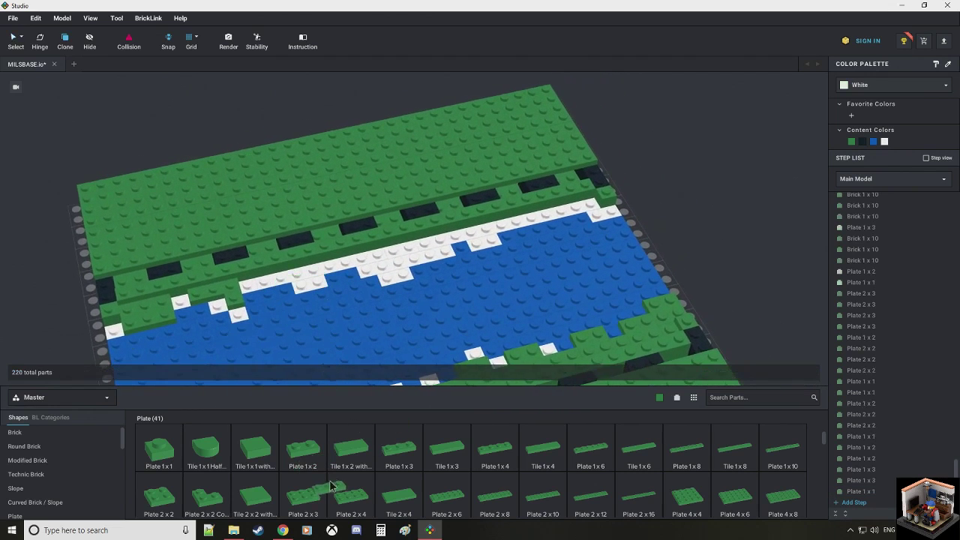
left_click(492, 449)
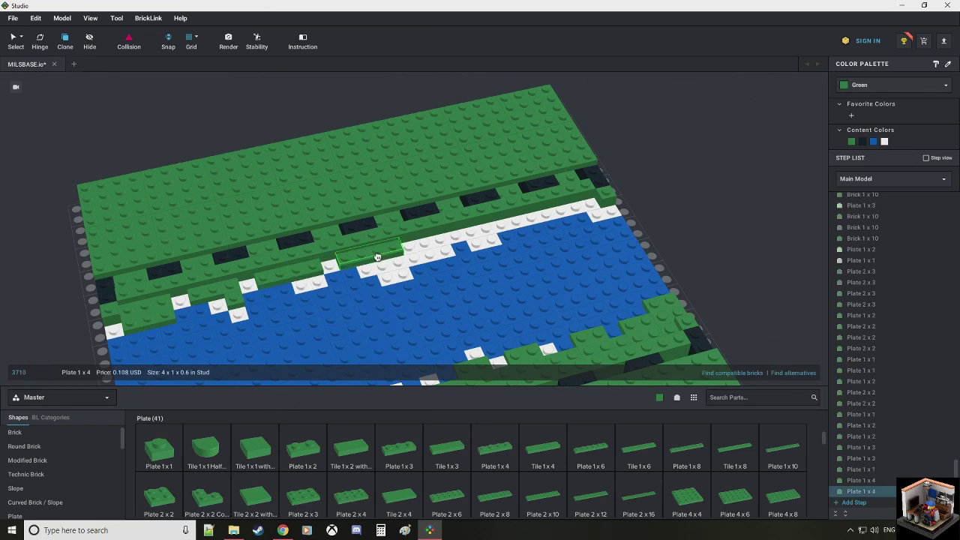
left_click(378, 258)
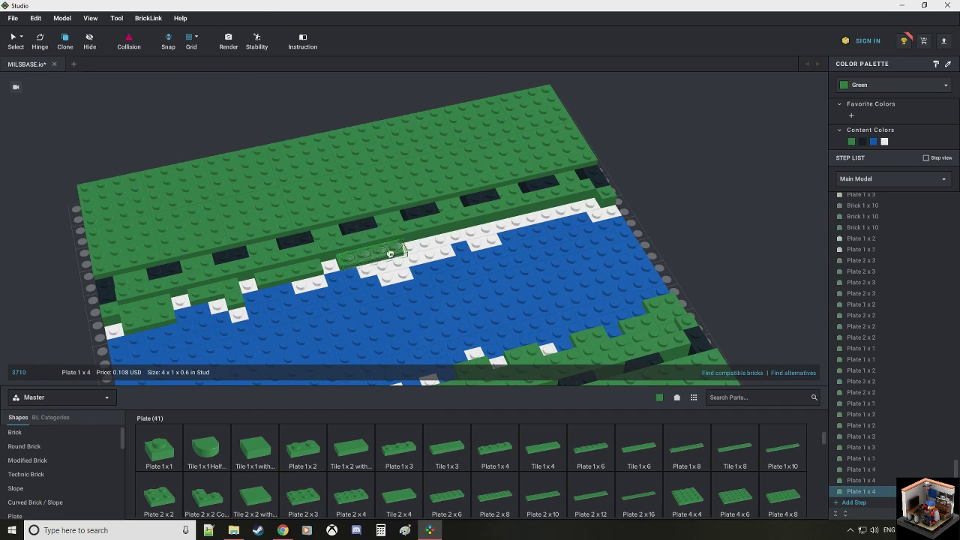
left_click(571, 209)
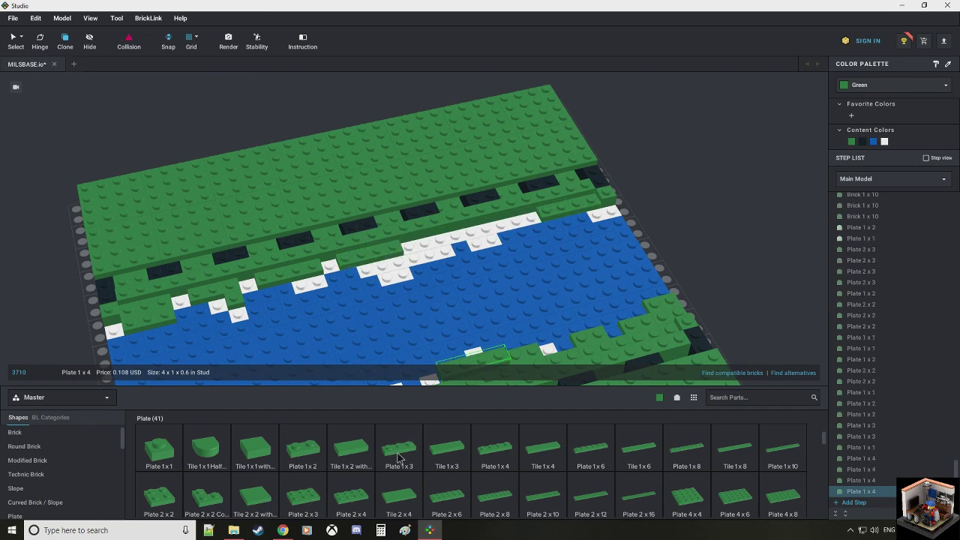
Step: Cover the wide middle part of the second bank with a green Plate 2 x 2 Corner, a Plate 1 x 3 and a Plate 1 x 4
left_click(209, 498)
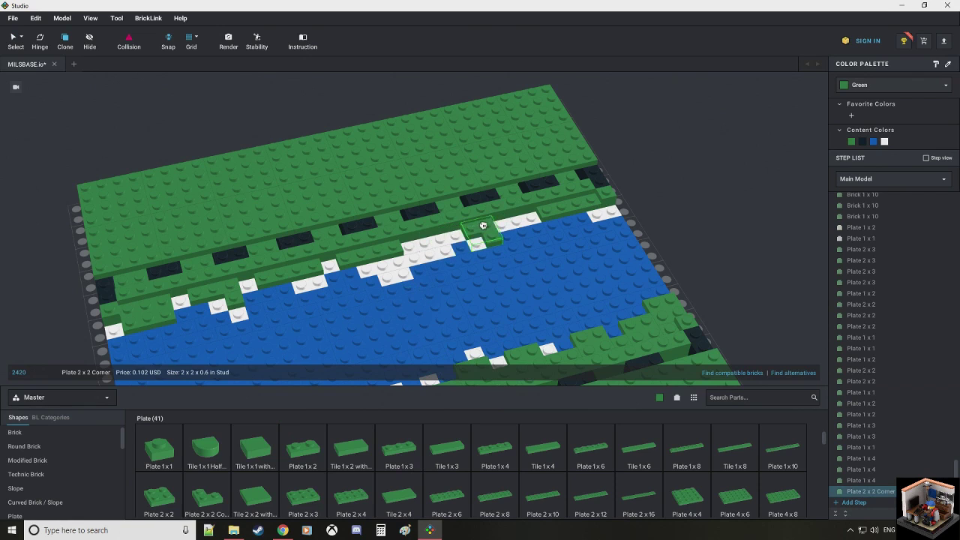
right_click_drag(497, 278, 479, 255)
left_click(520, 226)
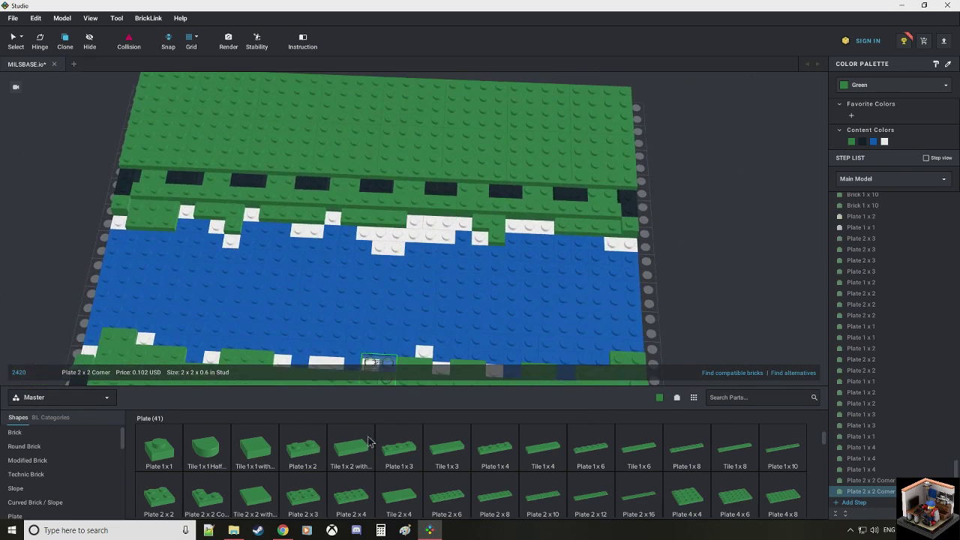
left_click(391, 454)
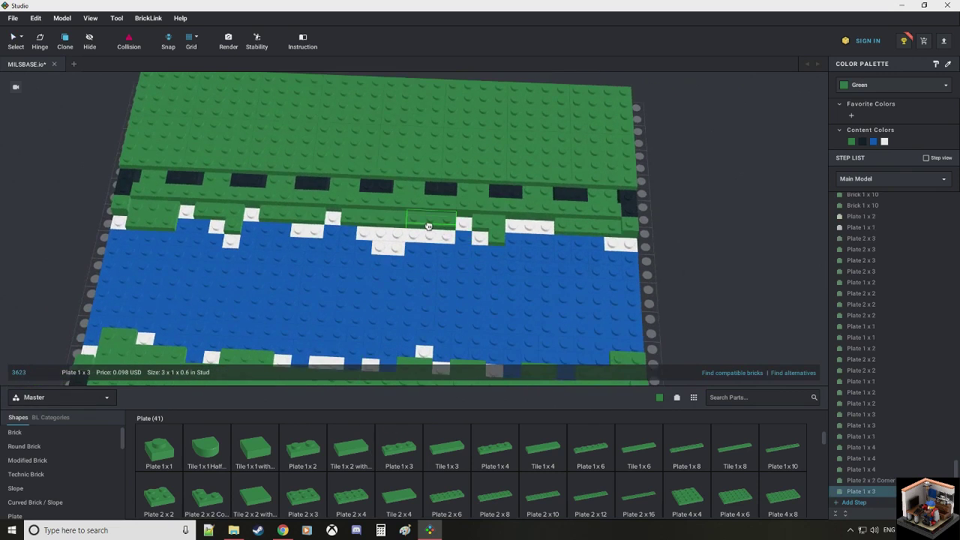
left_click(428, 222)
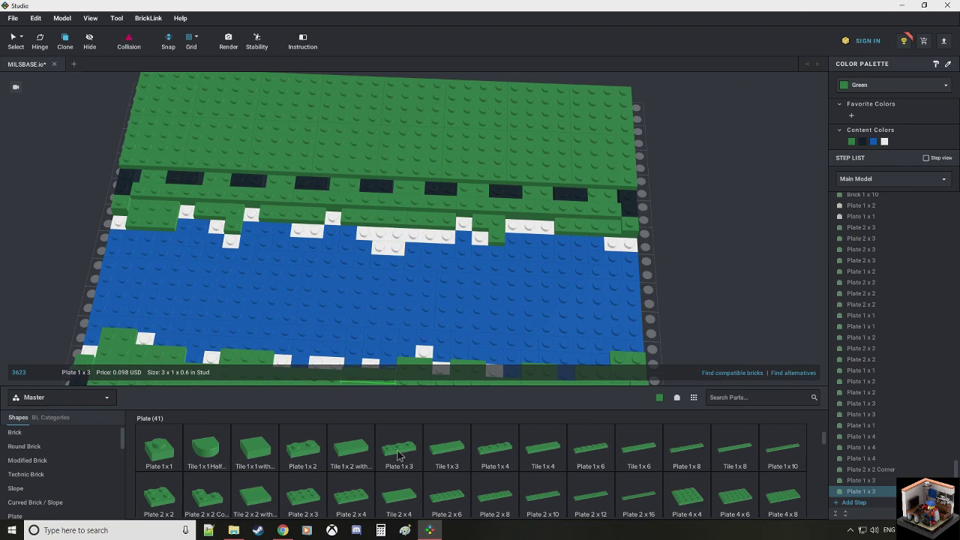
left_click(481, 448)
left_click(408, 240)
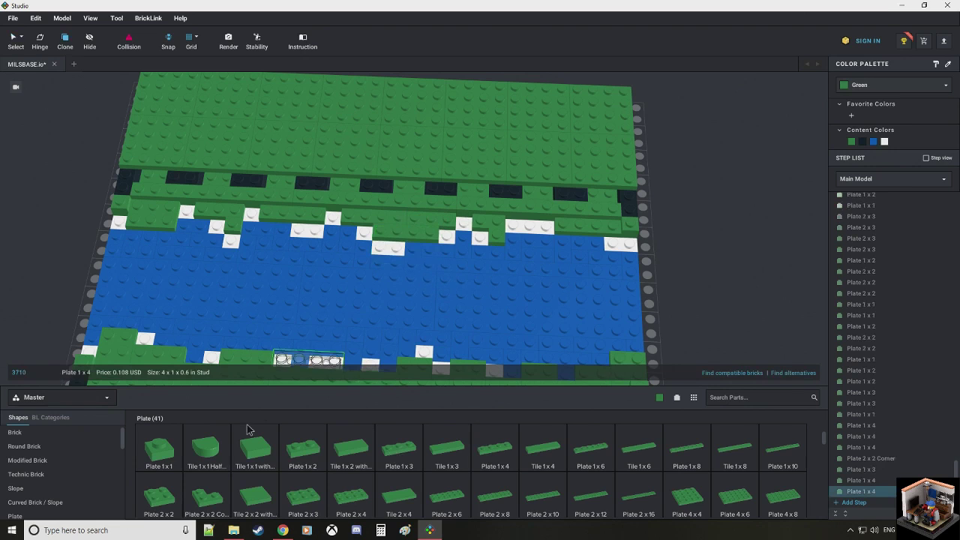
Step: Cover four of the leftover white studs on the second bank with green Plate 1 x 1, leaving scattered single white studs
left_click(163, 453)
left_click(395, 248)
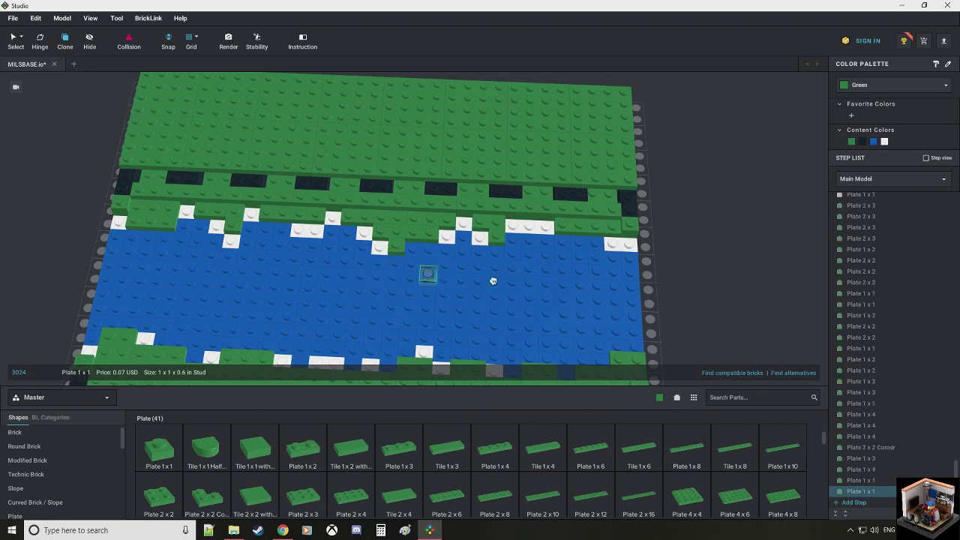
left_click(546, 231)
left_click(536, 231)
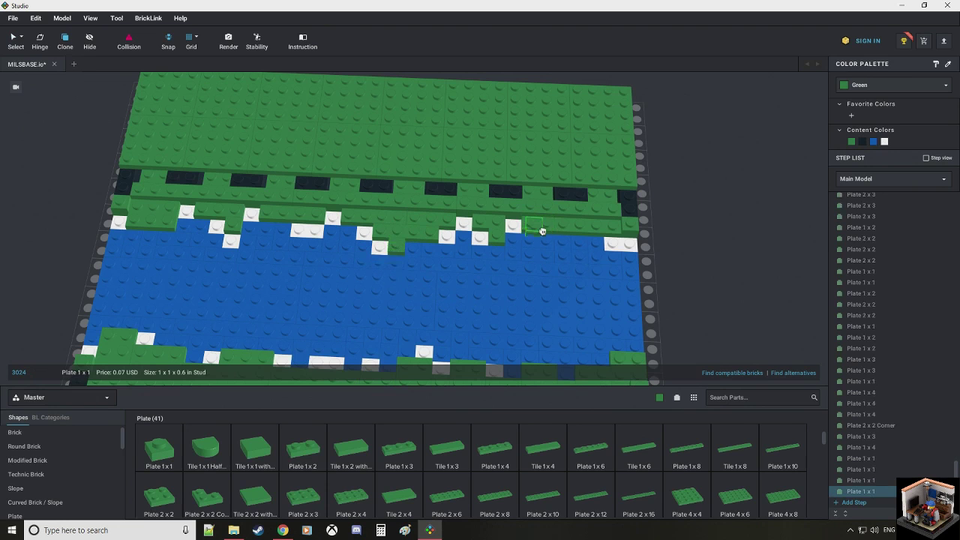
left_click(617, 247)
key("Escape")
scroll(649, 263, "down", 4)
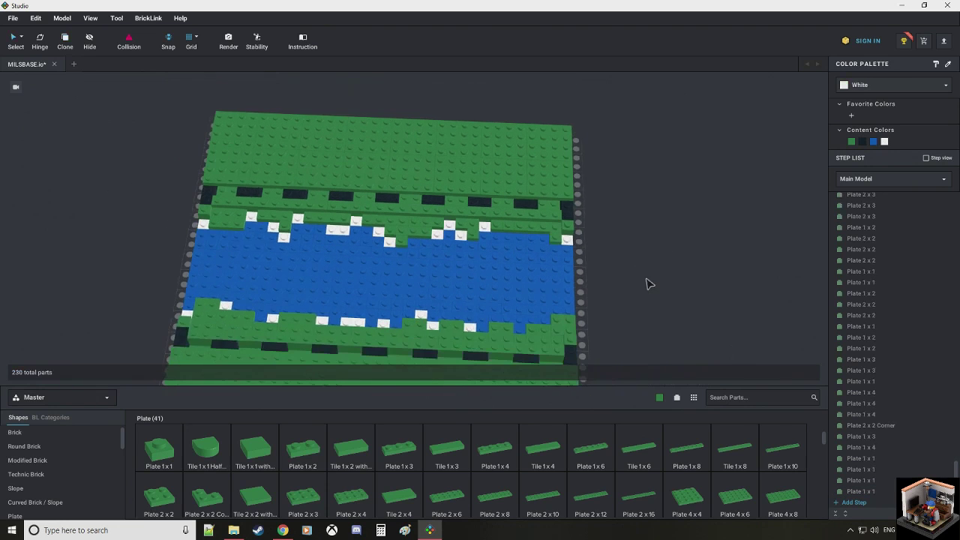
right_click_drag(634, 275, 465, 302)
middle_click_drag(465, 302, 450, 218)
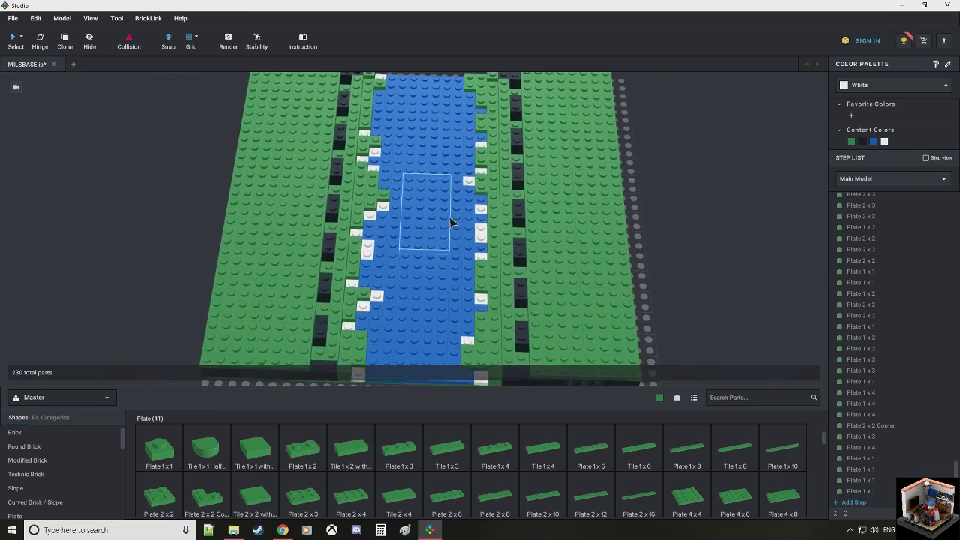
left_click(543, 492)
right_click_drag(427, 275, 359, 270)
left_click(589, 500)
left_click_drag(359, 271, 305, 263)
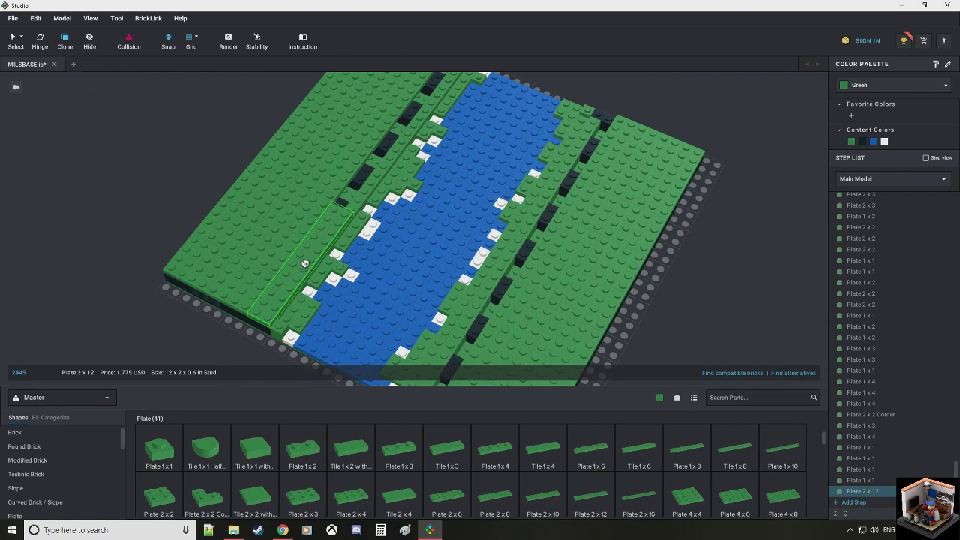
key("Delete")
Step: Lay three green Plate 1 x 10 end to end over the row of dark gaps behind the second bank
left_click_drag(782, 449, 495, 190)
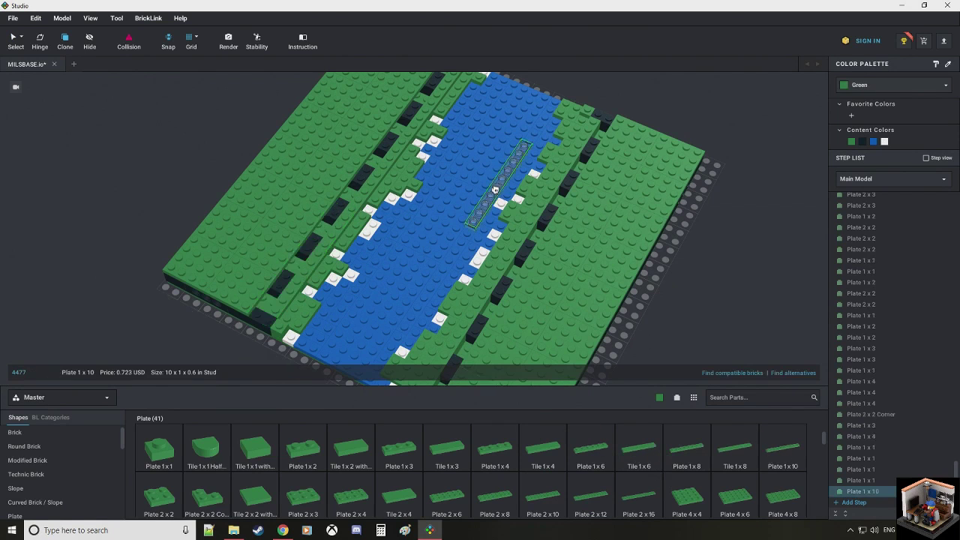
right_click_drag(495, 189, 476, 190)
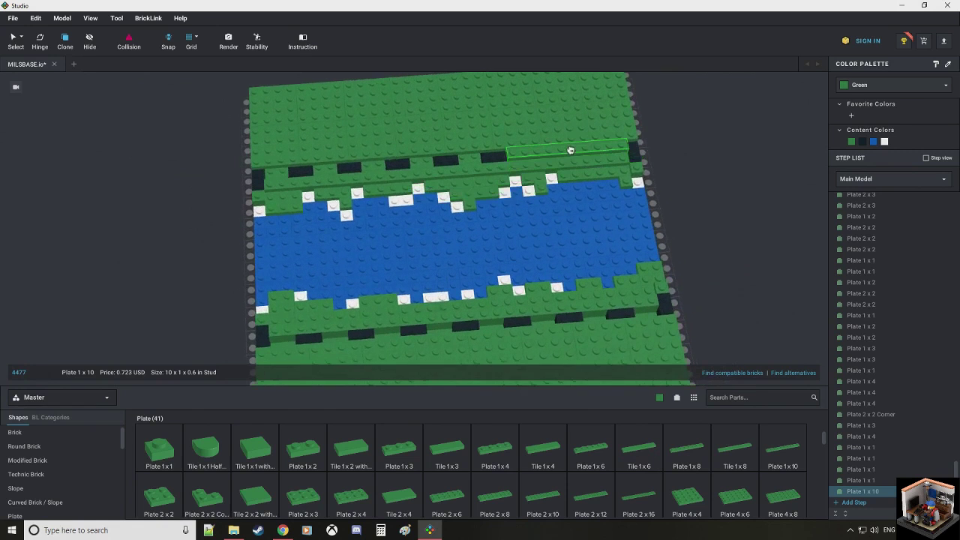
left_click_drag(570, 150, 440, 247)
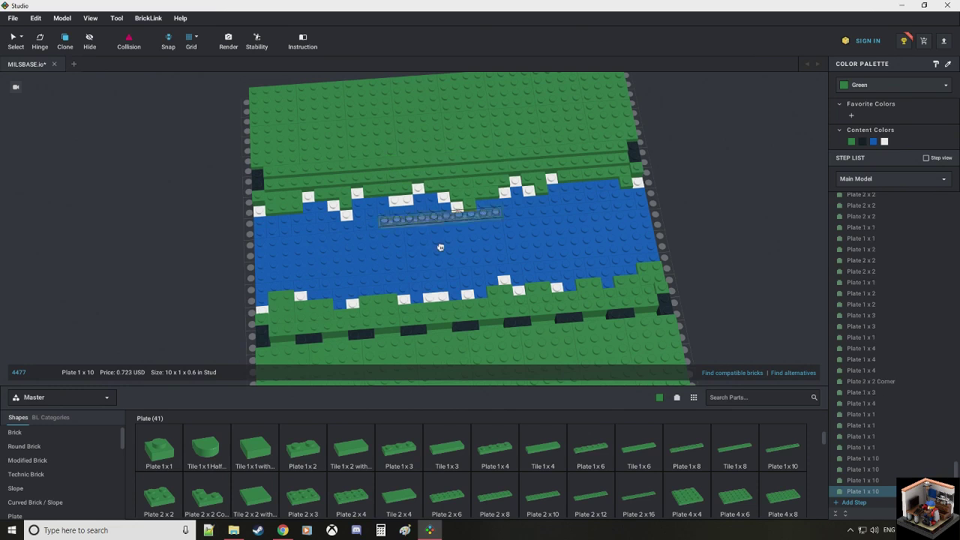
Step: Lay three green Plate 1 x 10 end to end over the row of dark gaps behind the first bank
right_click_drag(444, 249, 540, 237)
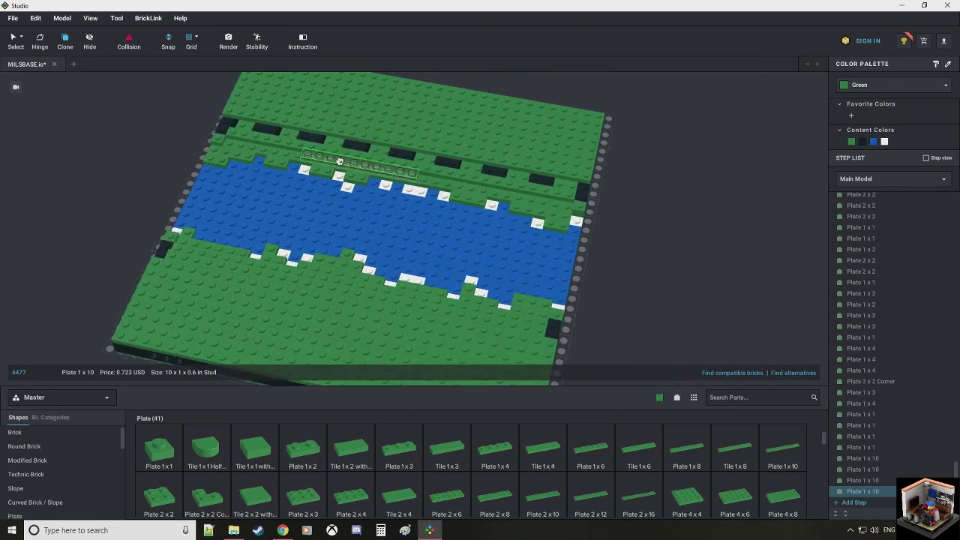
left_click_drag(339, 161, 297, 137)
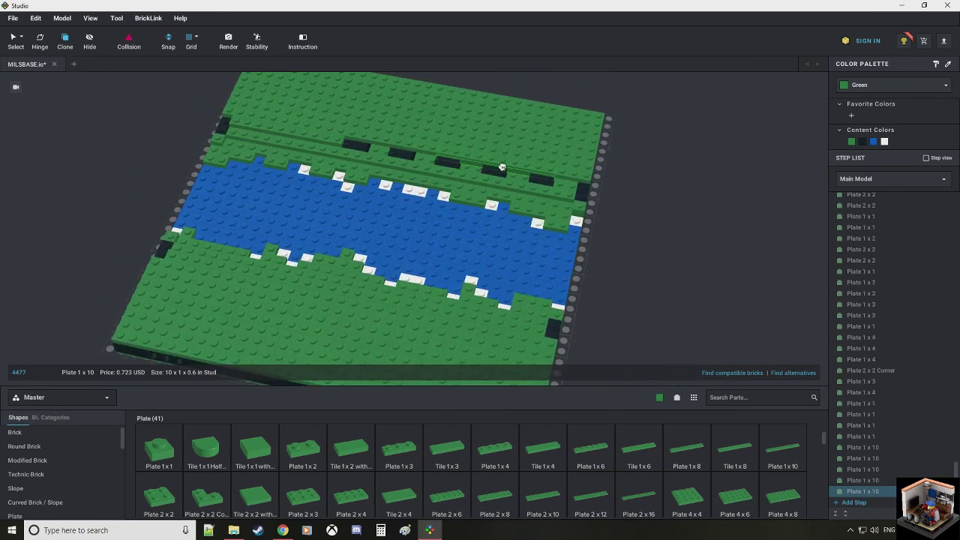
left_click(521, 177)
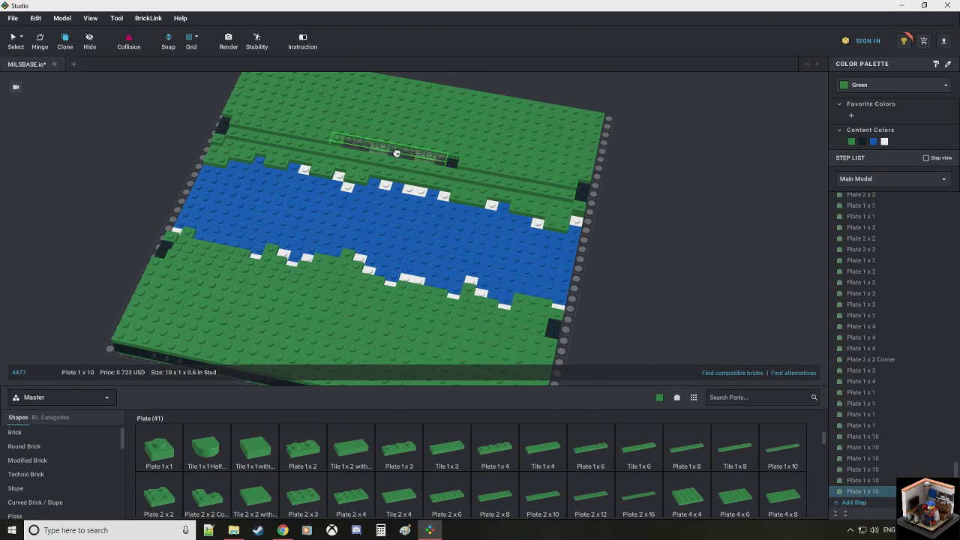
left_click(405, 157)
key("Escape")
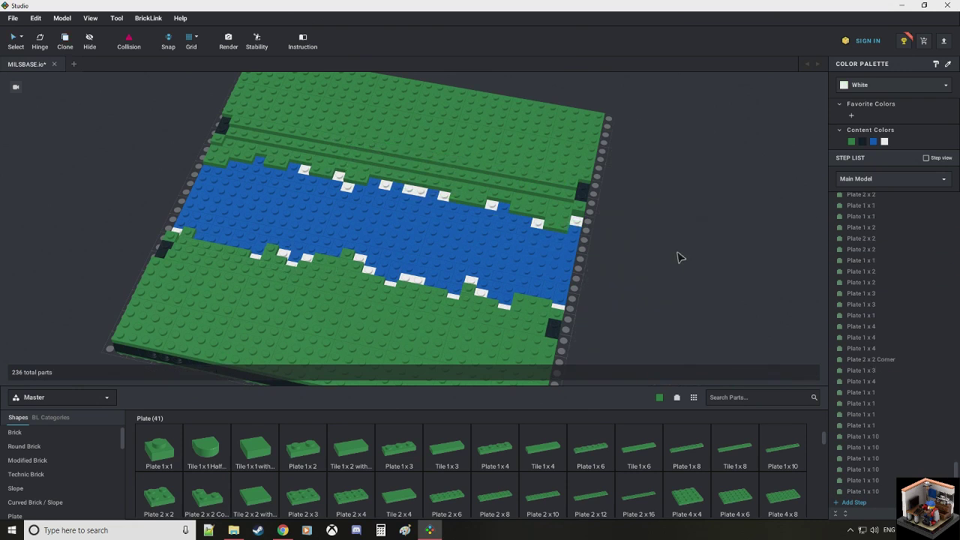
Step: Cover the dark gaps at both ends of the first bank with three green Plate 1 x 1 per end
right_click_drag(677, 251, 683, 252)
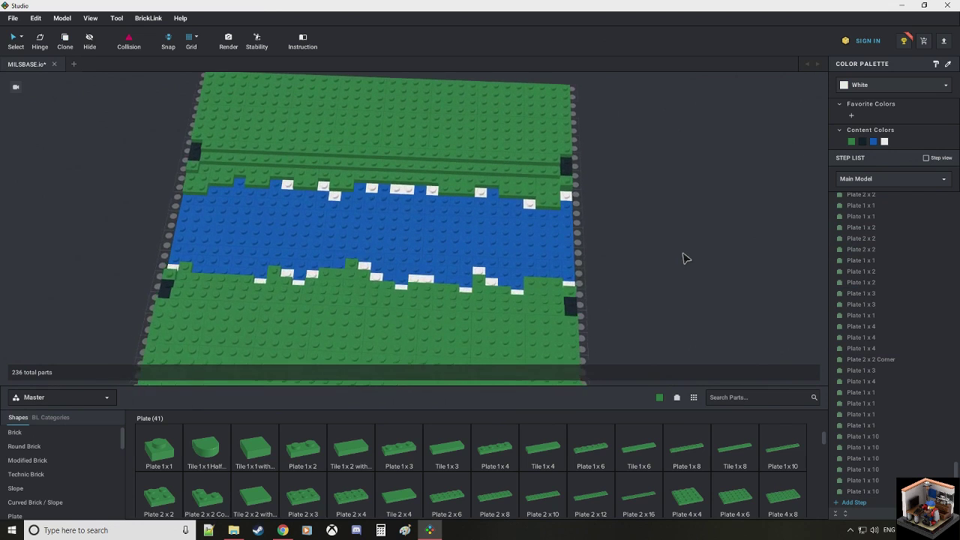
left_click(170, 456)
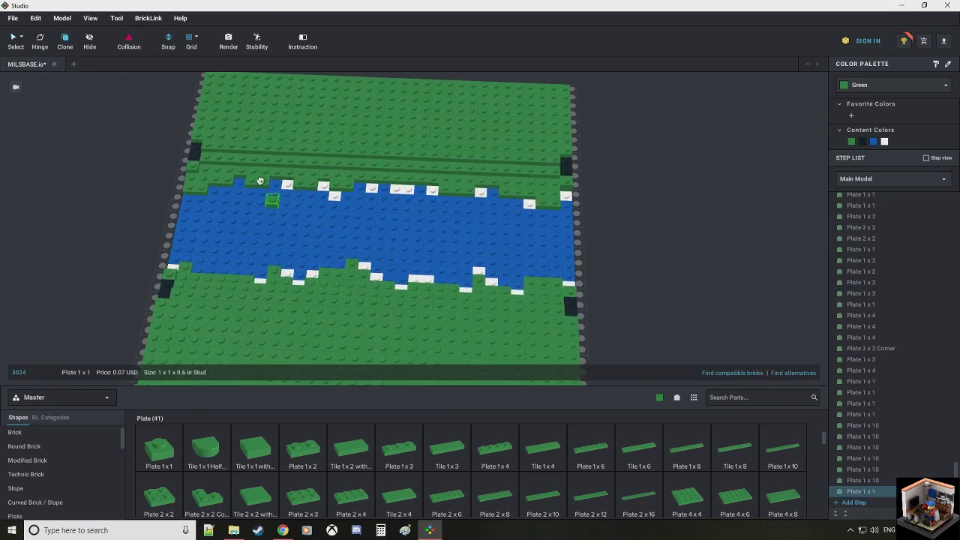
left_click(198, 175)
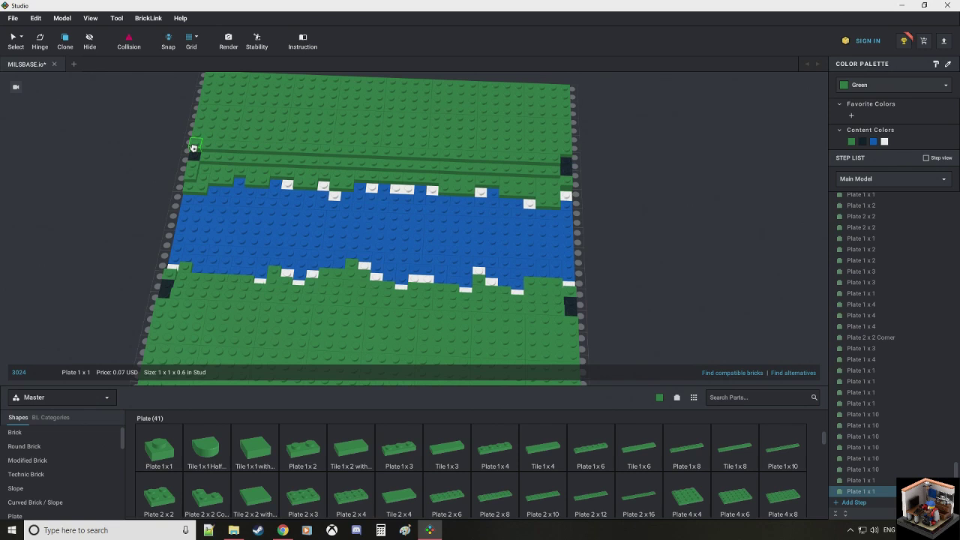
left_click(193, 155)
left_click(194, 155)
left_click(570, 163)
left_click(568, 172)
left_click(557, 183)
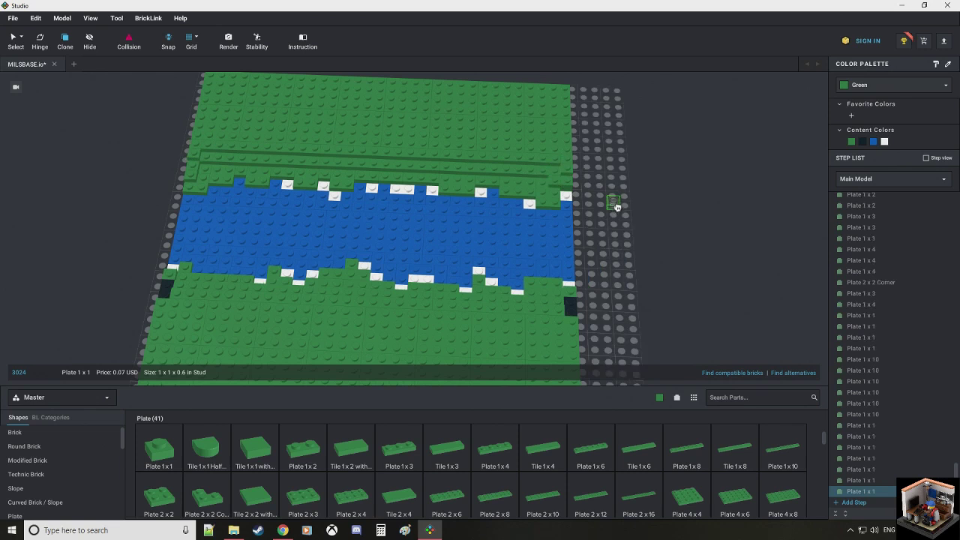
Step: Cover the dark gaps at both ends of the second bank with three green Plate 1 x 1 per end
right_click_drag(467, 210, 351, 211)
left_click(294, 152)
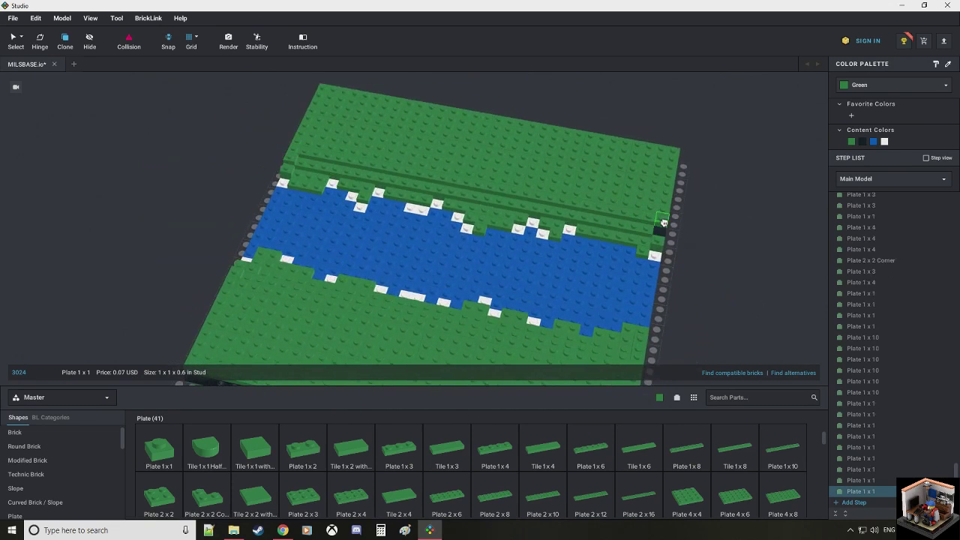
left_click(661, 228)
left_click(661, 232)
left_click(645, 243)
left_click(632, 248)
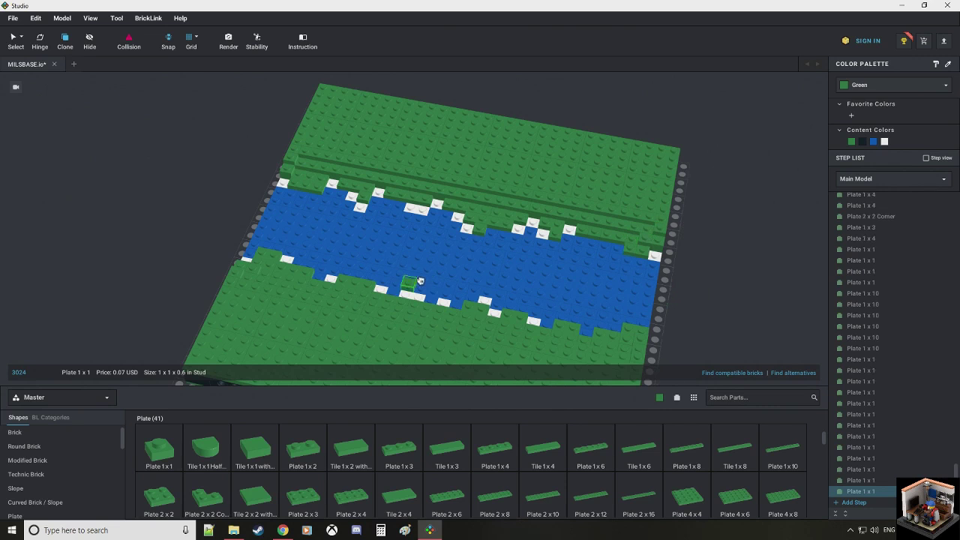
right_click_drag(414, 283, 509, 271)
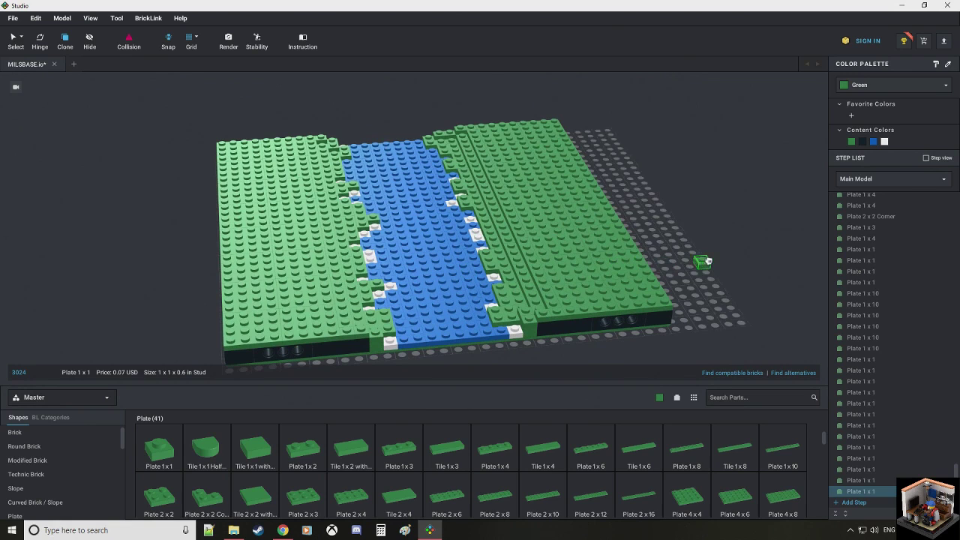
left_click(709, 260)
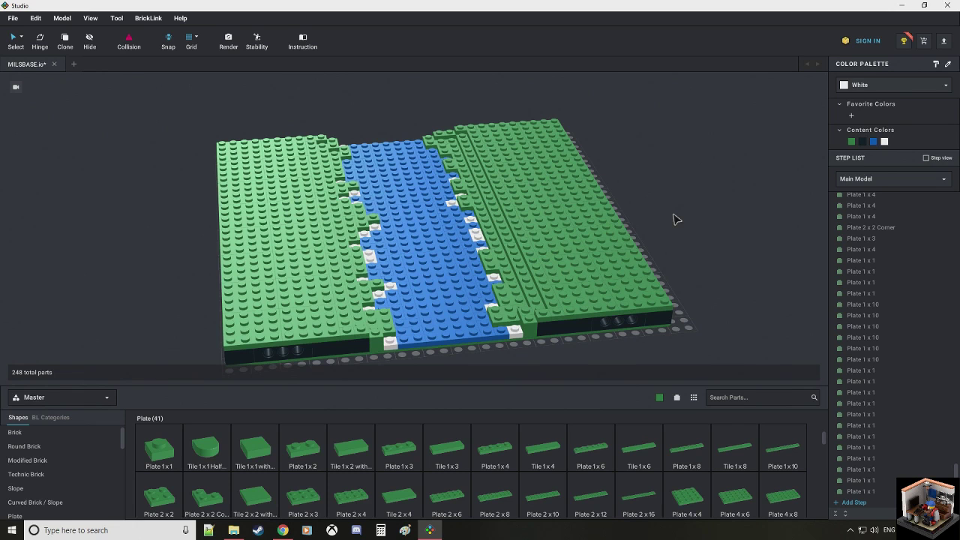
Step: Save the finished river base as a new file named Village
scroll(632, 241, "down", 4)
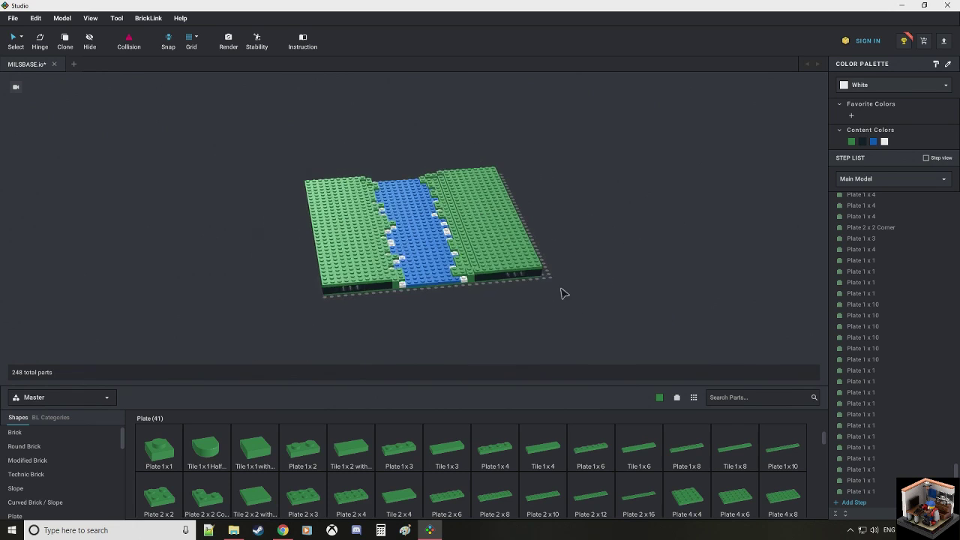
right_click_drag(564, 293, 599, 306)
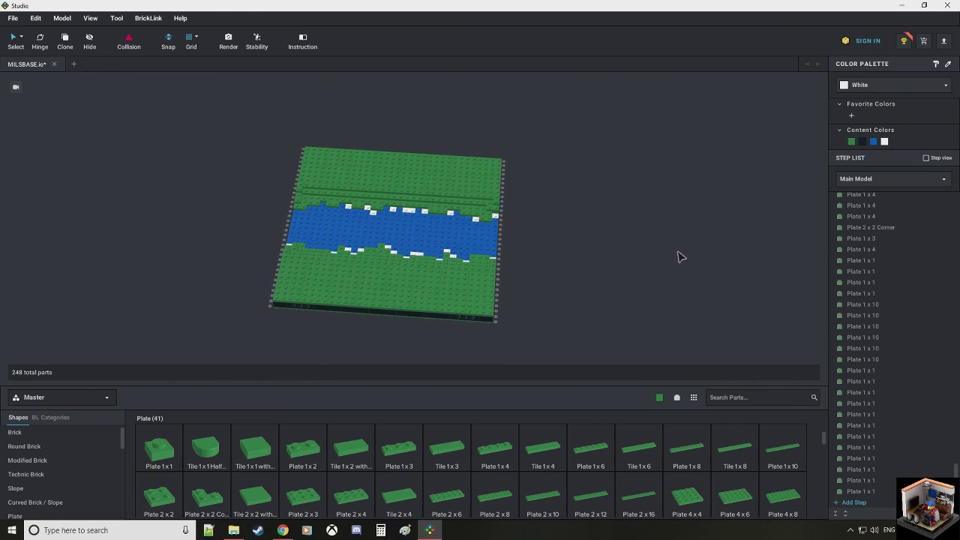
middle_click_drag(677, 256, 535, 238)
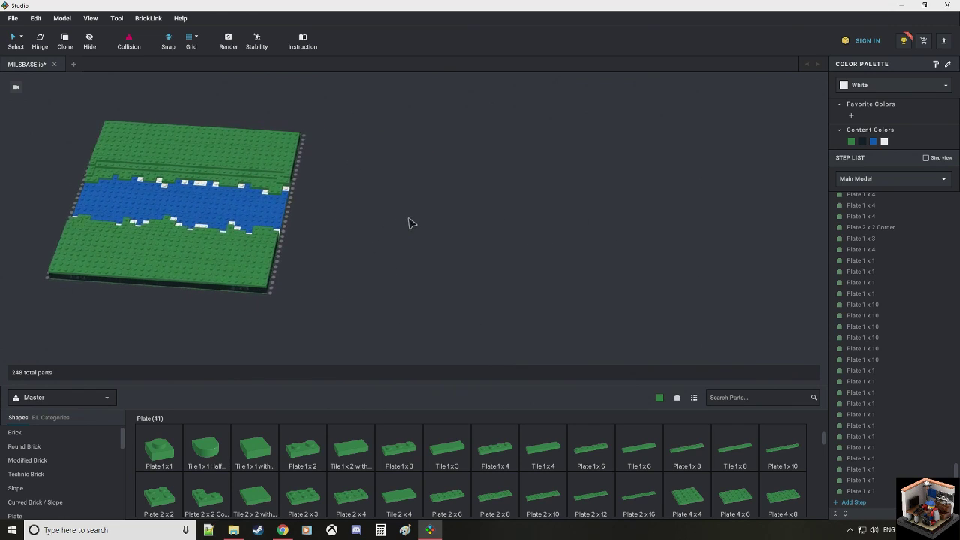
left_click(13, 18)
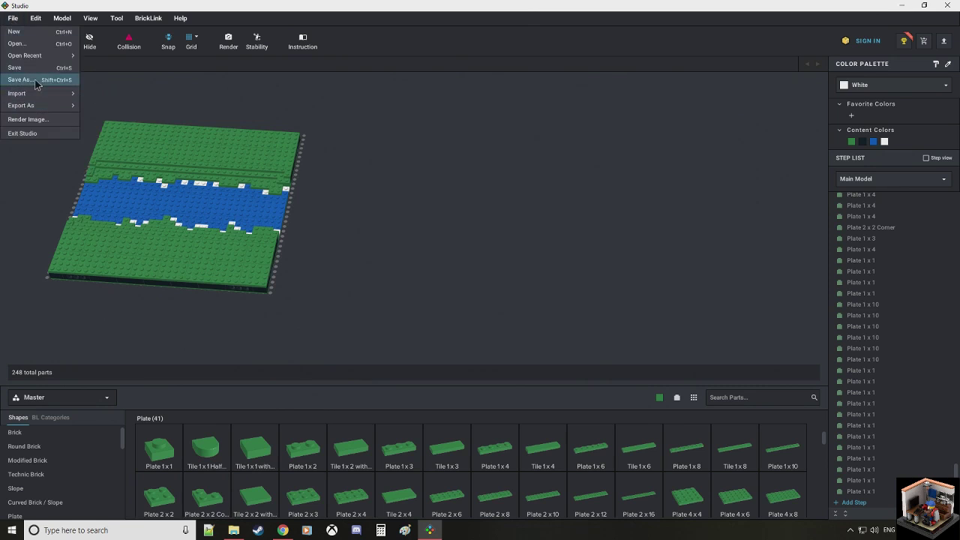
left_click(34, 81)
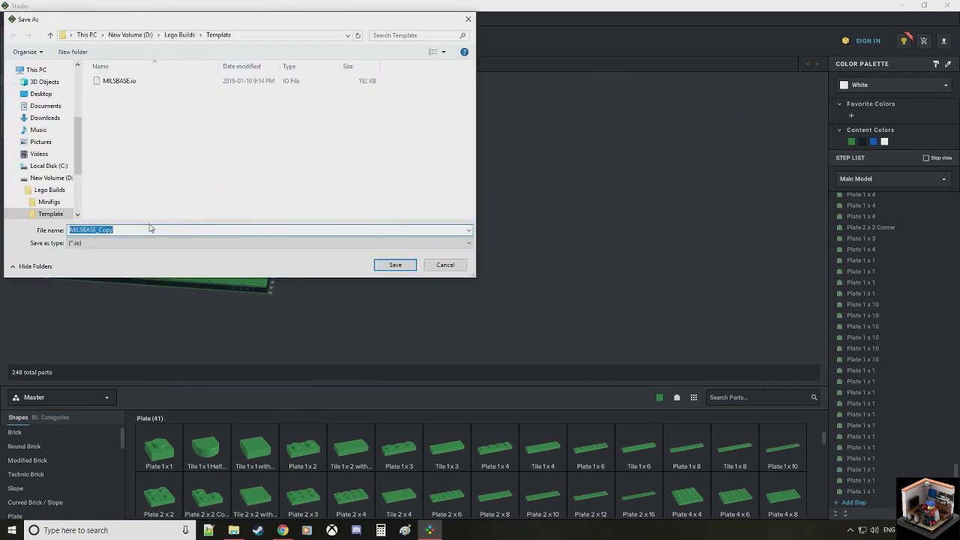
type("Village")
left_click(395, 265)
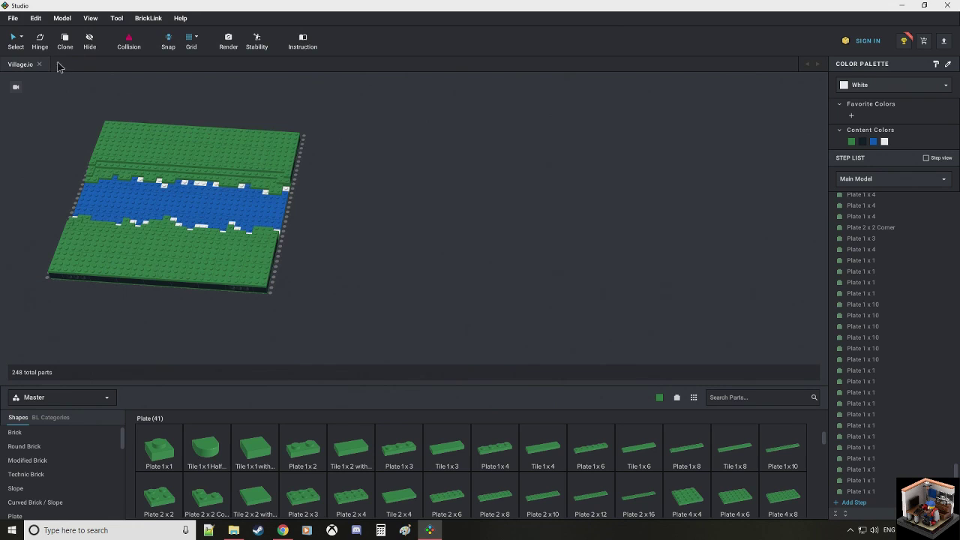
Step: Open the recent MILSBASE.io file alongside the Village model and close the empty untitled model
left_click(60, 64)
left_click(13, 18)
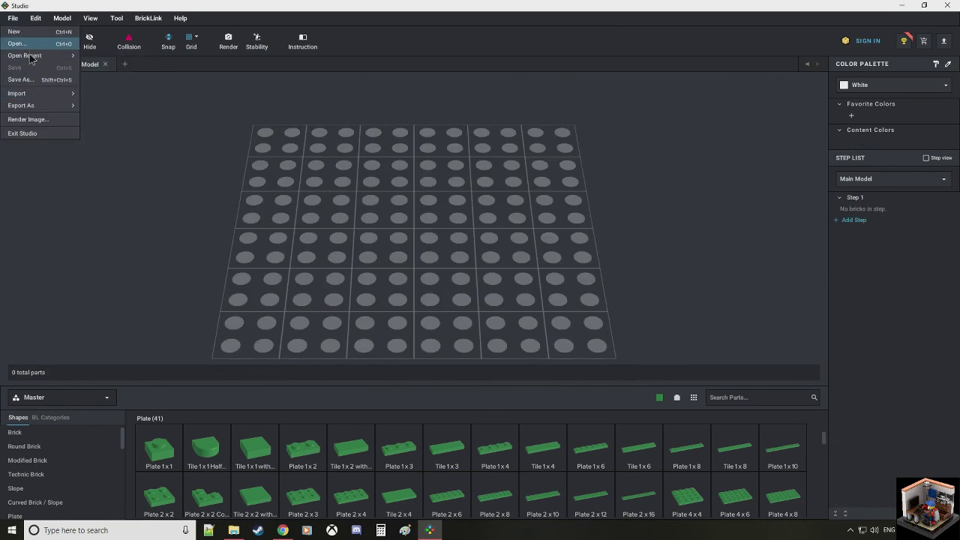
mouse_move(30, 59)
left_click(114, 69)
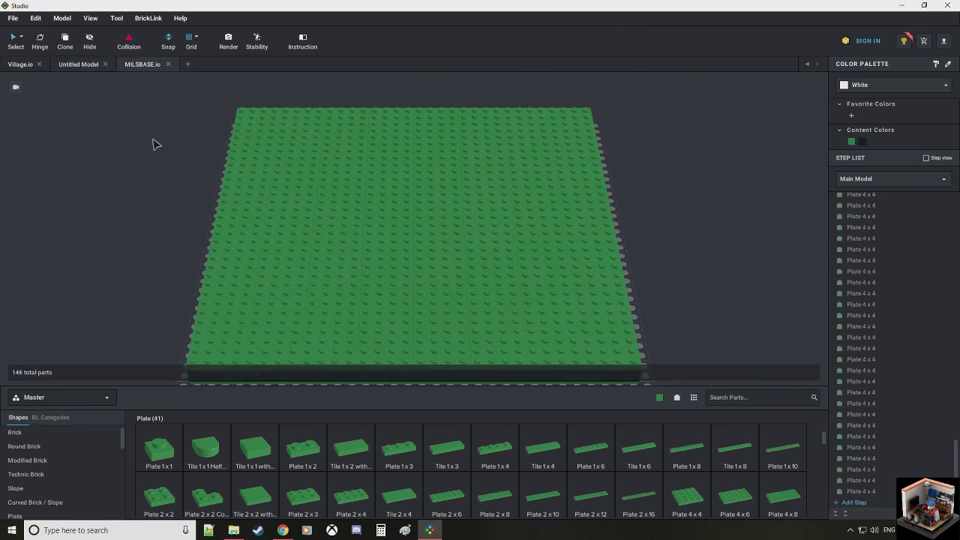
left_click(105, 65)
Step: Copy the entire plain green base from MILSBASE.io into Village.io, placing it beside the river base with a gap of a few studs
scroll(131, 156, "down", 3)
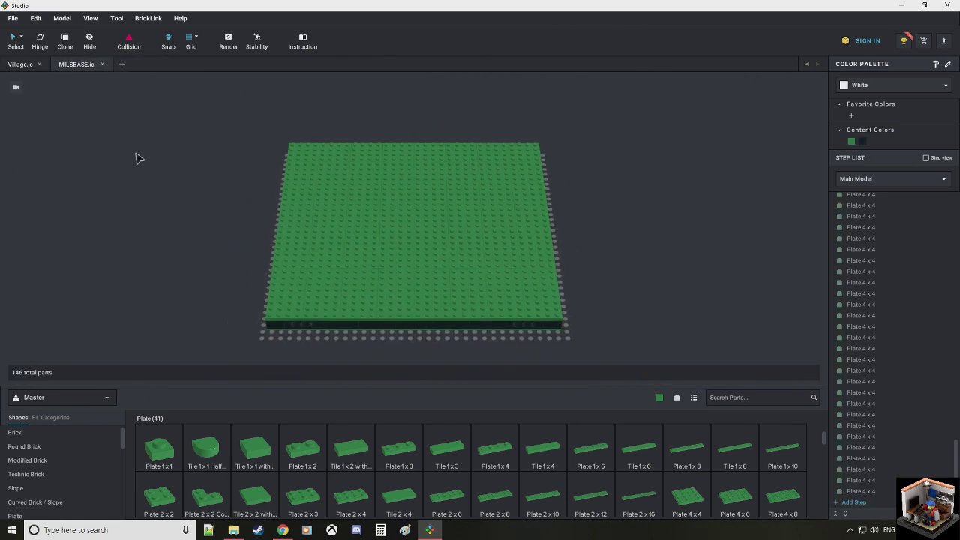
scroll(220, 142, "down", 2)
left_click_drag(222, 131, 661, 343)
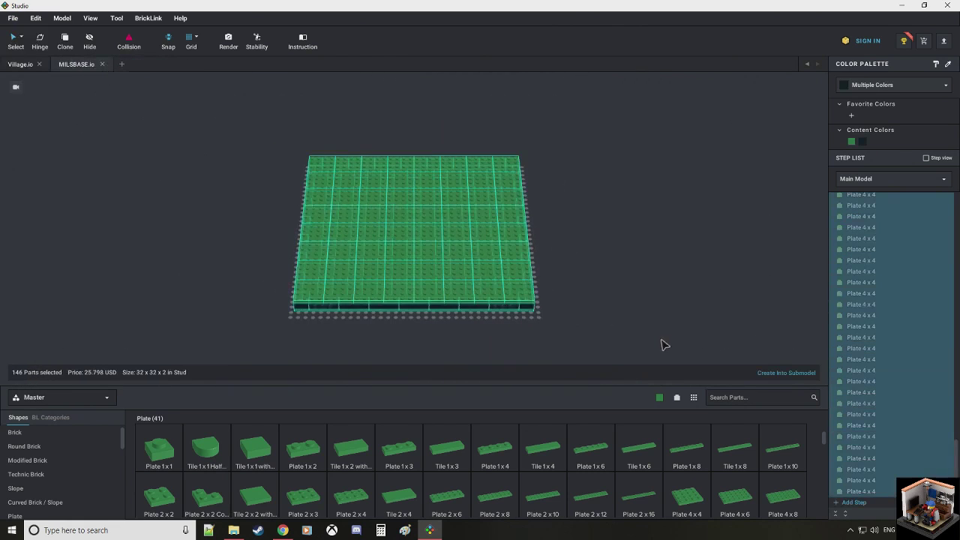
left_click(661, 343)
left_click_drag(616, 122, 251, 330)
left_click(22, 65)
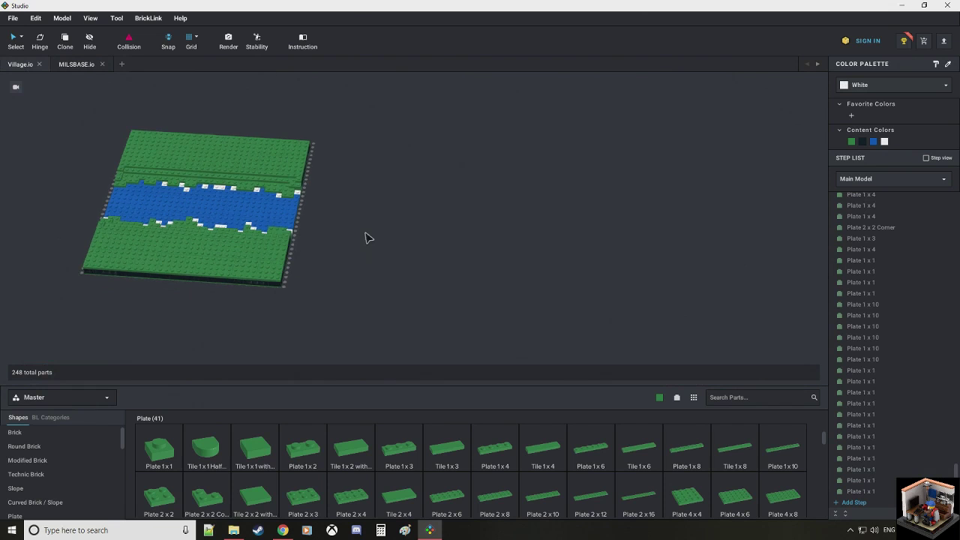
key("ctrl+v")
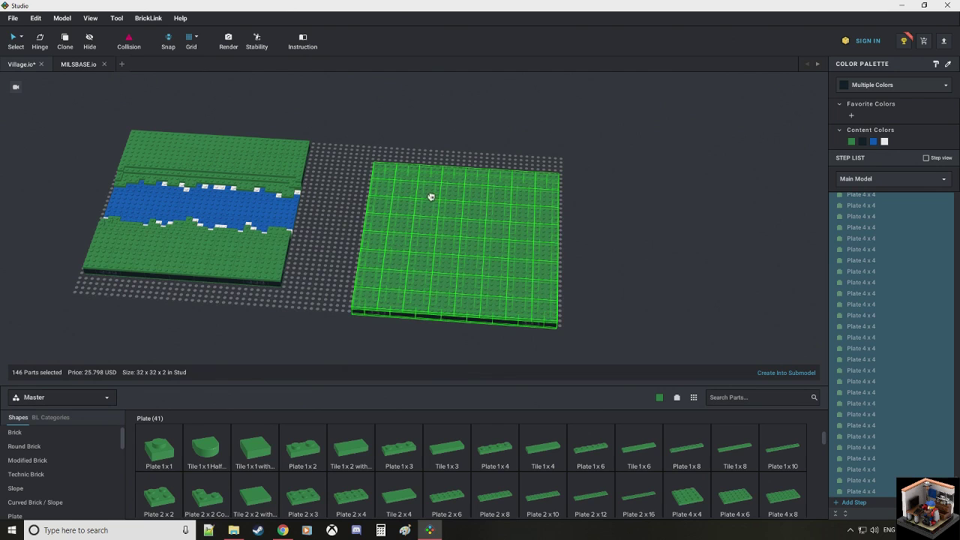
left_click(430, 197)
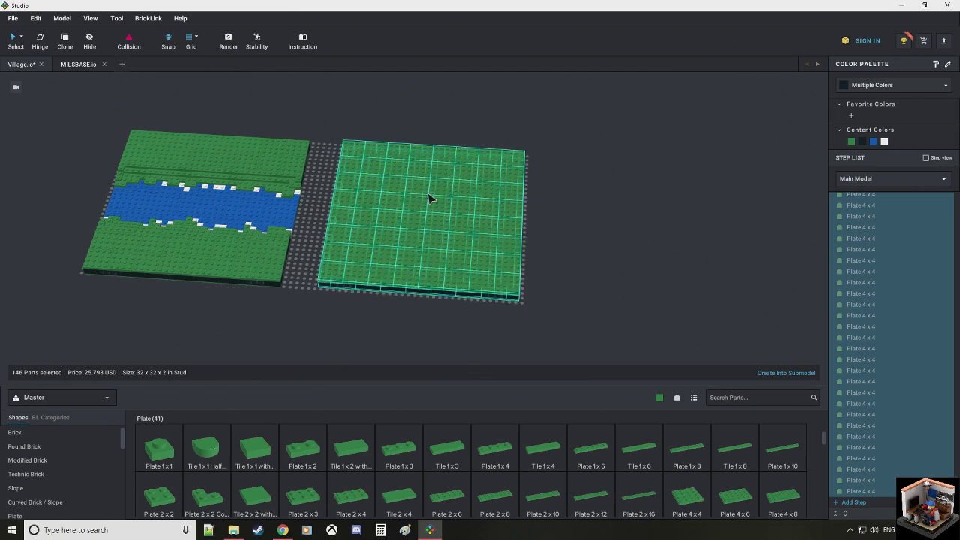
left_click(570, 217)
Step: Examine the facing edges of the two bases and the pin holes along their sides
middle_click_drag(564, 237, 631, 180)
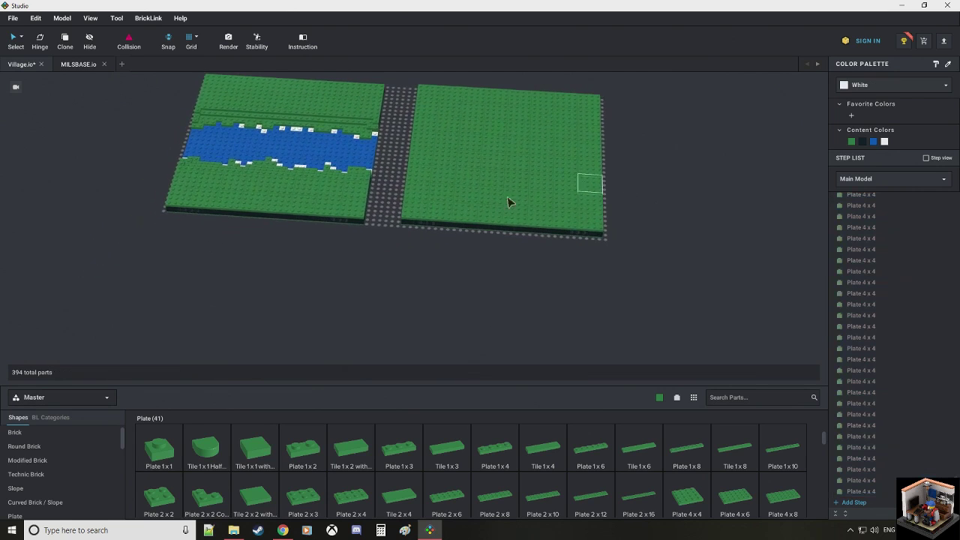
scroll(374, 211, "up", 4)
scroll(378, 166, "up", 3)
right_click_drag(380, 167, 354, 138)
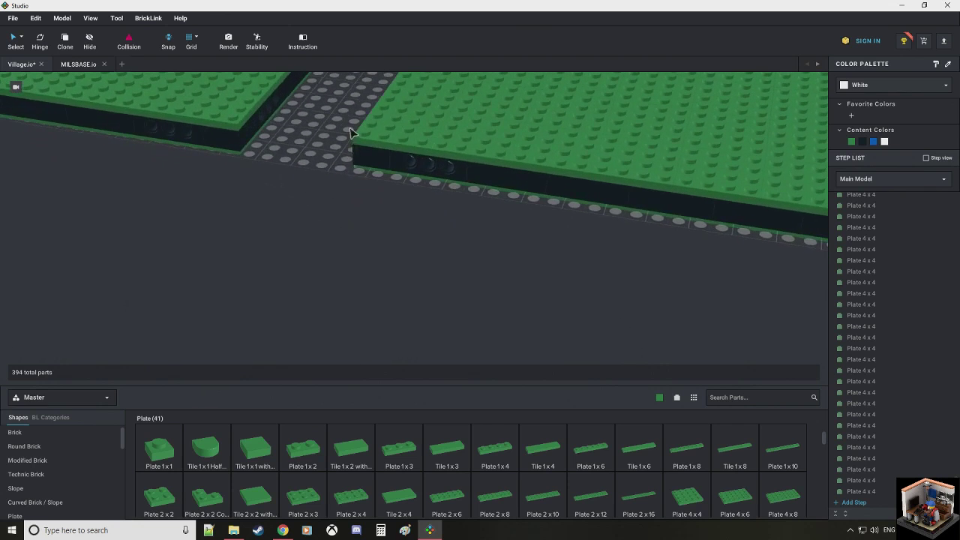
middle_click_drag(354, 138, 334, 329)
scroll(381, 306, "down", 1)
middle_click_drag(379, 271, 396, 205)
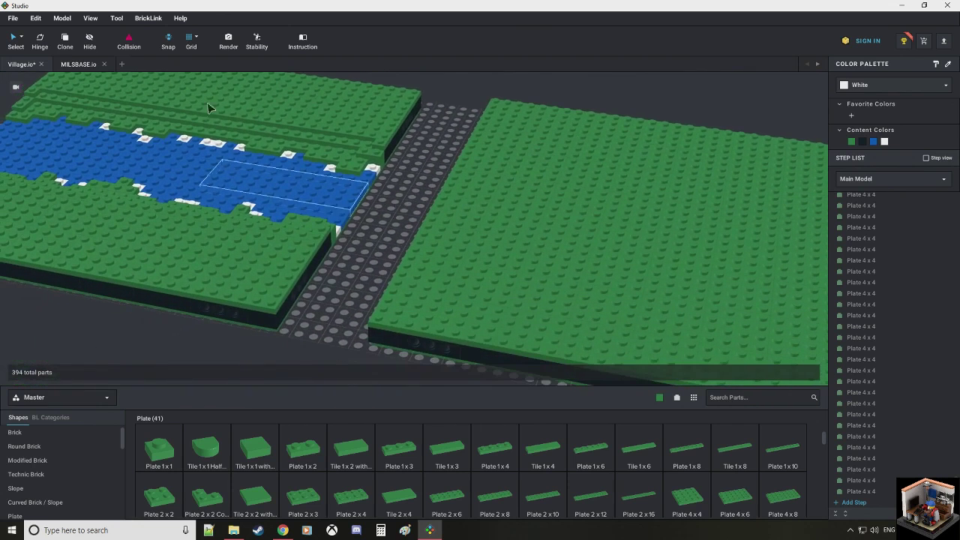
Step: Set the part library's colour to black and search the parts for "pin"
left_click(660, 398)
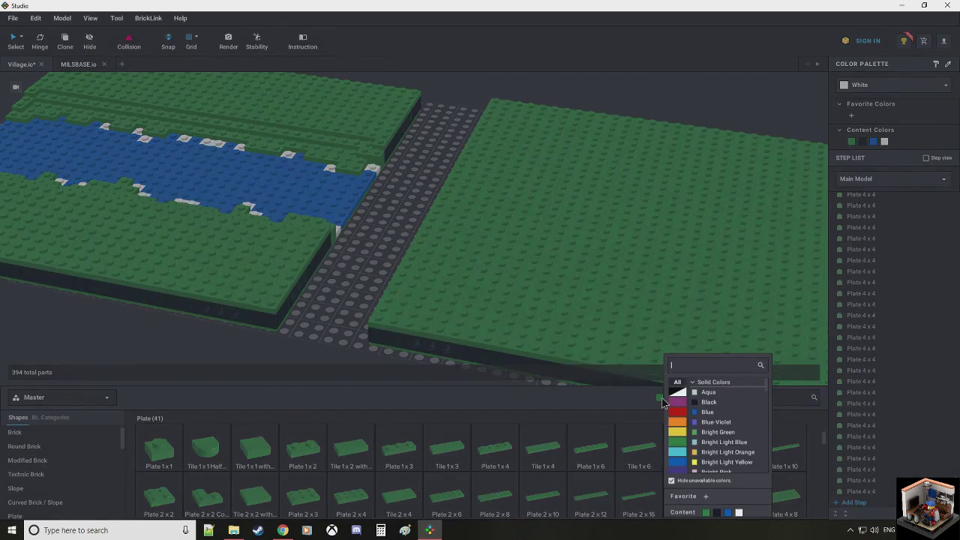
left_click(705, 403)
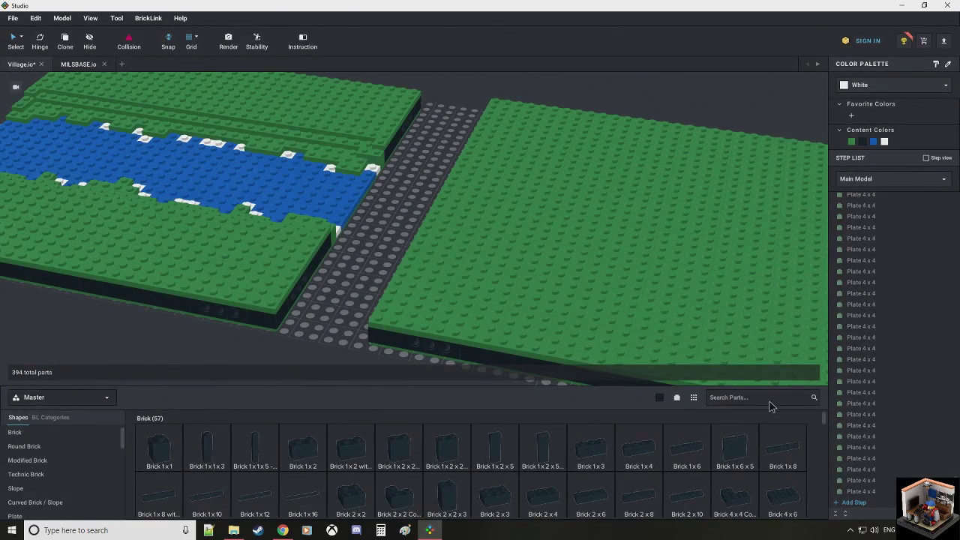
left_click(771, 403)
type("pin")
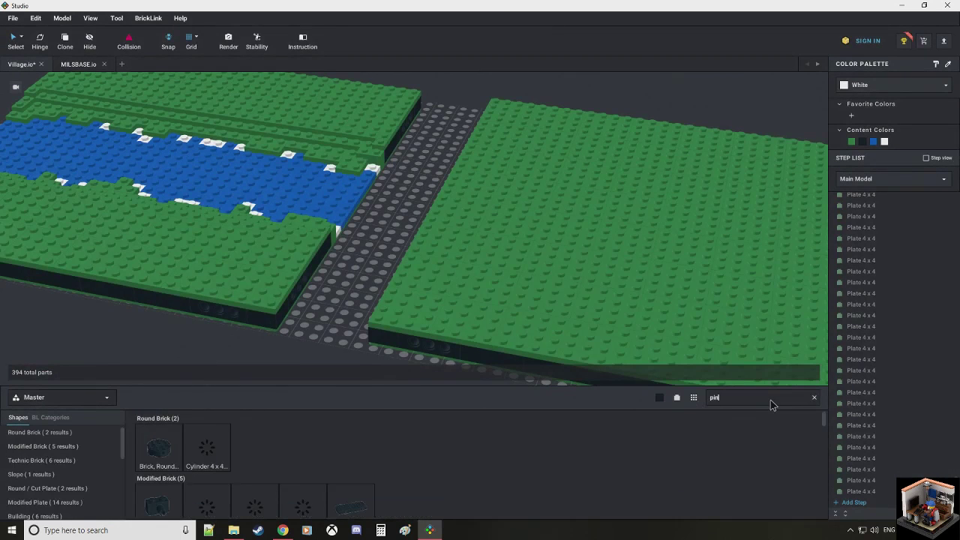
Step: Insert two black Technic Pins with Friction Ridges Lengthwise WITH Center Slots into the holes on the river base's edge facing the plain base
scroll(532, 460, "down", 2)
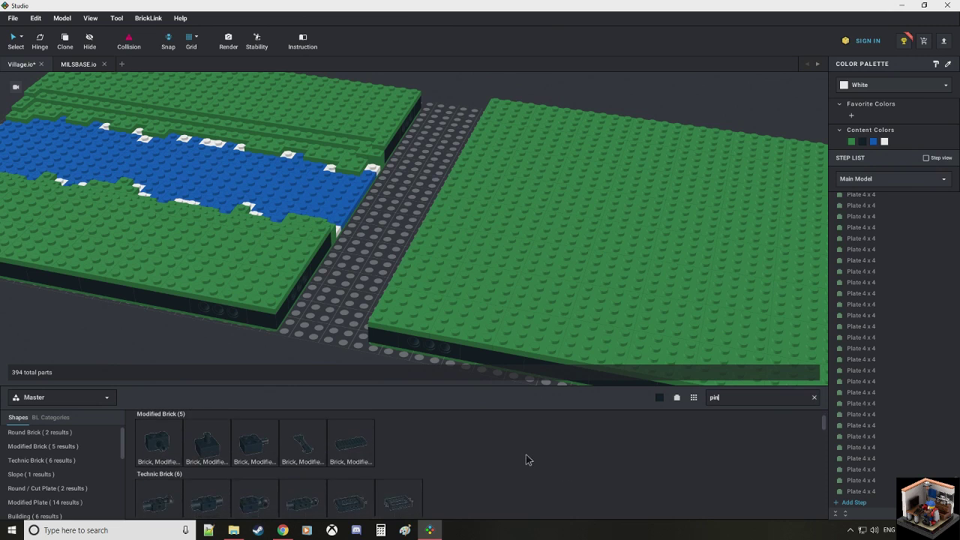
scroll(523, 455, "down", 8)
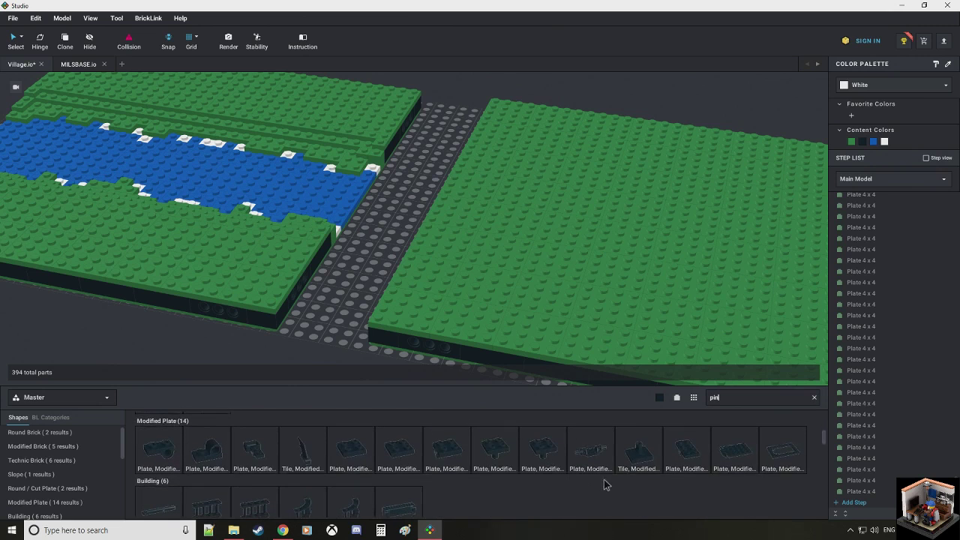
scroll(606, 485, "down", 10)
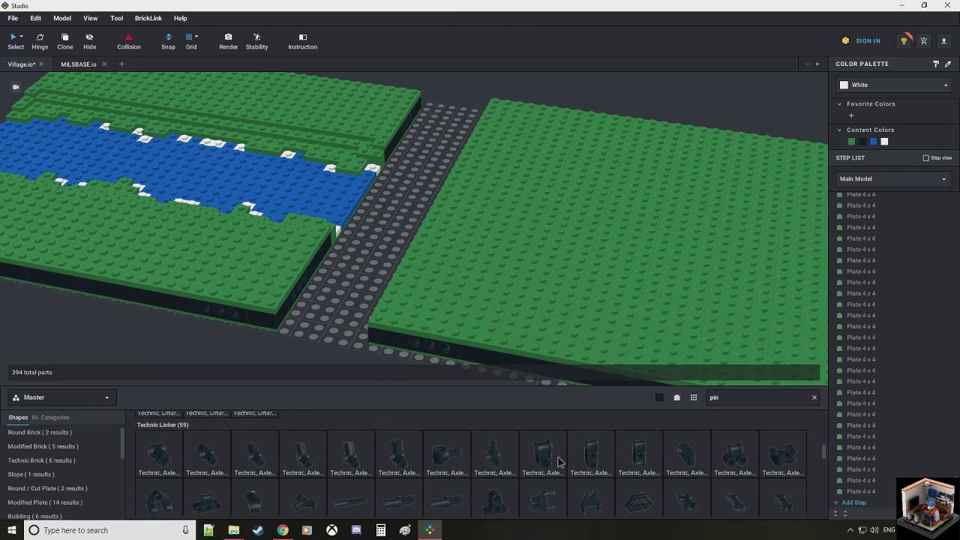
scroll(557, 462, "down", 3)
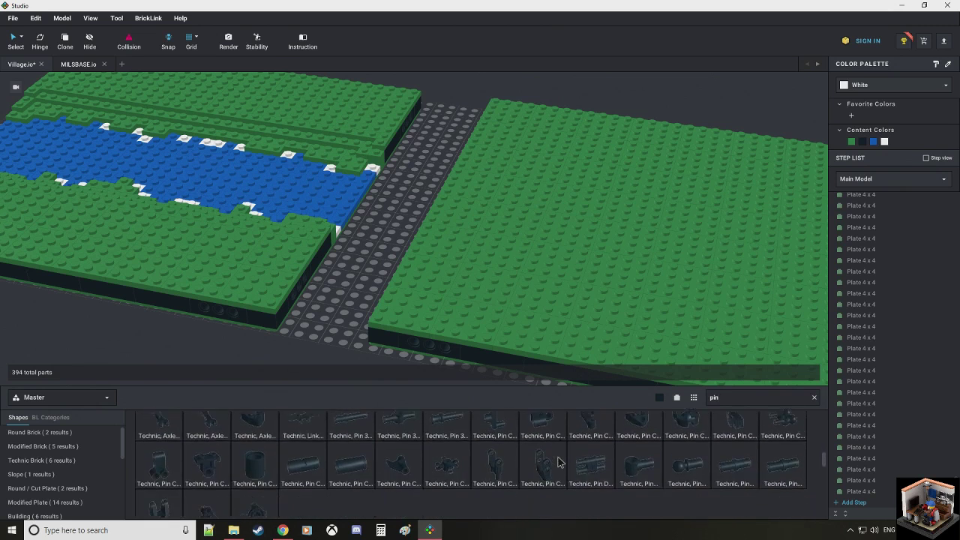
scroll(558, 461, "down", 1)
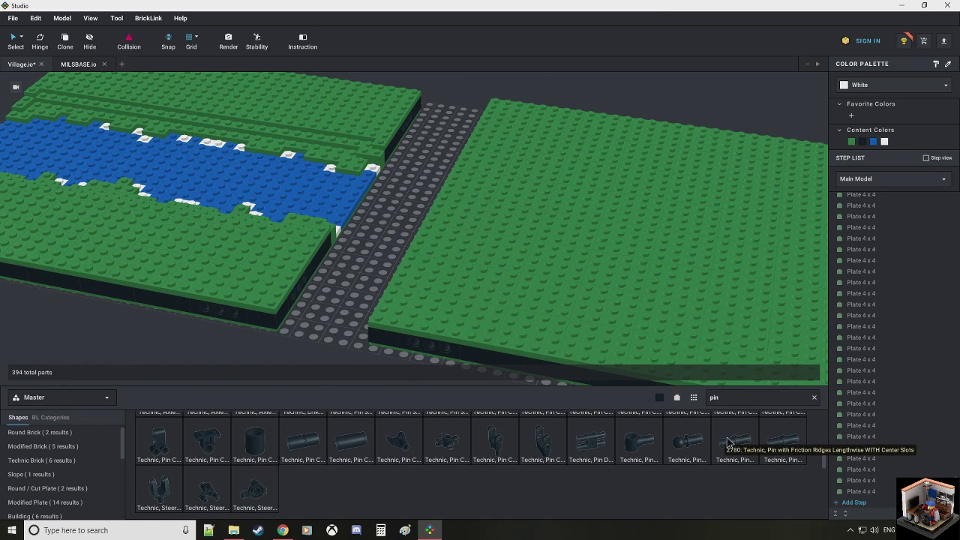
left_click(727, 442)
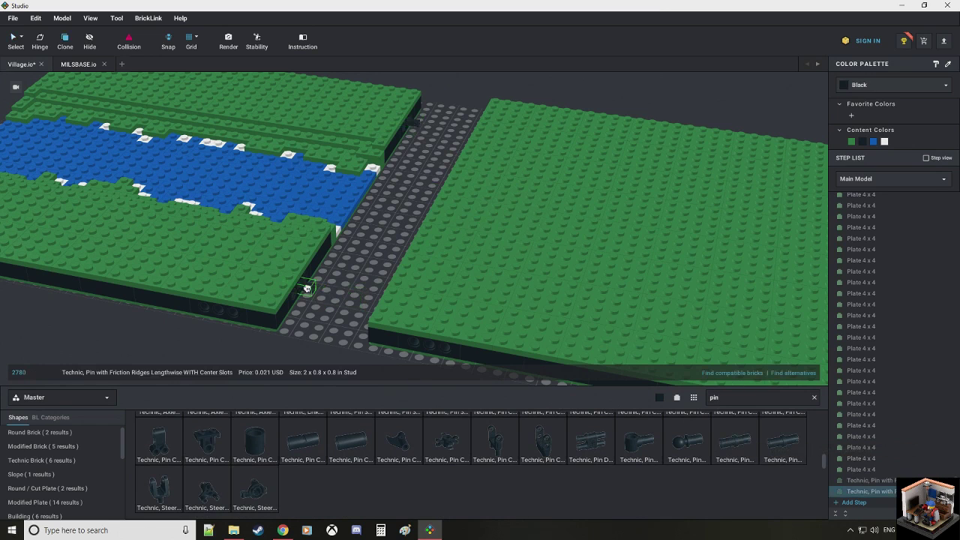
left_click(305, 287)
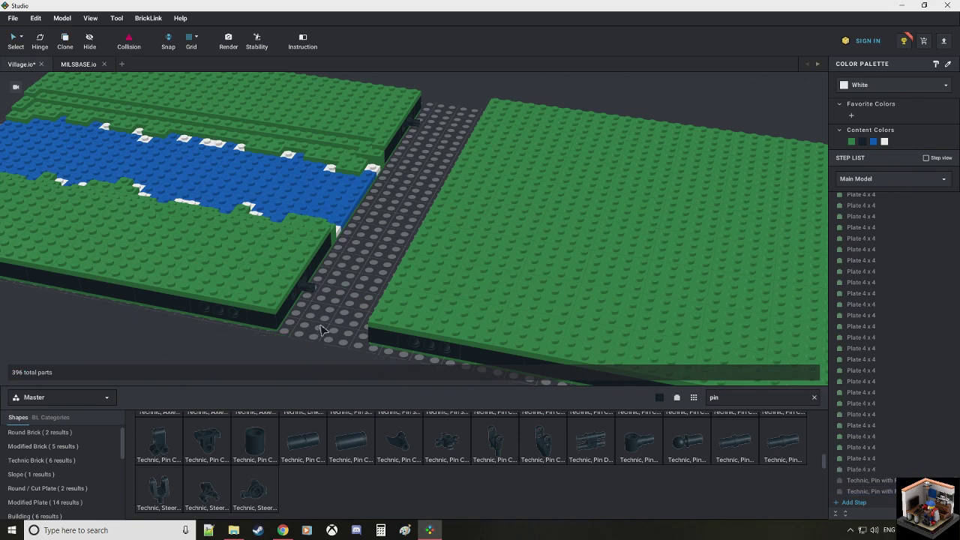
Step: Move a Technic Brick 1 x 4 with Holes from the plain green base's facing edge onto the river base's far pin
right_click_drag(321, 330, 367, 309)
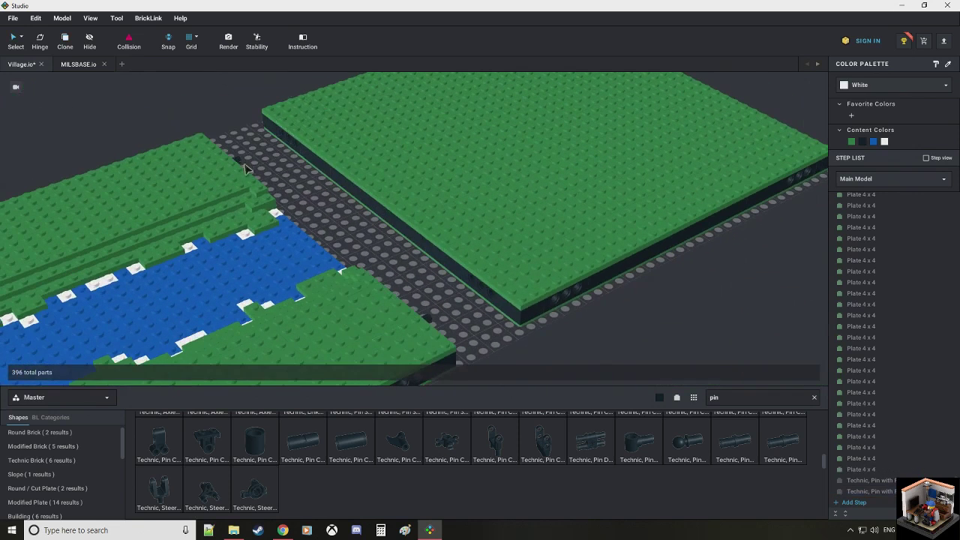
right_click_drag(350, 212, 352, 159)
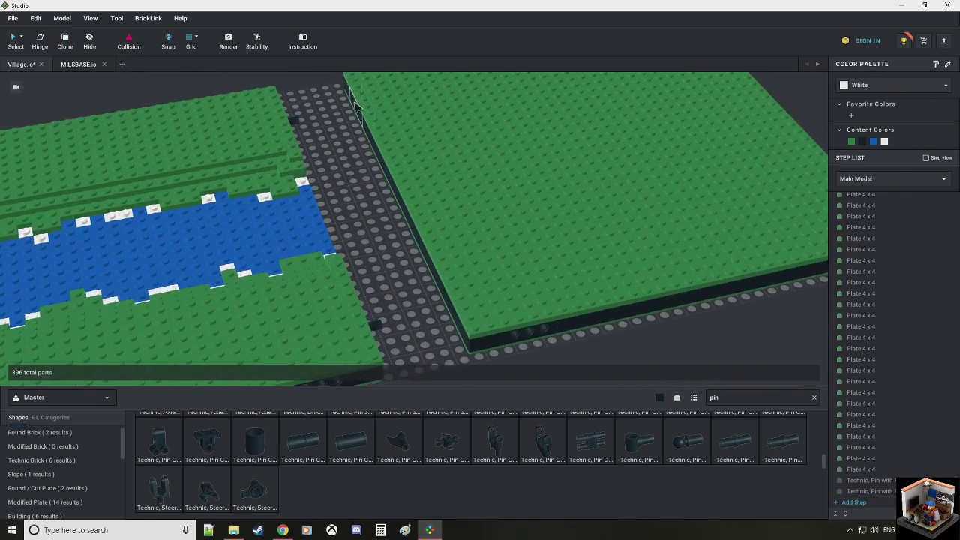
left_click(297, 119)
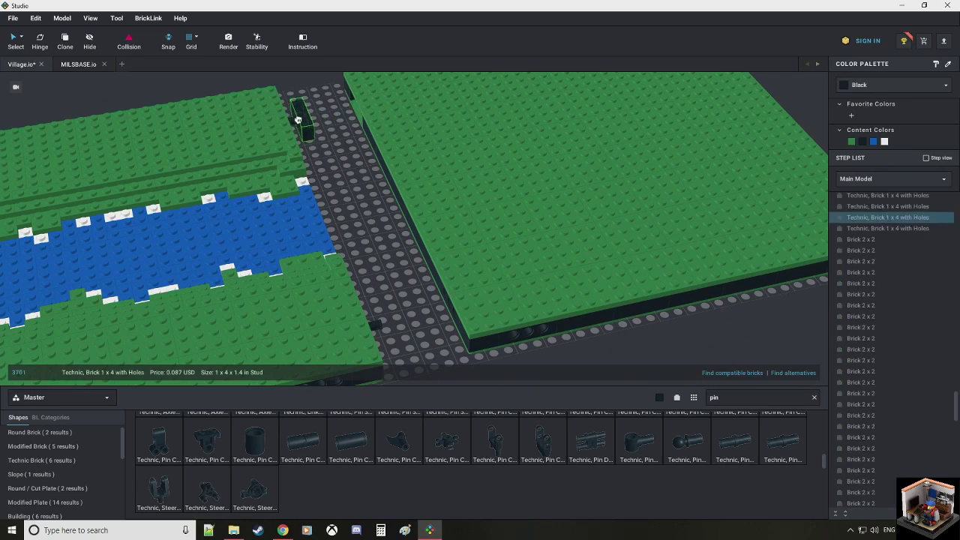
left_click_drag(298, 118, 317, 118)
right_click_drag(316, 119, 255, 116)
left_click_drag(255, 116, 344, 185)
right_click_drag(465, 228, 397, 207)
left_click(440, 231)
scroll(448, 235, "down", 3)
scroll(446, 235, "down", 2)
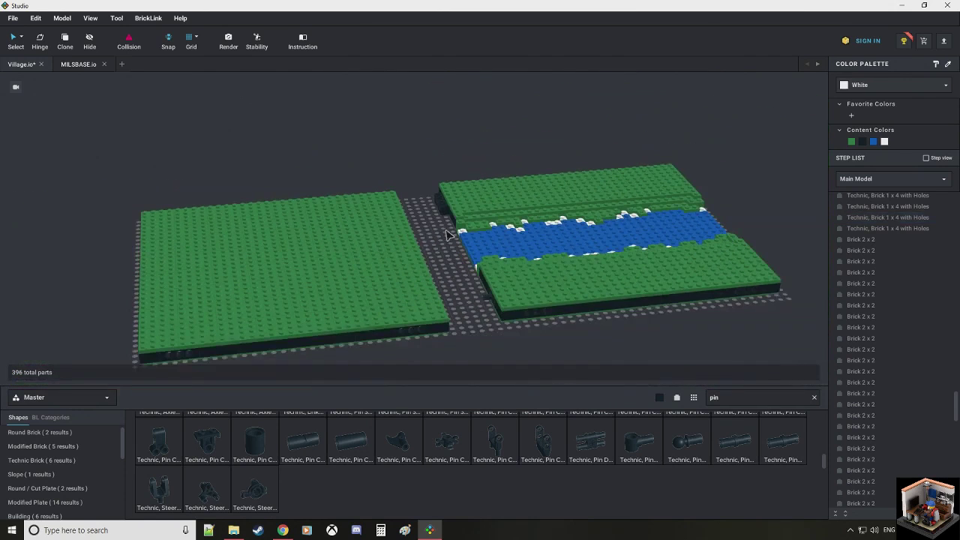